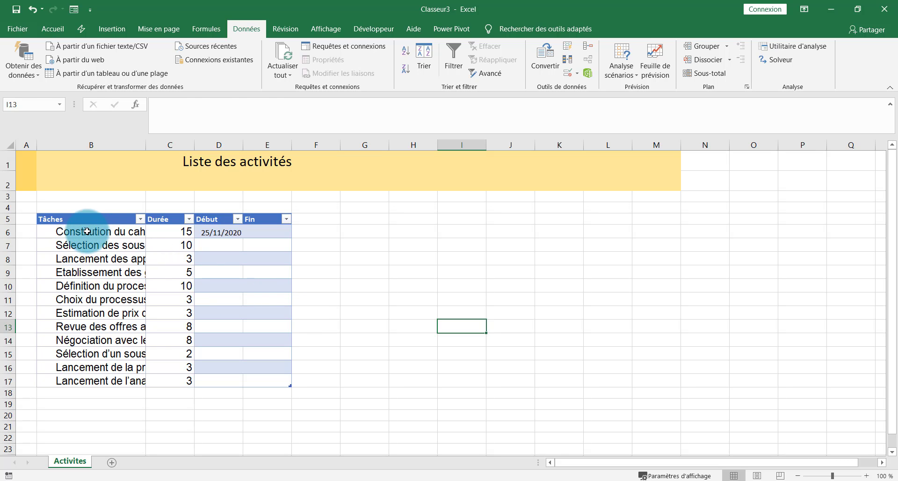
# Review the task names, Durée values and Début dates in rows 6–17, then select cell E6.
pyautogui.moveTo(87, 231); pyautogui.dragTo(86, 380)
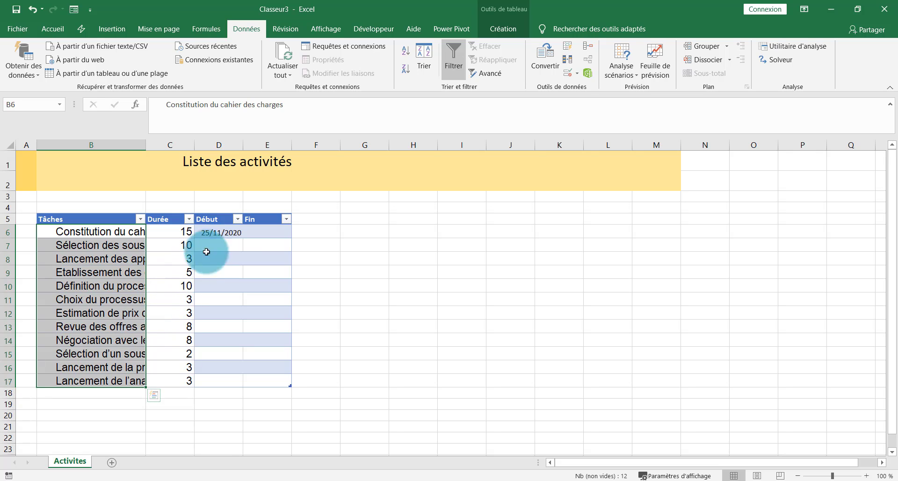
pyautogui.click(251, 232)
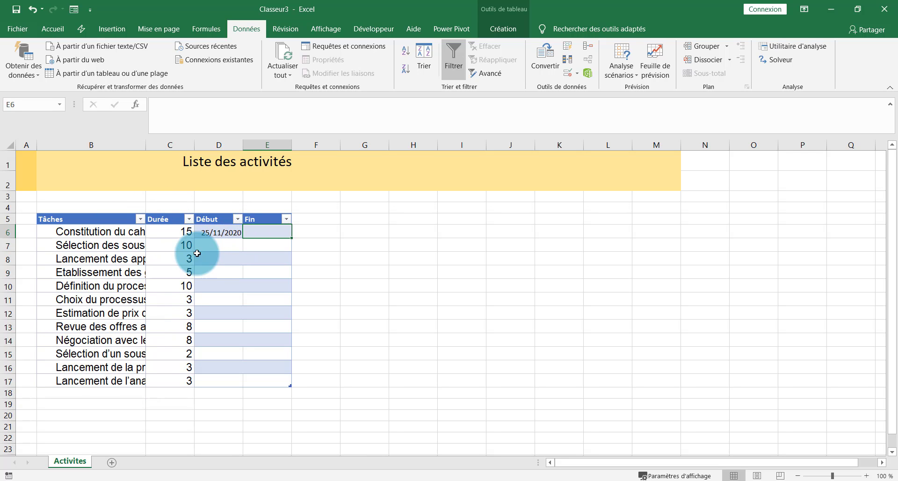
pyautogui.moveTo(174, 227); pyautogui.dragTo(178, 381)
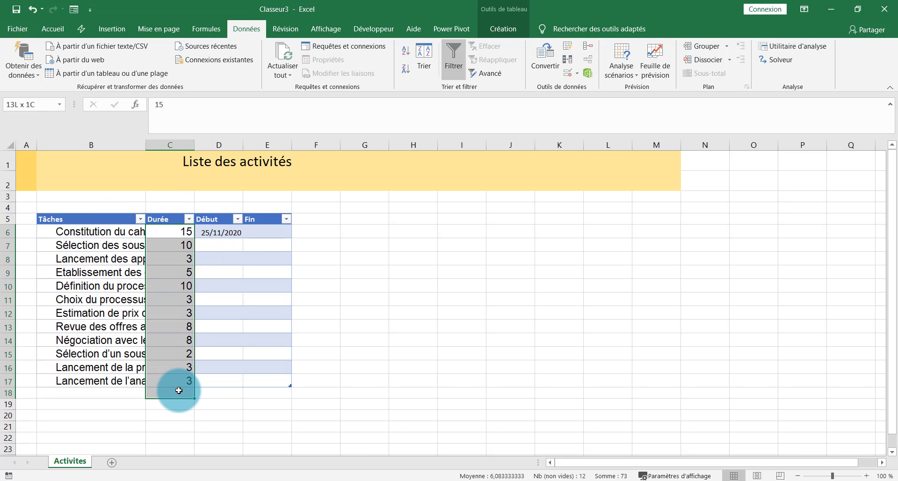
pyautogui.click(231, 231)
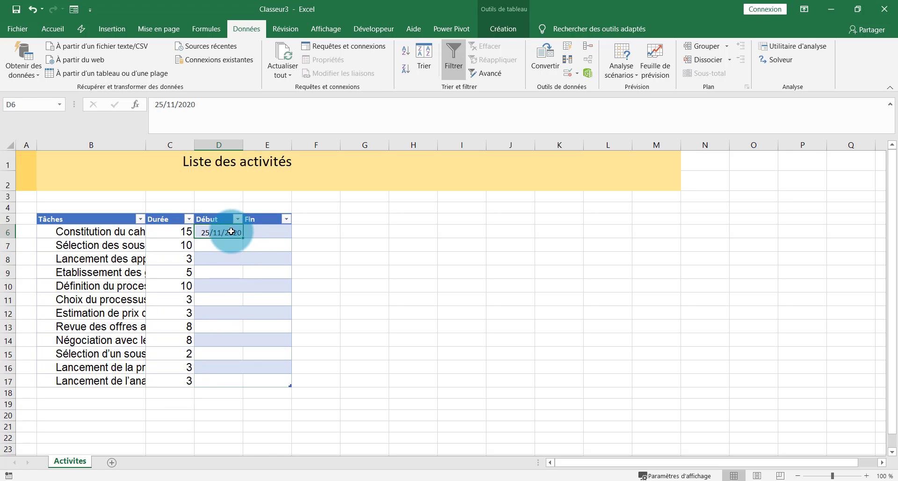
pyautogui.moveTo(231, 231); pyautogui.dragTo(233, 385)
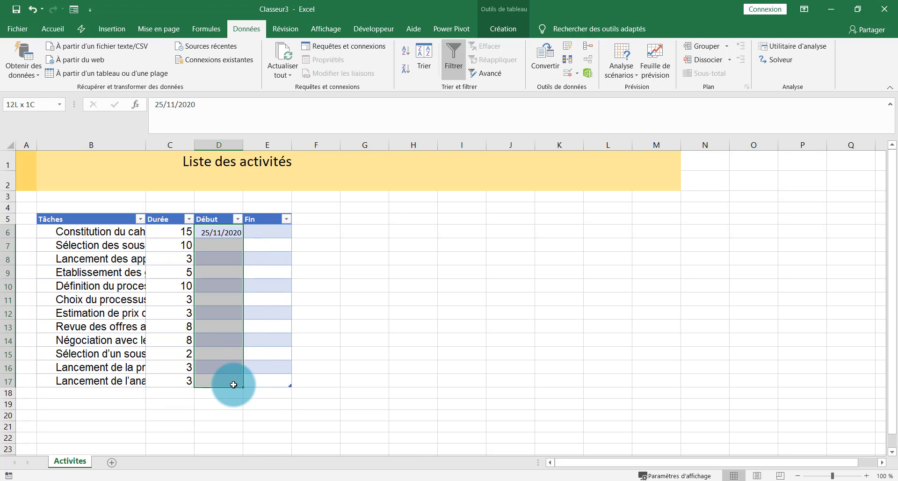
pyautogui.click(275, 226)
pyautogui.write('=')
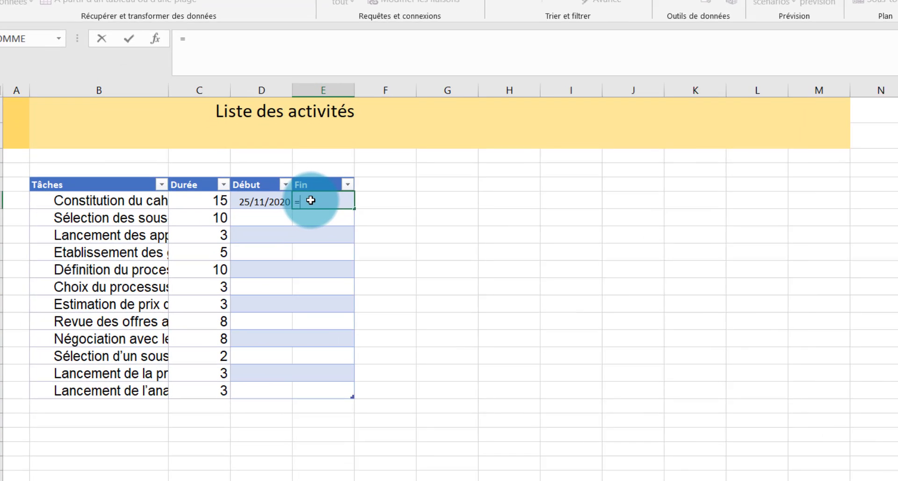
pyautogui.write('ser')
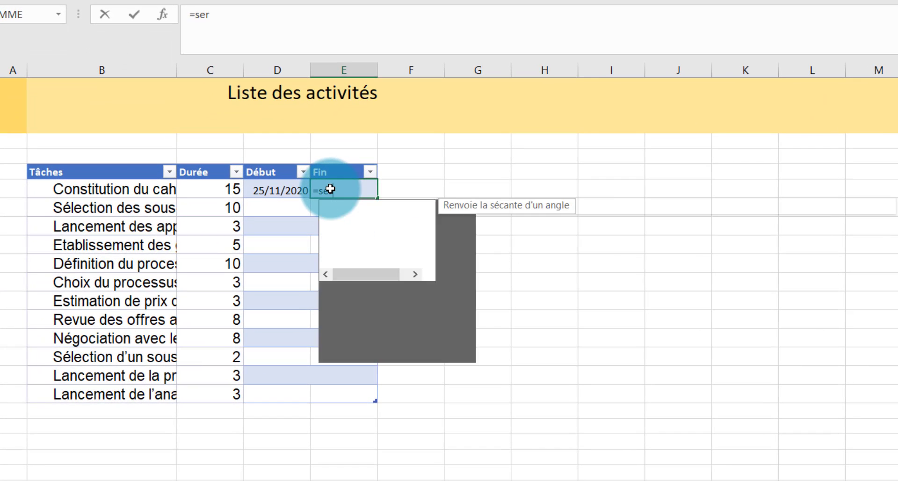
pyautogui.doubleClick(390, 219)
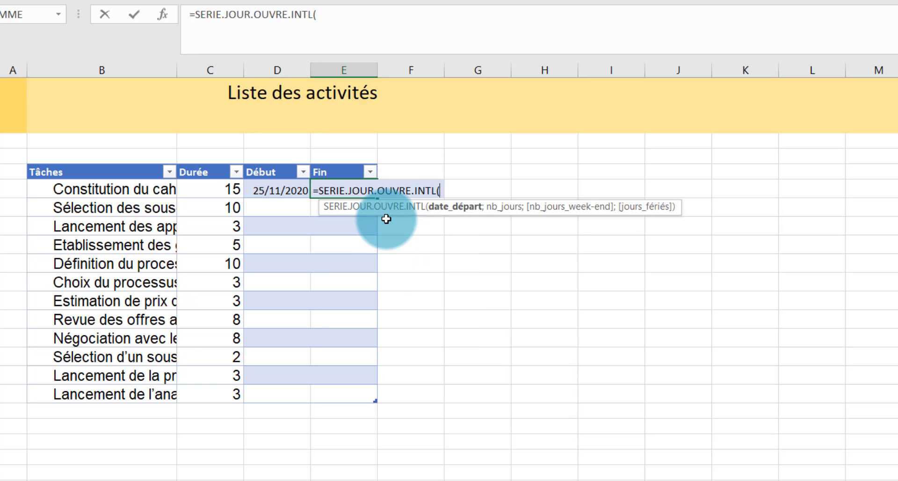
pyautogui.click(388, 222)
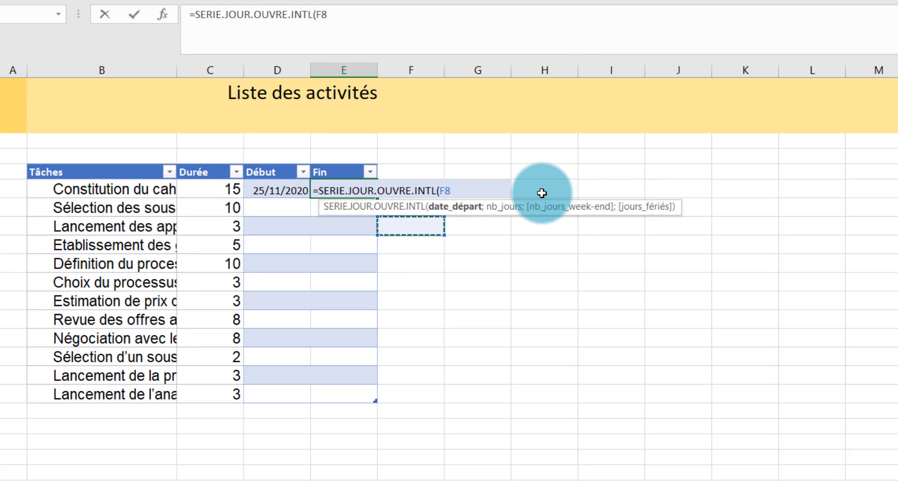
pyautogui.press('BackSpace')
pyautogui.press('BackSpace')
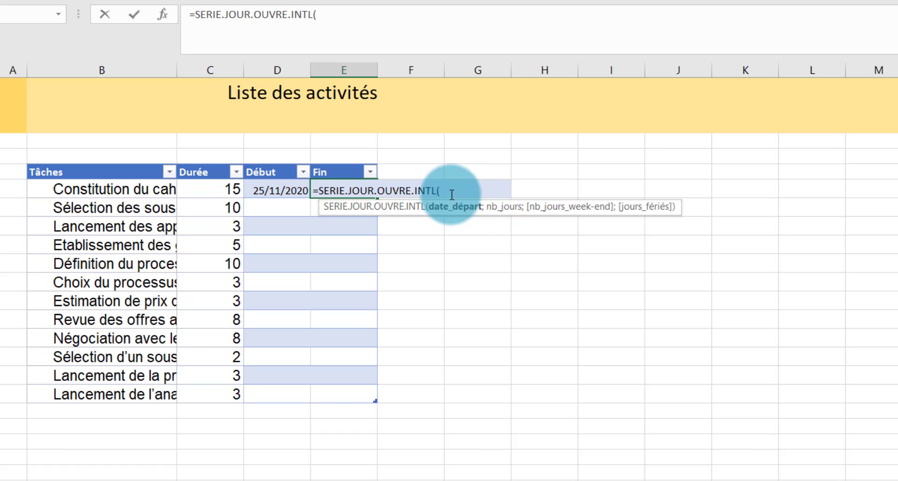
pyautogui.click(270, 189)
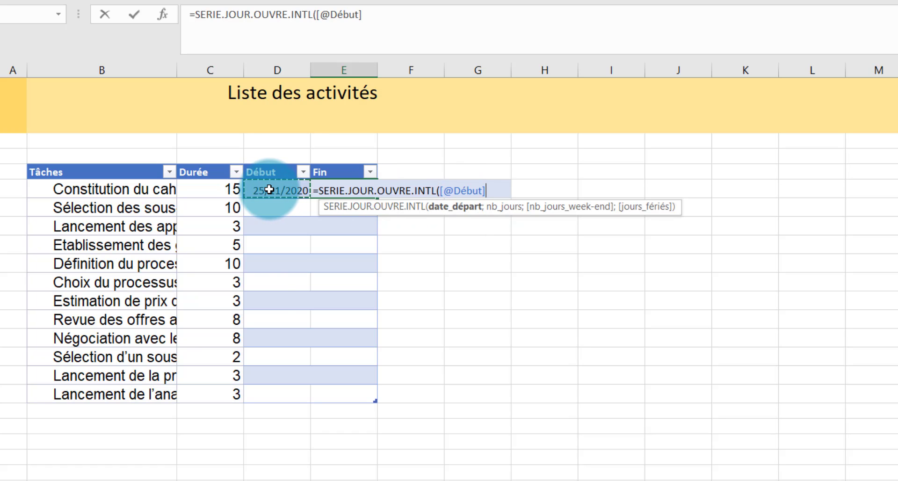
pyautogui.write(';')
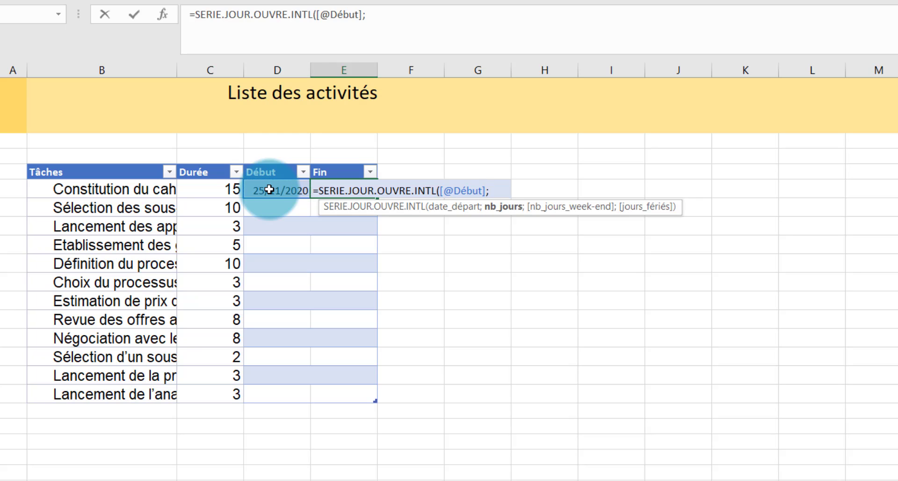
pyautogui.click(220, 190)
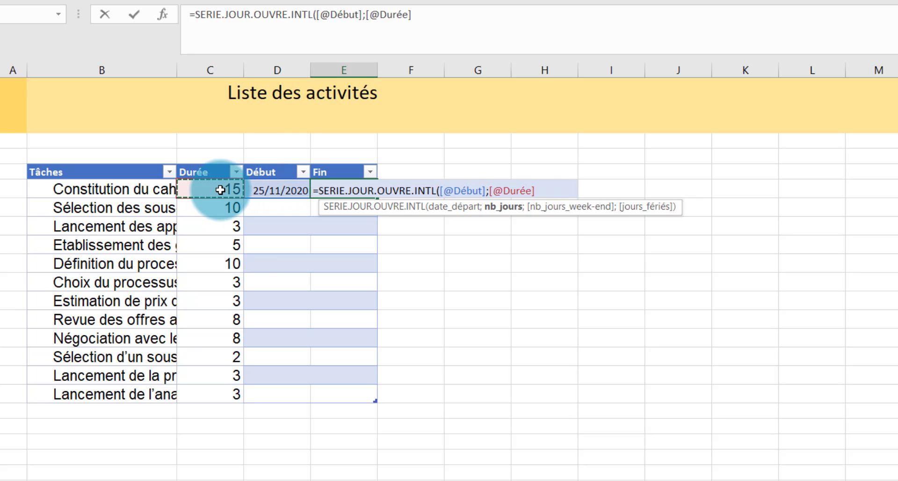
pyautogui.write(';')
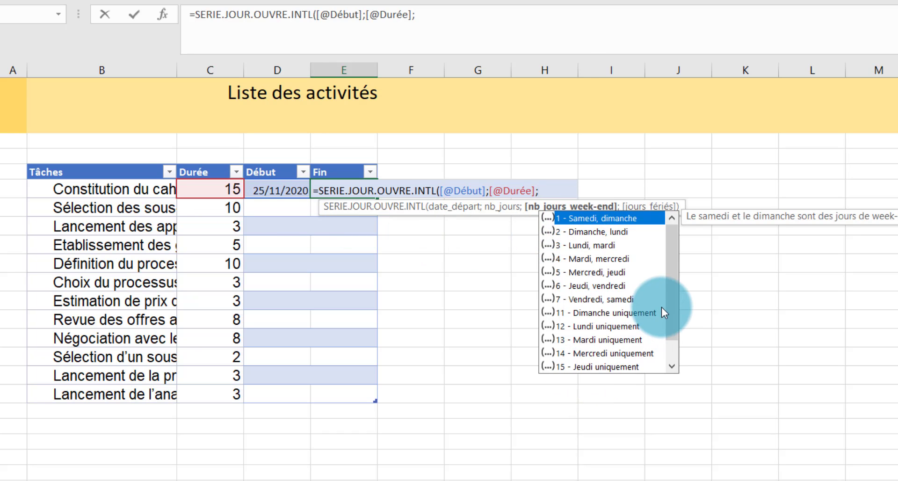
pyautogui.moveTo(671, 305); pyautogui.dragTo(667, 324)
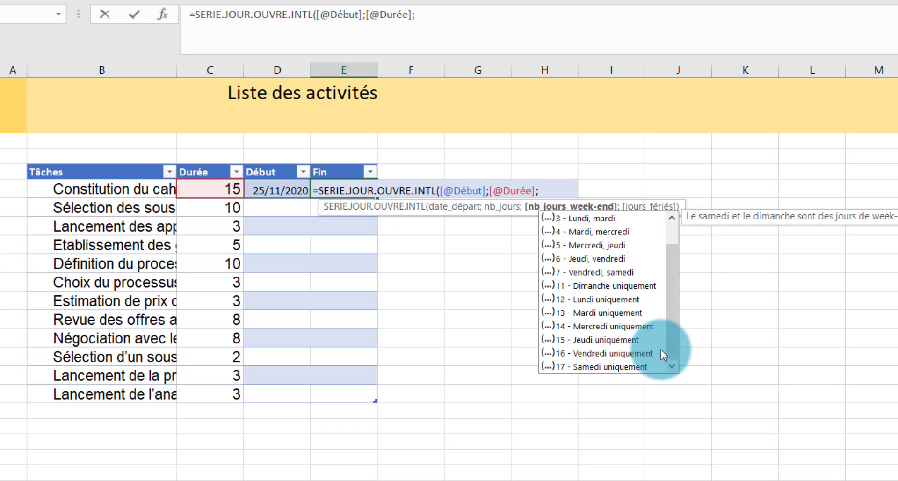
pyautogui.scroll(1, 672, 342)
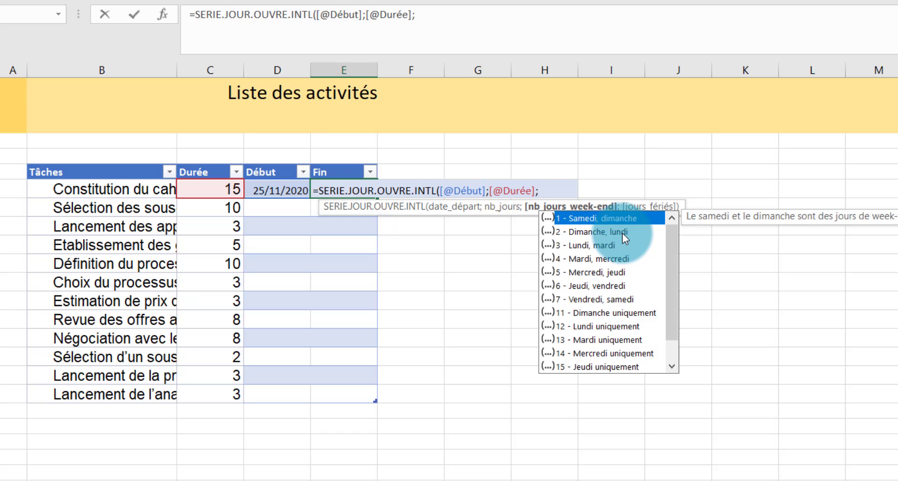
pyautogui.write('1')
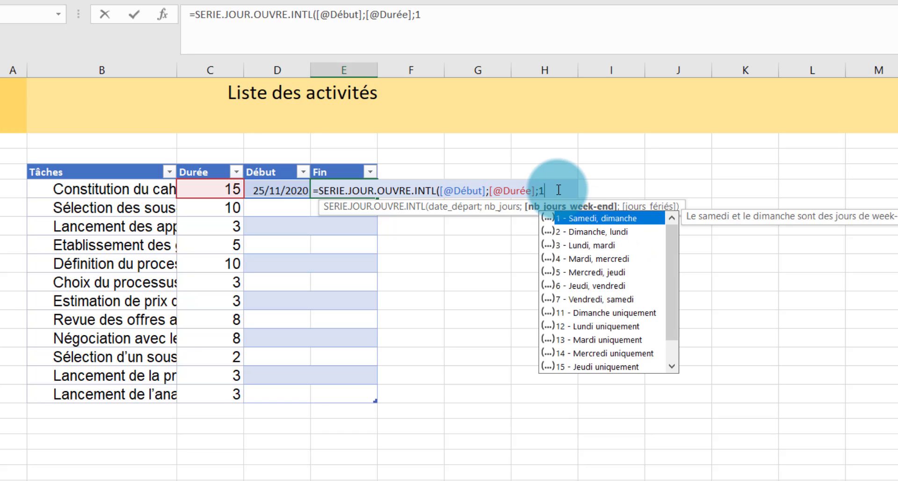
pyautogui.write(')')
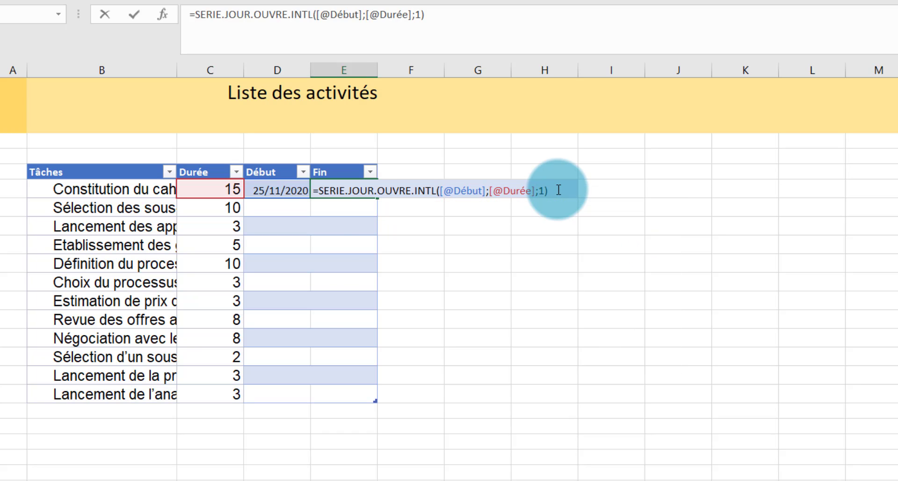
pyautogui.press('Return')
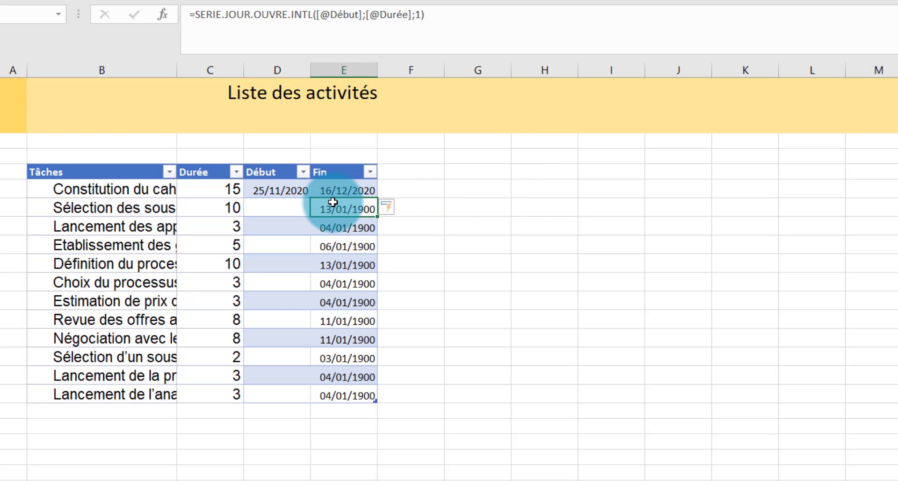
# Set D7 to =E6 and fill it down to D17 so each task starts at the previous Fin.
pyautogui.click(289, 212)
pyautogui.write('=')
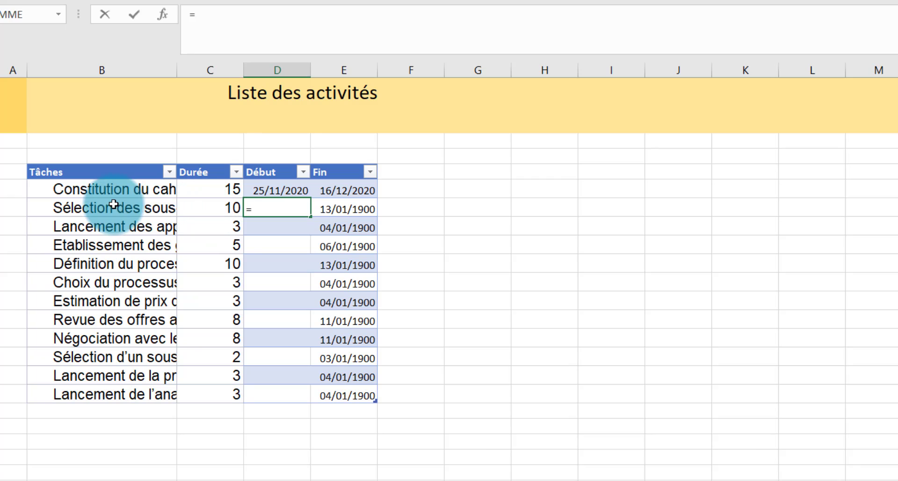
pyautogui.click(345, 190)
pyautogui.write('7')
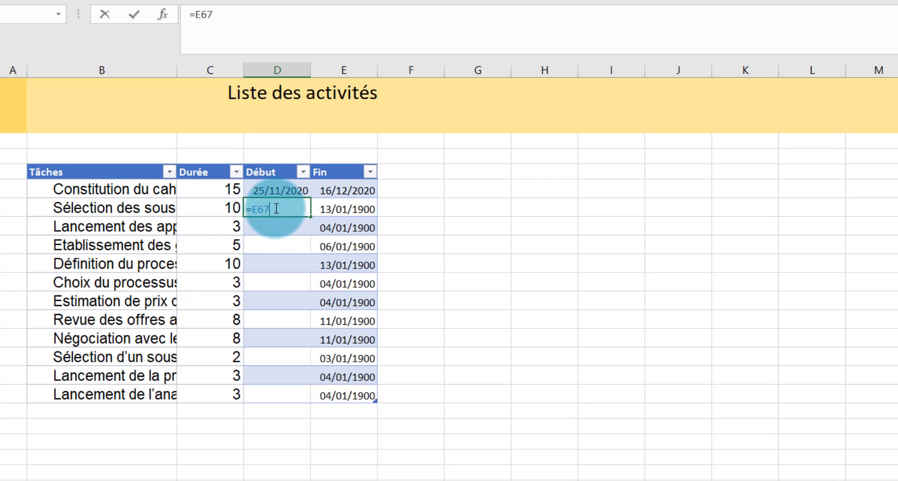
pyautogui.press('BackSpace')
pyautogui.hotkey('ctrl', 'Return')
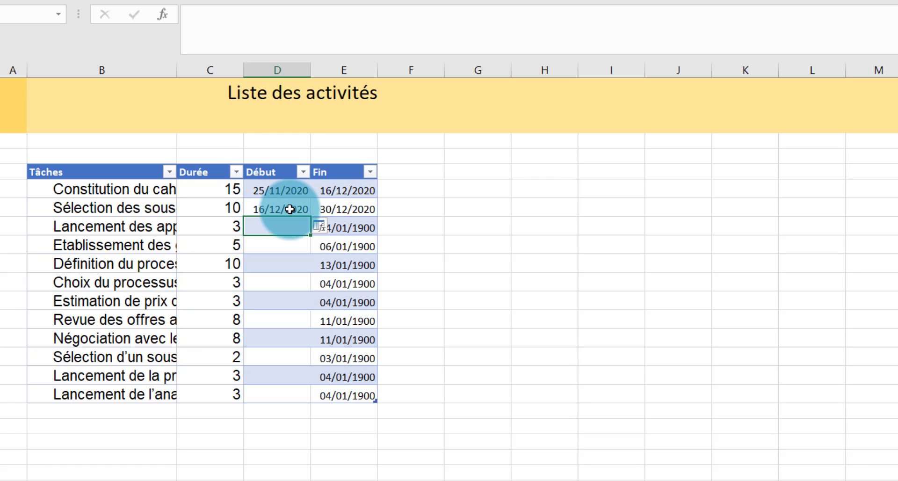
pyautogui.moveTo(311, 218); pyautogui.dragTo(312, 402)
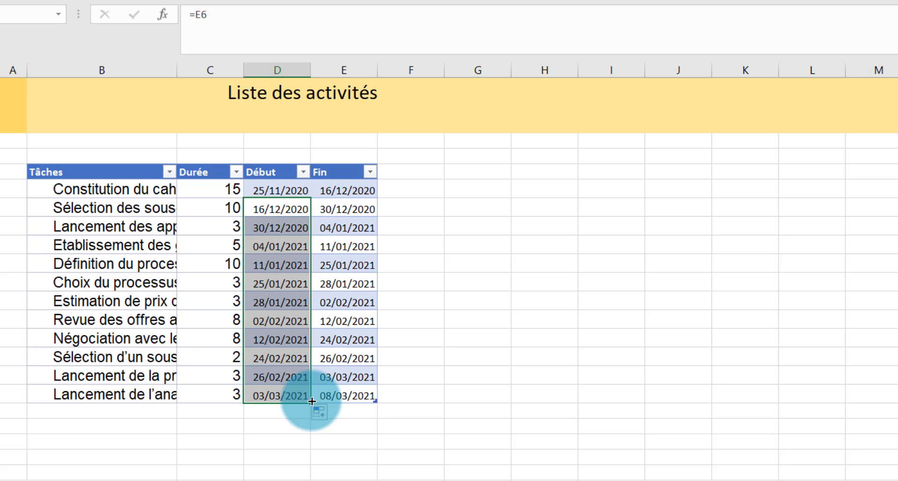
pyautogui.click(341, 283)
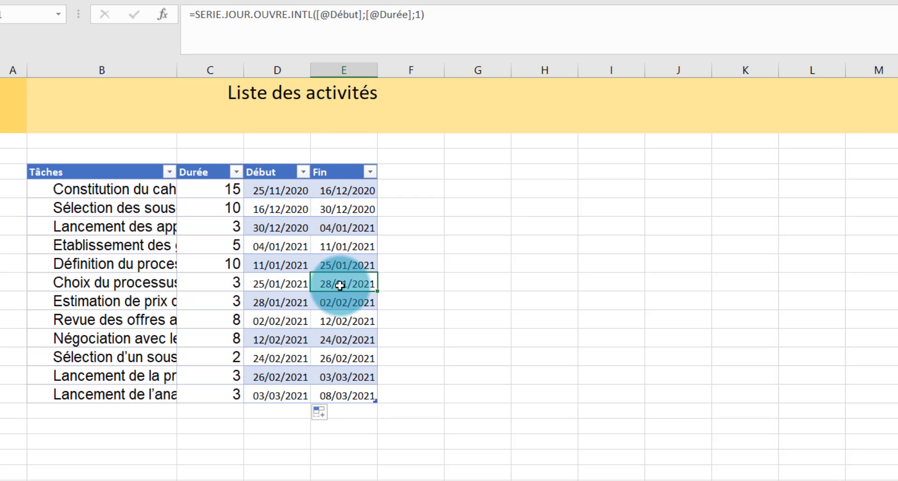
pyautogui.click(155, 233)
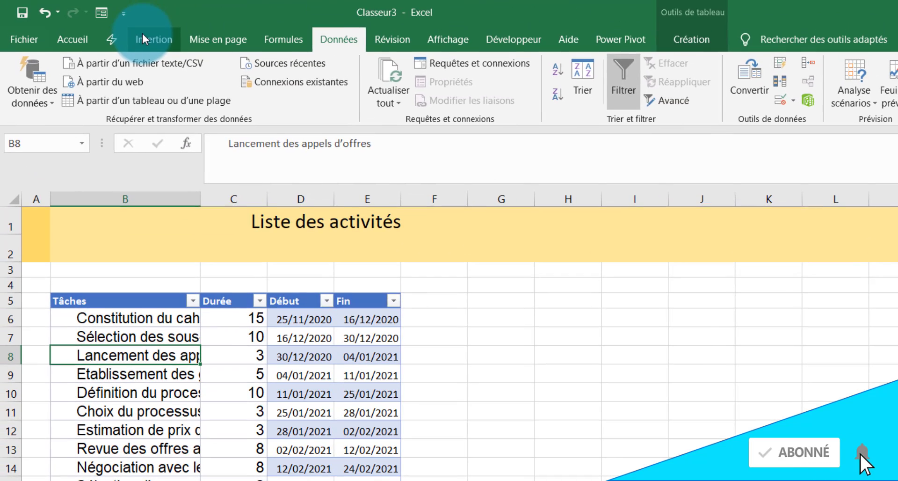
# Insert a pivot table from the task table on a new worksheet and name that sheet TCD.
pyautogui.click(142, 35)
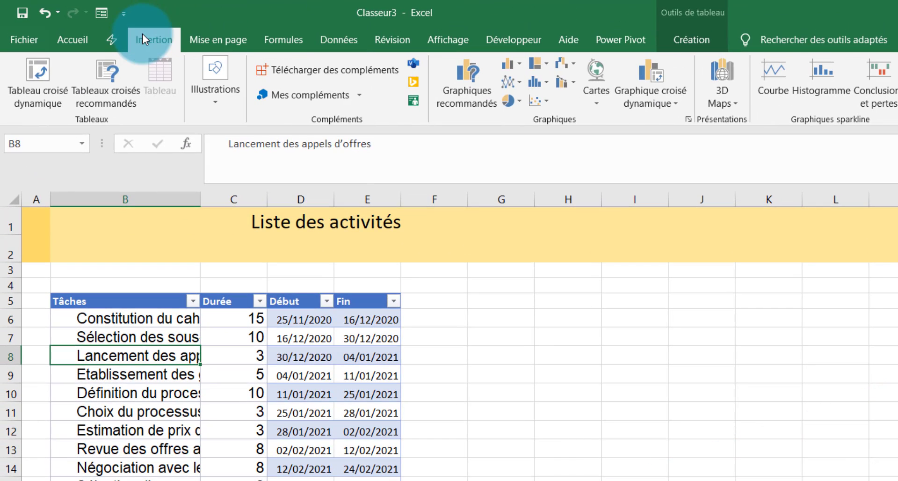
pyautogui.click(52, 78)
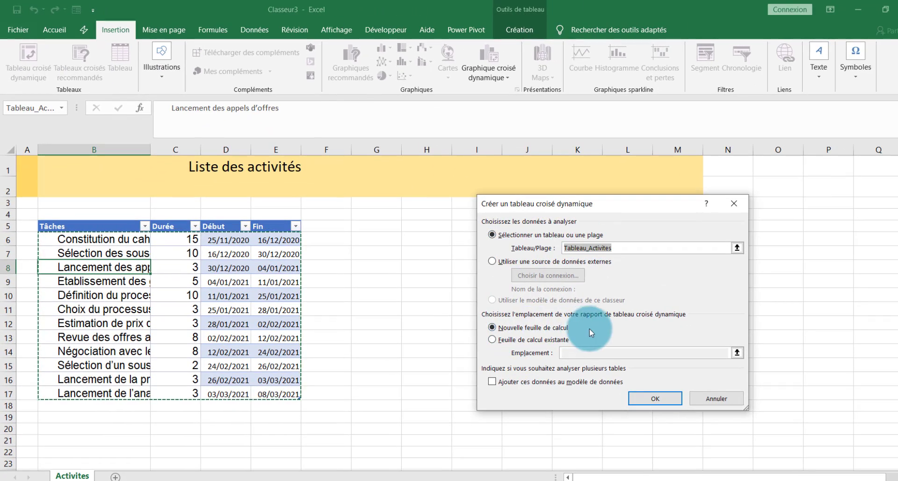
pyautogui.click(657, 401)
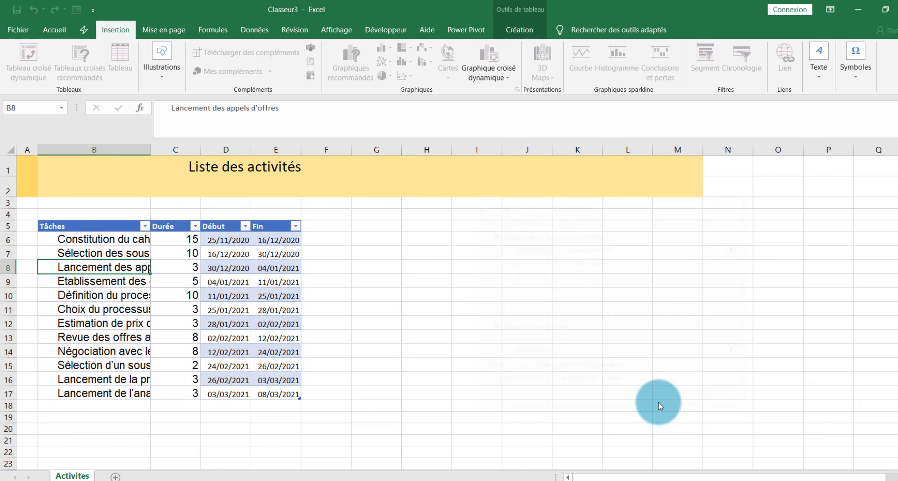
pyautogui.doubleClick(67, 467)
pyautogui.write('TCD')
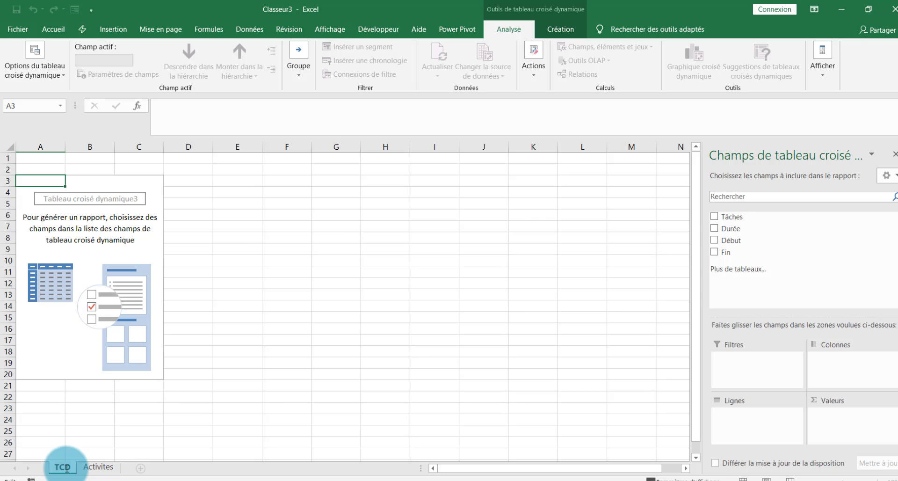
pyautogui.press('Return')
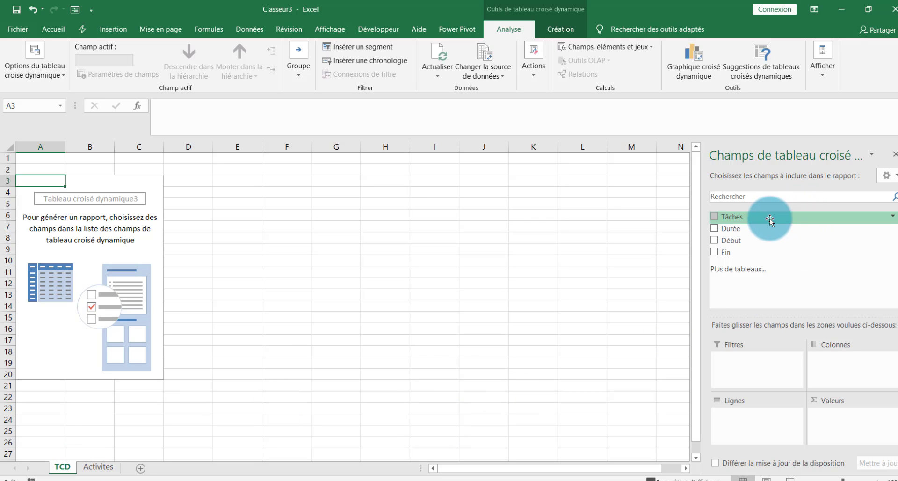
# Put Tâches in the pivot's rows and add Début and Fin to the Valeurs area.
pyautogui.moveTo(770, 219); pyautogui.dragTo(756, 424)
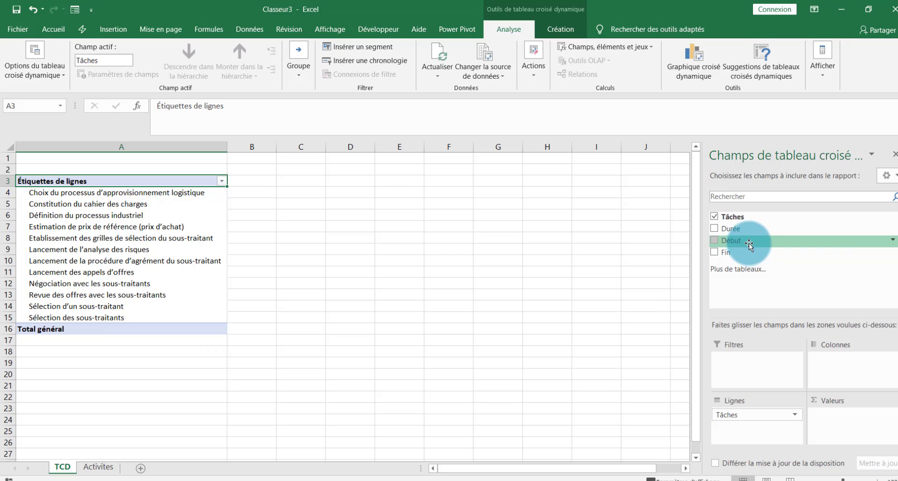
pyautogui.moveTo(749, 244); pyautogui.dragTo(837, 423)
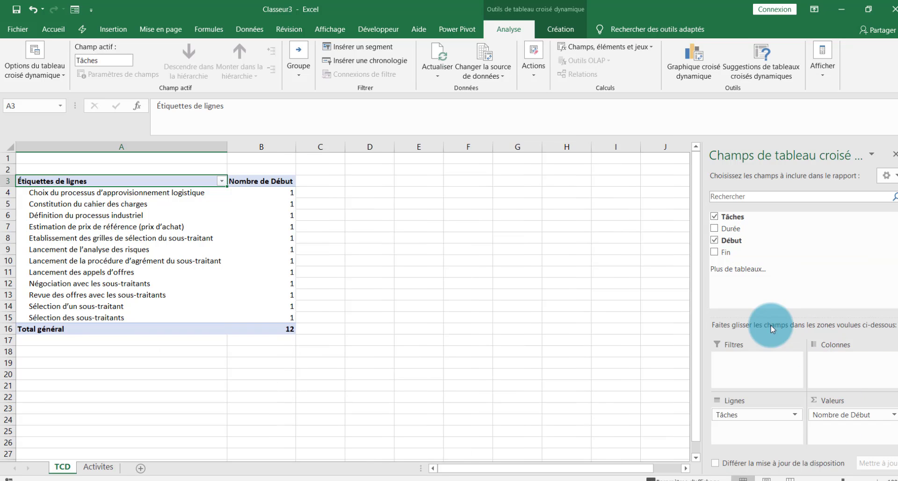
pyautogui.moveTo(725, 253); pyautogui.dragTo(835, 431)
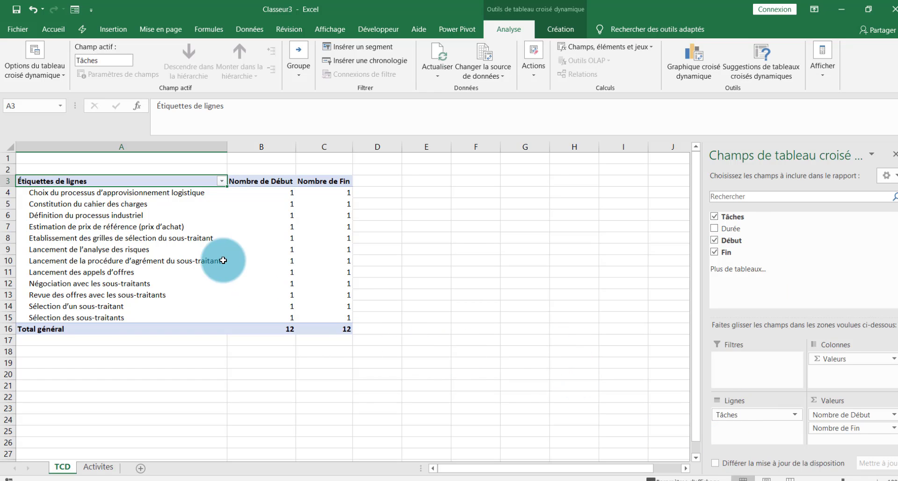
# Turn off the pivot table's grand totals for rows and columns.
pyautogui.click(140, 216)
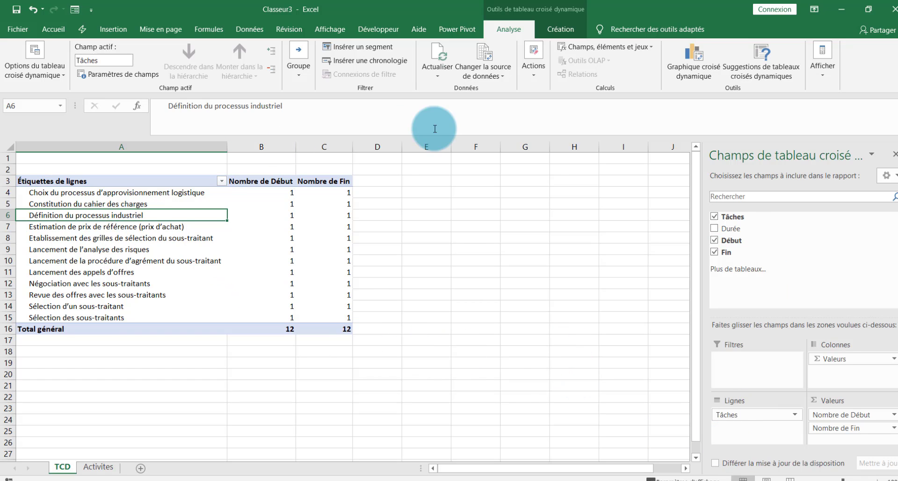
pyautogui.click(559, 28)
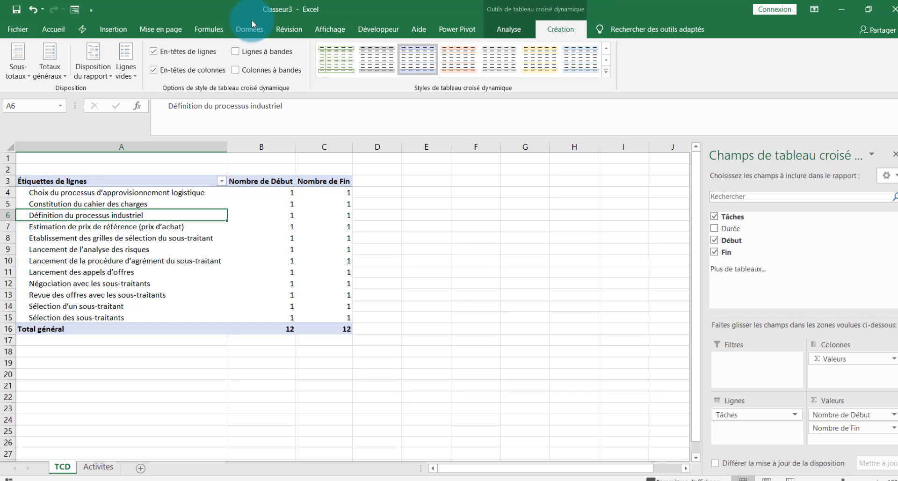
pyautogui.click(41, 78)
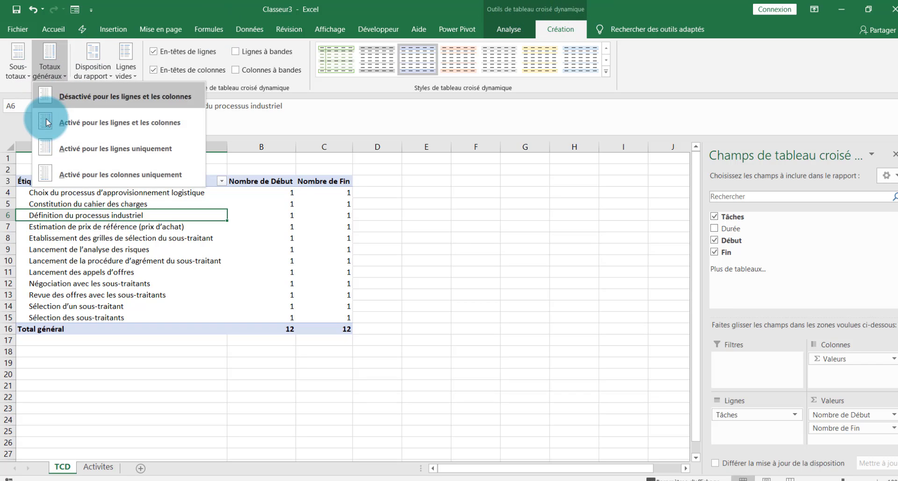
pyautogui.click(102, 97)
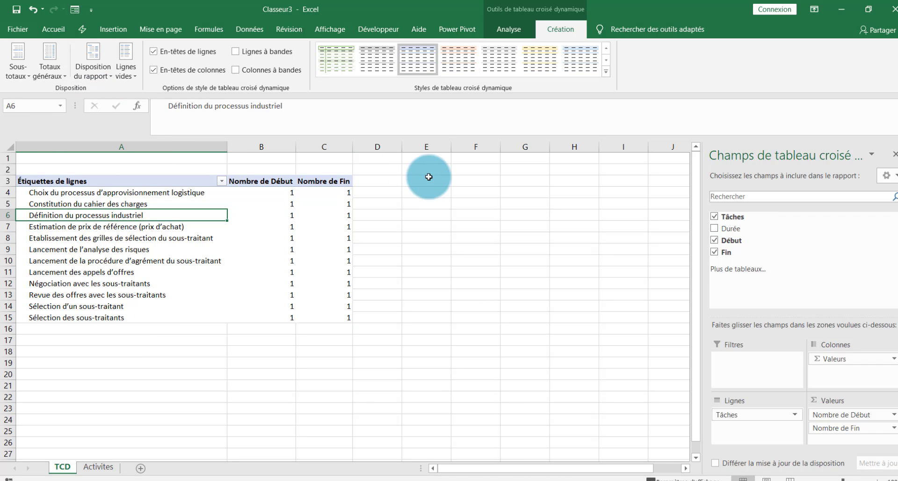
# Change the Début value field to summarise by Min., giving Min. de Début values like 44221.
pyautogui.click(866, 415)
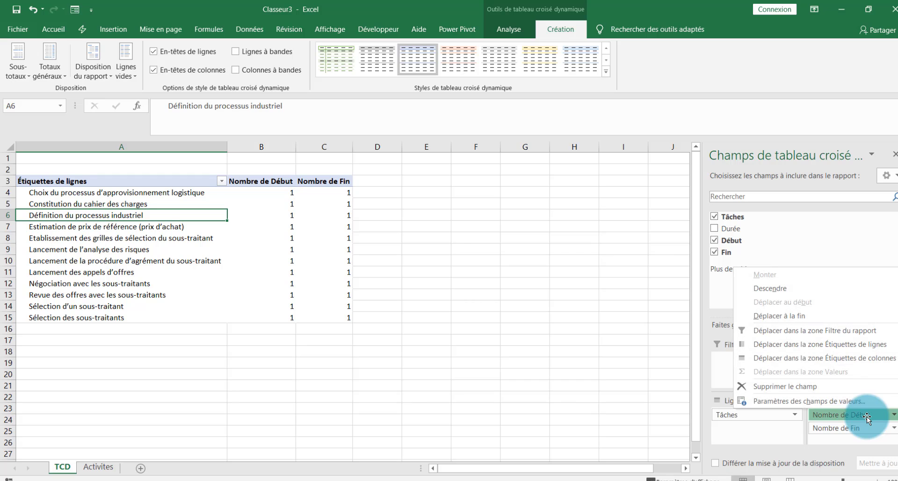
pyautogui.click(839, 400)
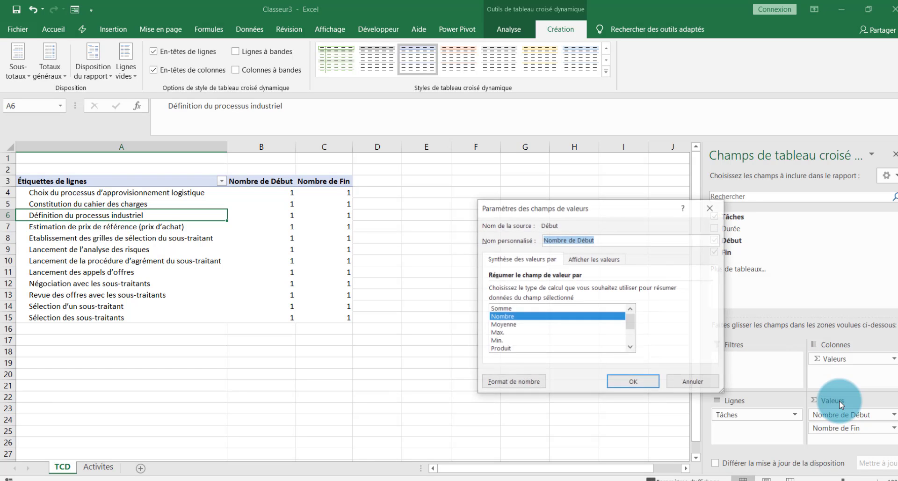
pyautogui.click(498, 342)
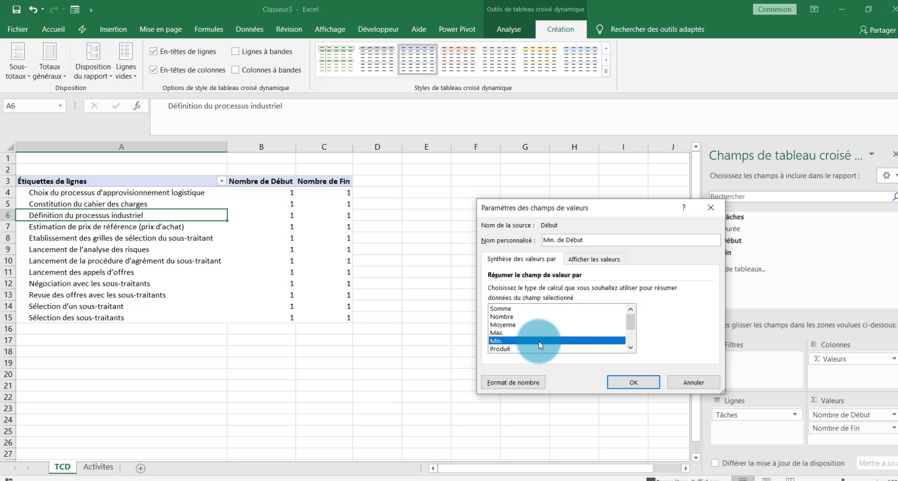
pyautogui.click(634, 382)
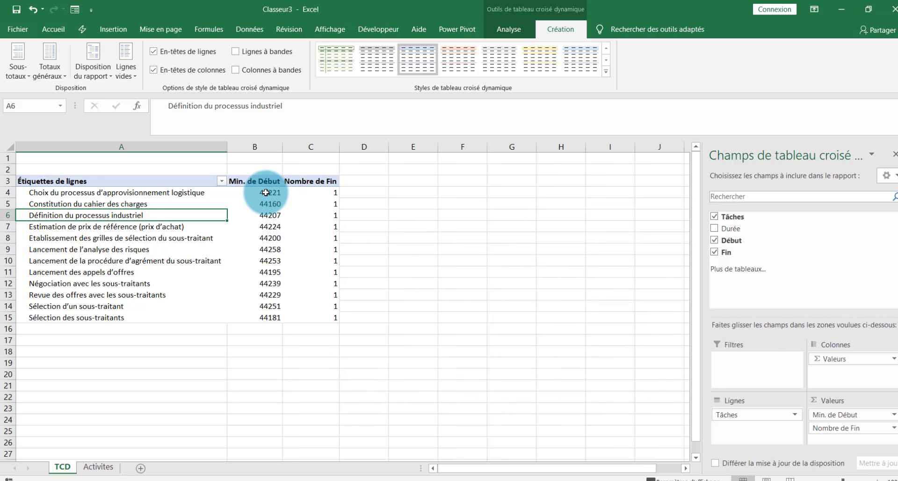
pyautogui.moveTo(269, 192); pyautogui.dragTo(268, 319)
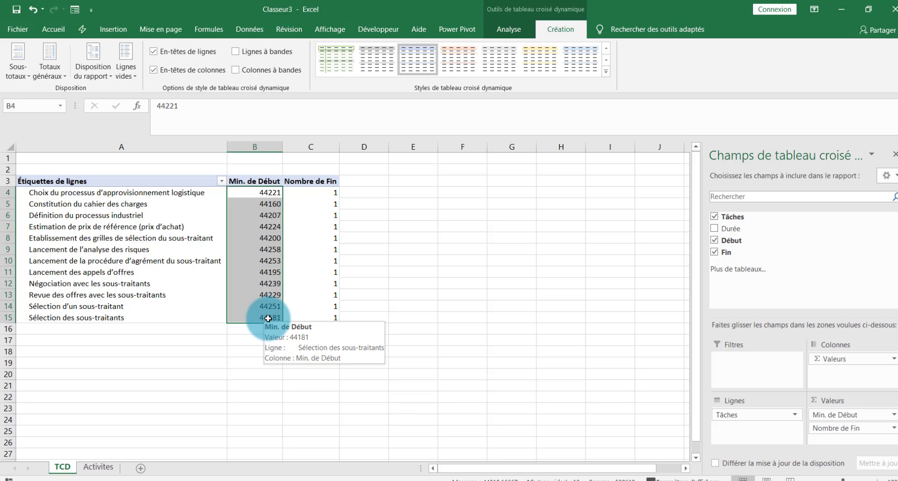
pyautogui.click(412, 296)
pyautogui.click(267, 203)
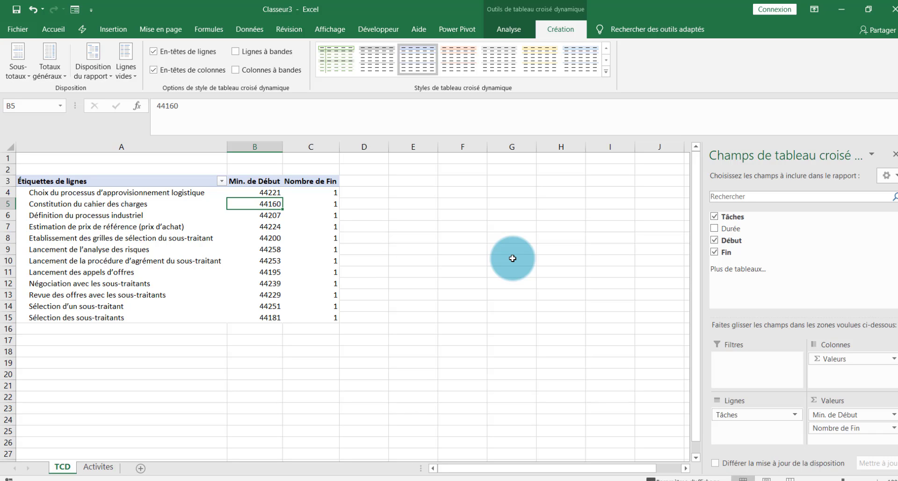
pyautogui.click(469, 298)
pyautogui.write('01/01/1900')
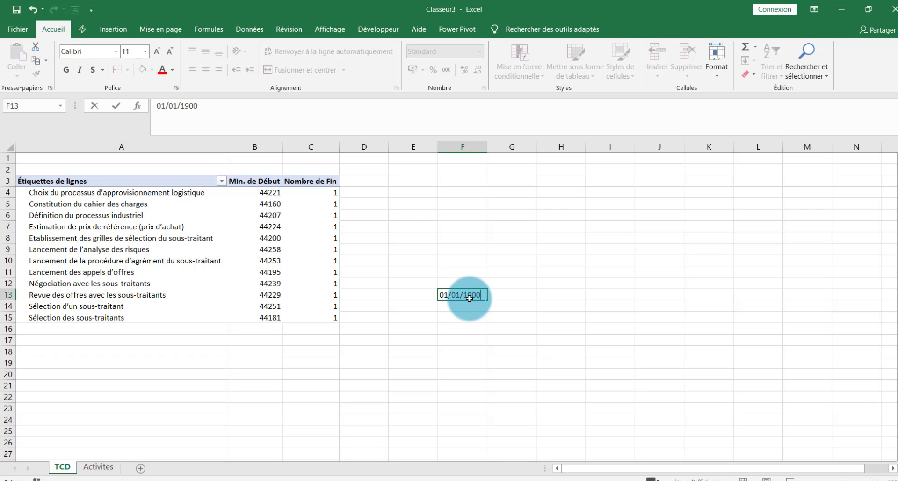
pyautogui.press('Return')
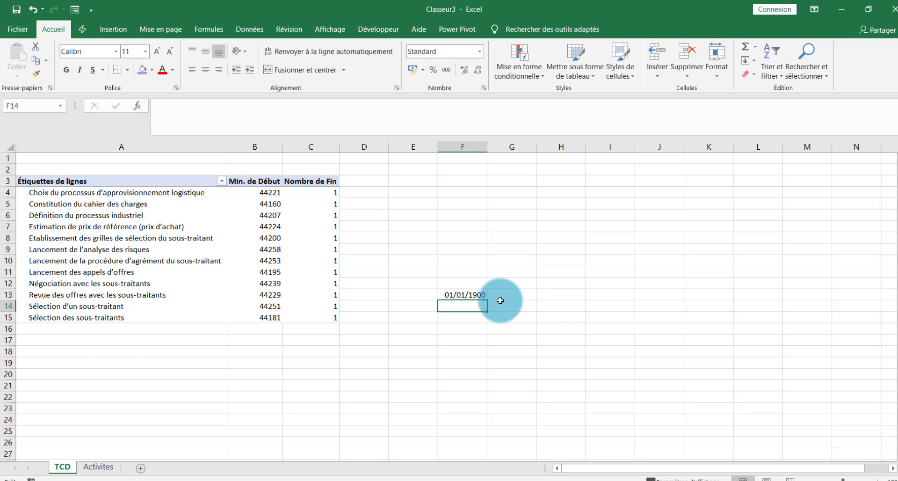
pyautogui.click(470, 295)
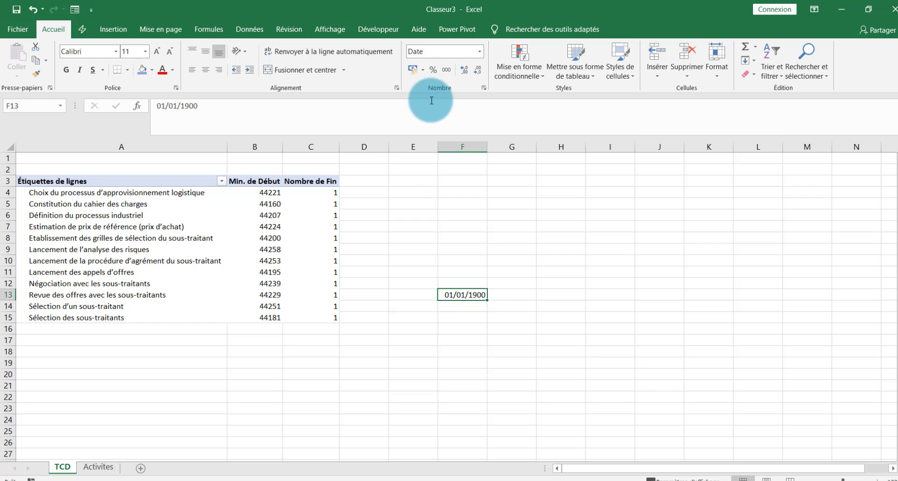
pyautogui.click(479, 51)
pyautogui.click(452, 76)
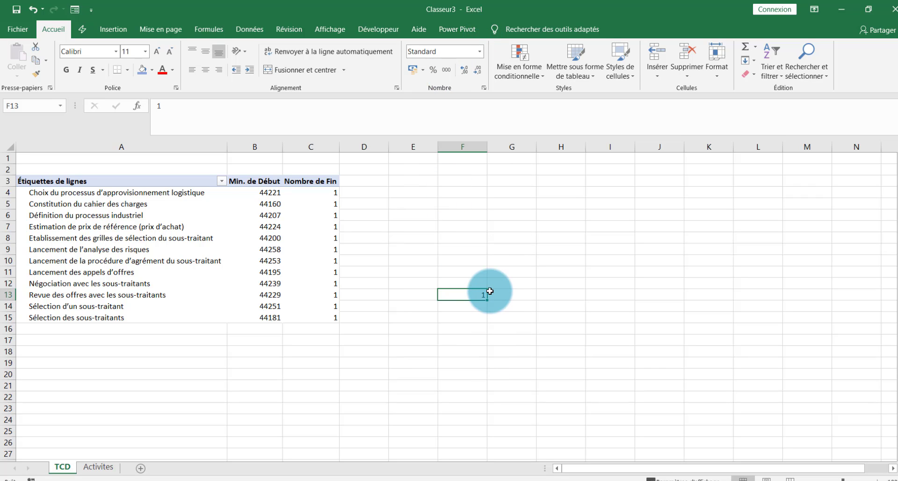
pyautogui.moveTo(488, 300); pyautogui.dragTo(477, 312)
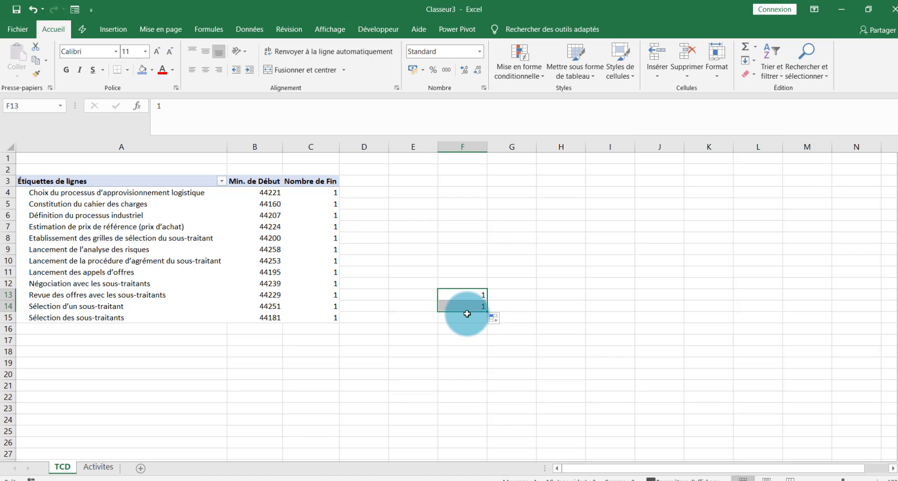
pyautogui.click(494, 318)
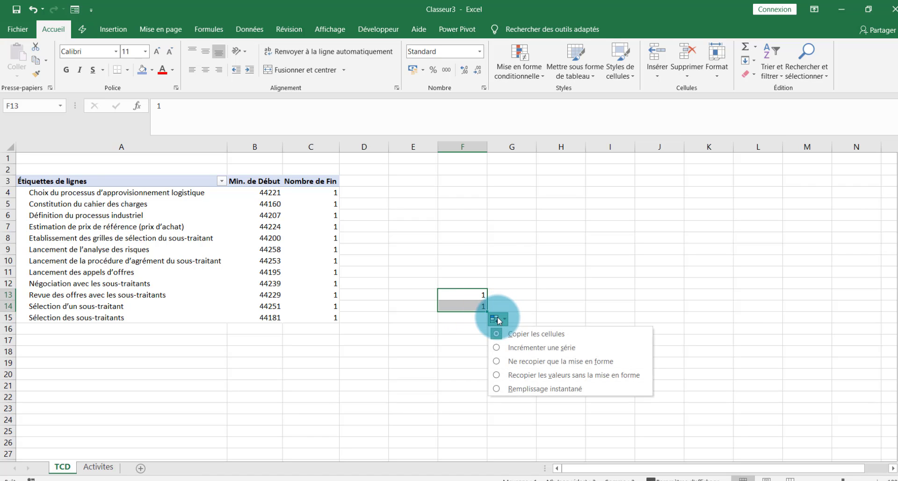
pyautogui.click(554, 347)
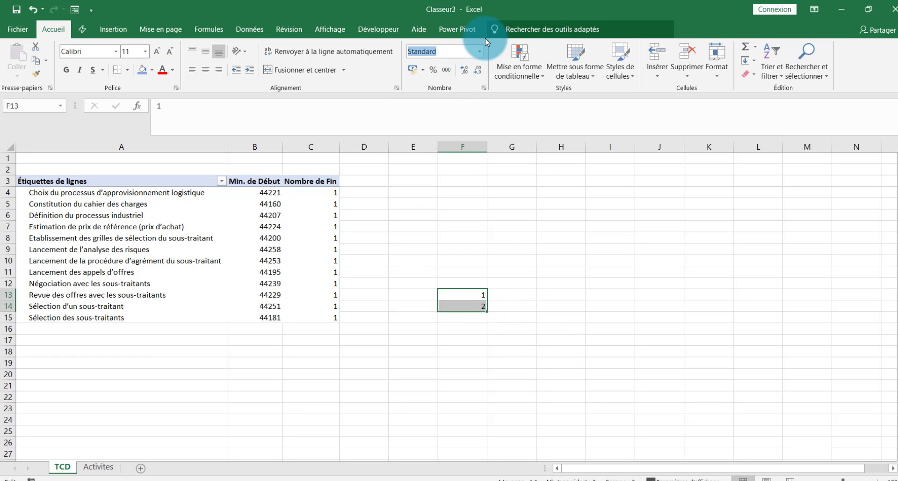
pyautogui.click(480, 50)
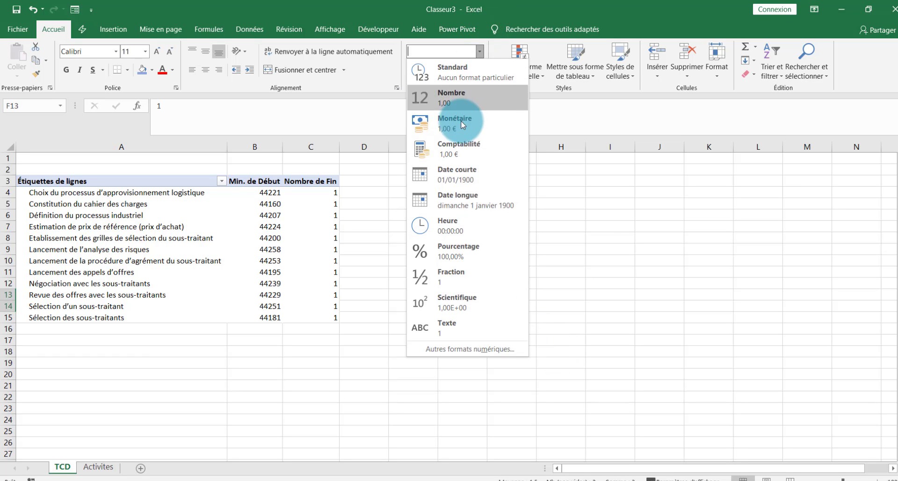
pyautogui.click(476, 176)
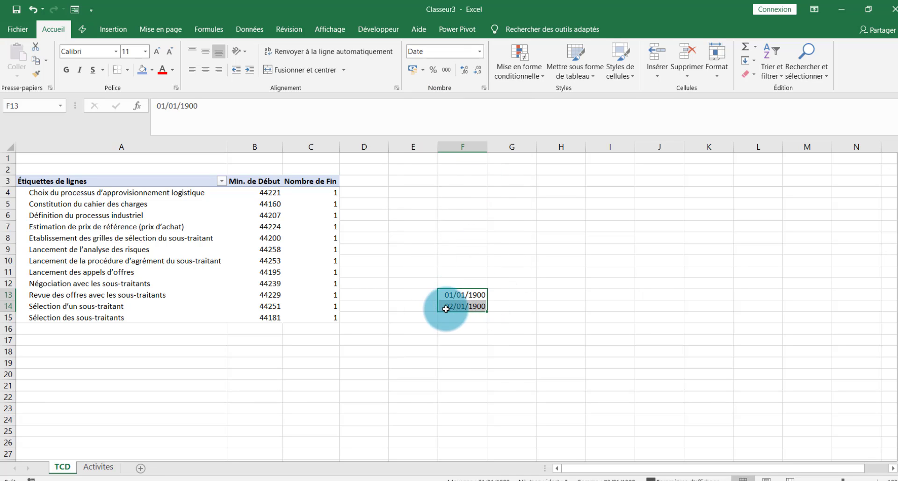
pyautogui.click(458, 149)
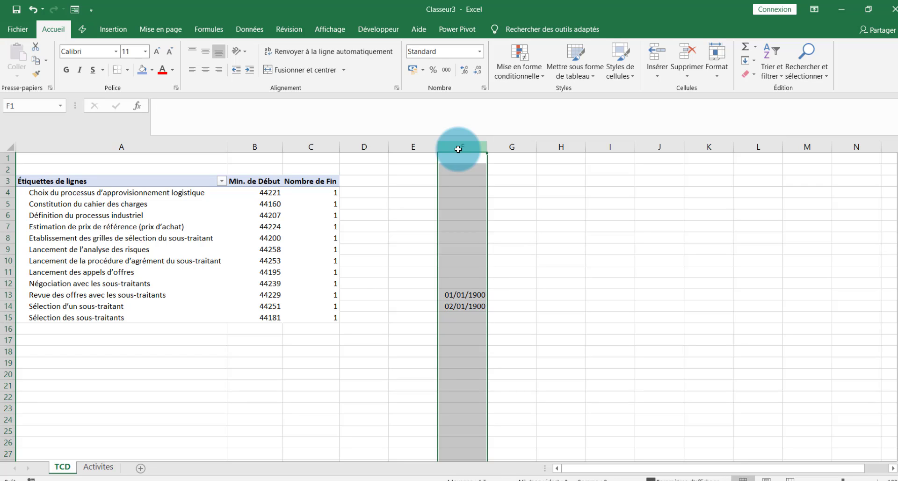
pyautogui.press('Delete')
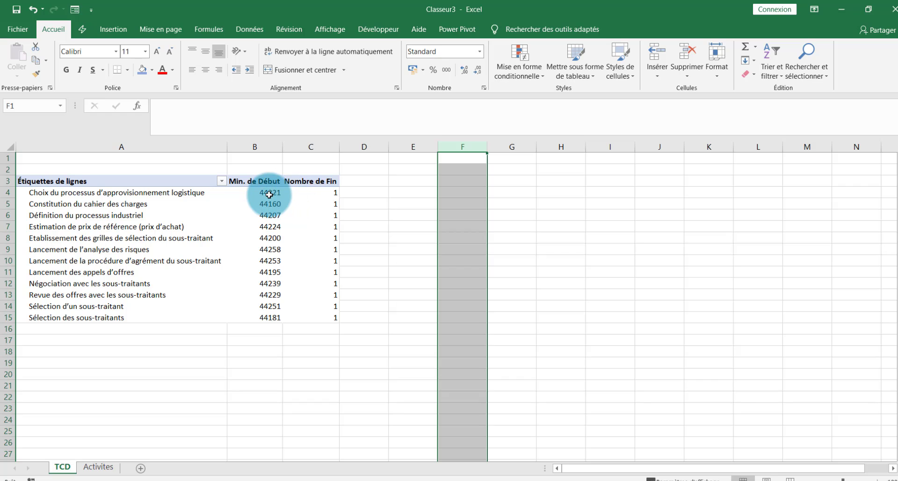
# Give the Min. de Début value field a Date number format.
pyautogui.click(269, 195)
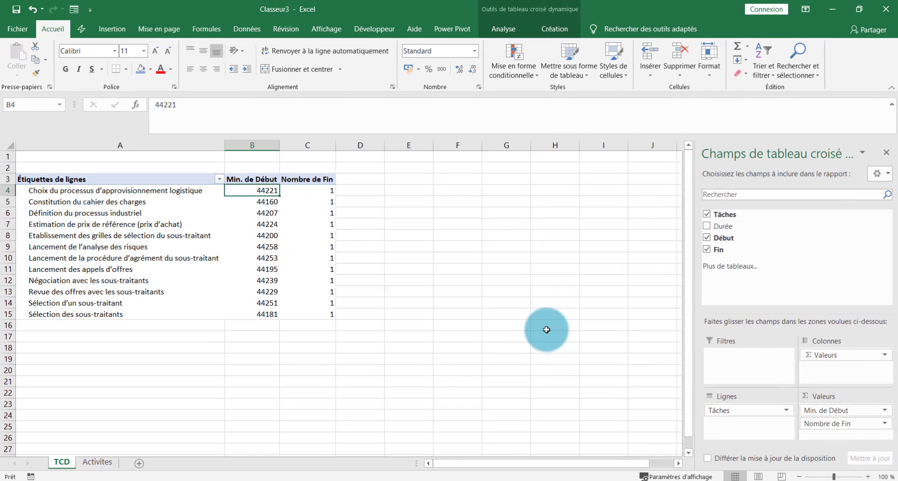
pyautogui.click(853, 410)
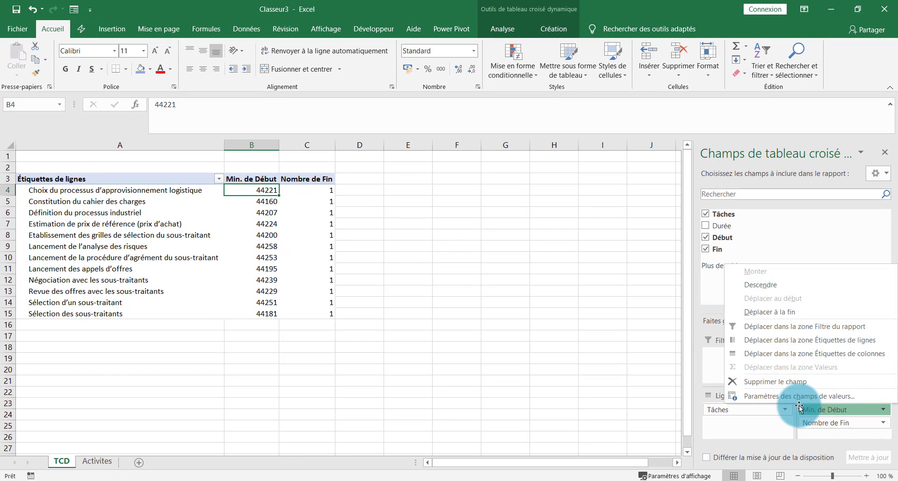
pyautogui.click(793, 396)
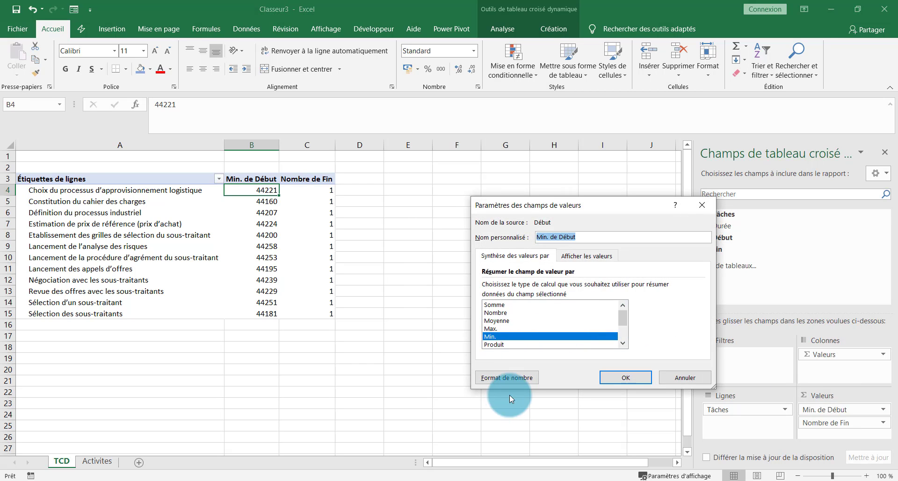
pyautogui.click(517, 382)
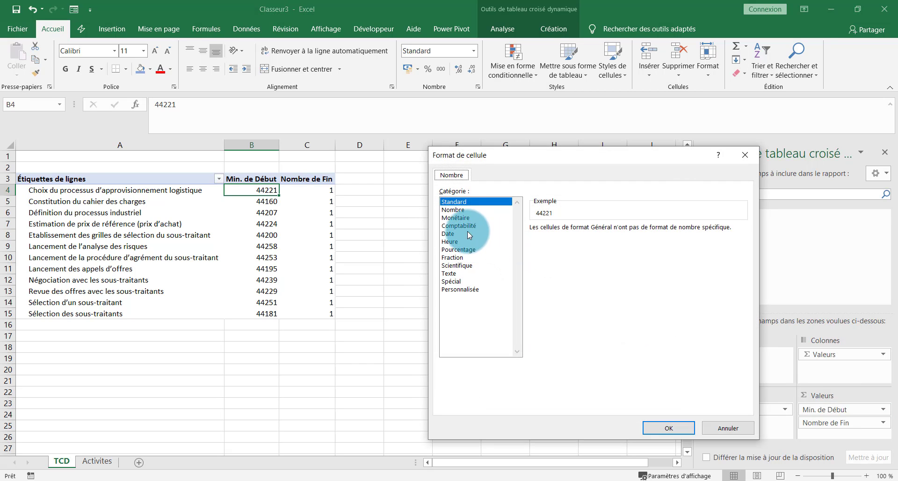
pyautogui.click(457, 233)
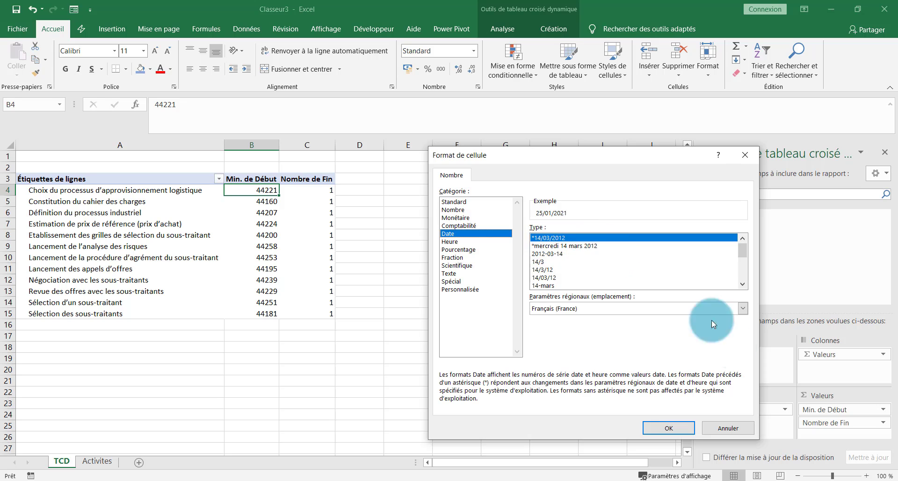
pyautogui.click(668, 428)
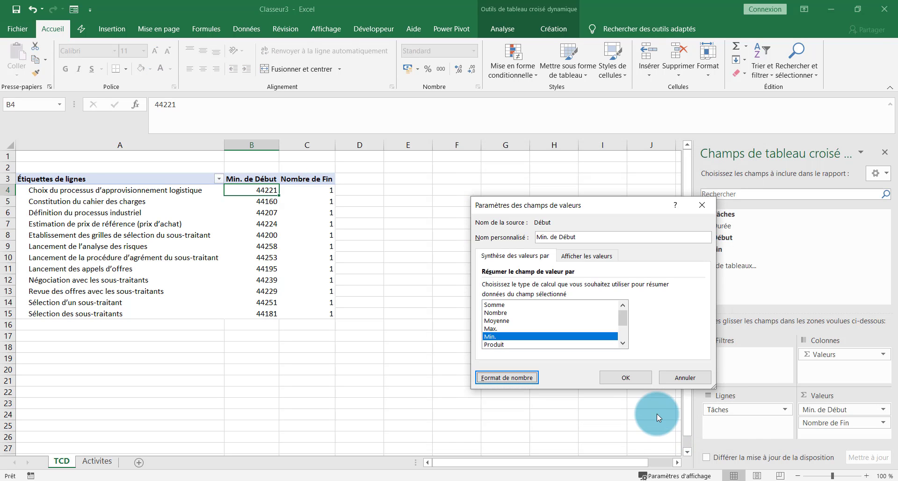
pyautogui.click(630, 378)
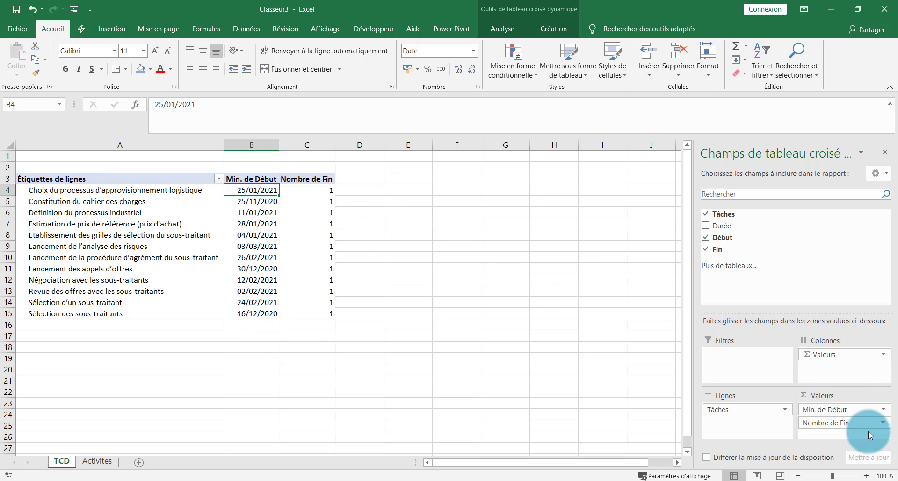
# Summarise Fin by Max. with a Date number format, then add a new empty worksheet.
pyautogui.click(849, 423)
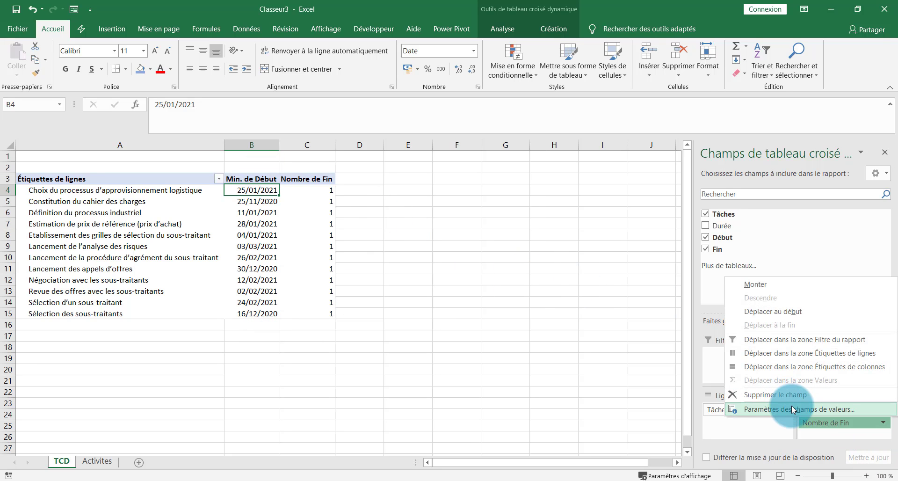
pyautogui.click(791, 405)
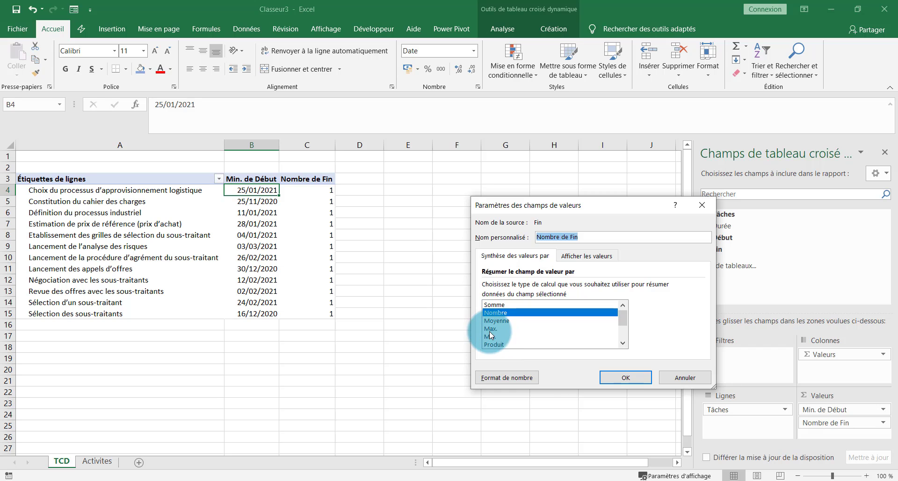
pyautogui.click(491, 330)
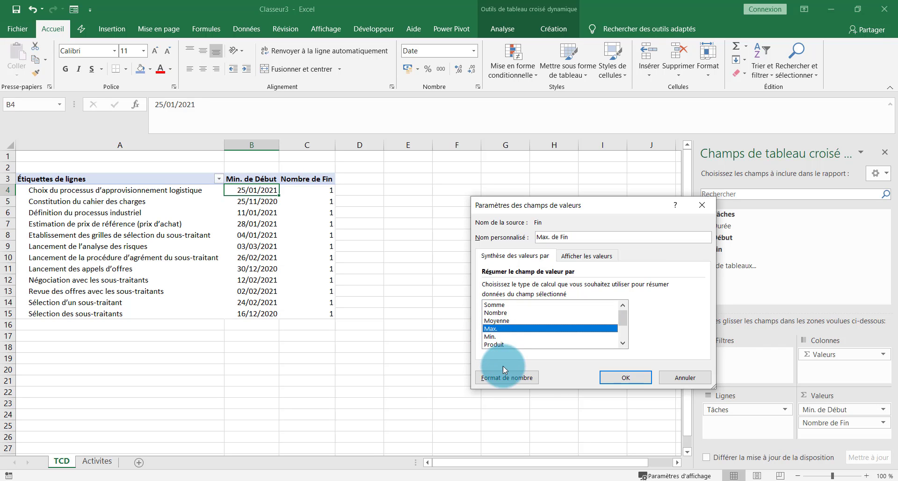
pyautogui.click(504, 379)
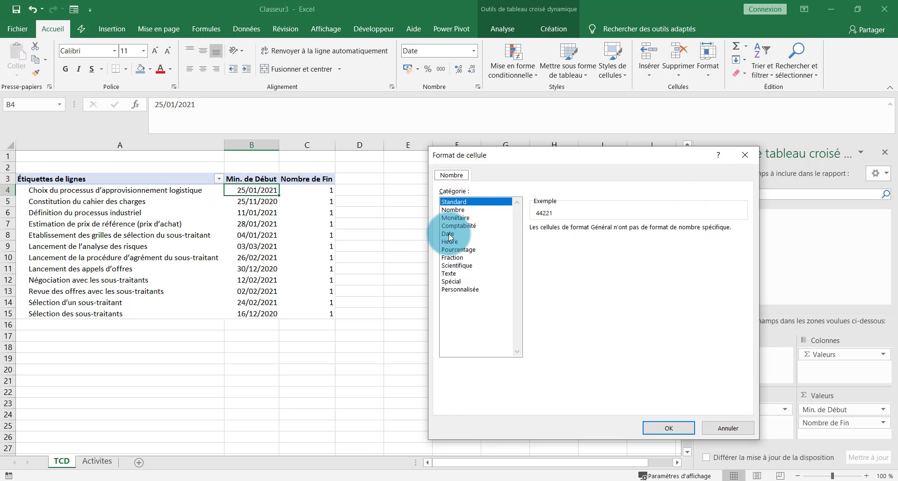
pyautogui.click(450, 234)
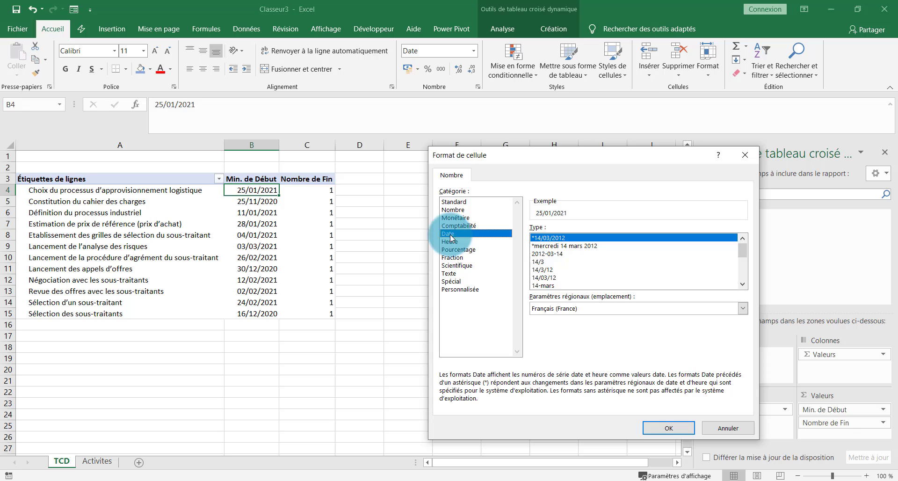
pyautogui.click(667, 433)
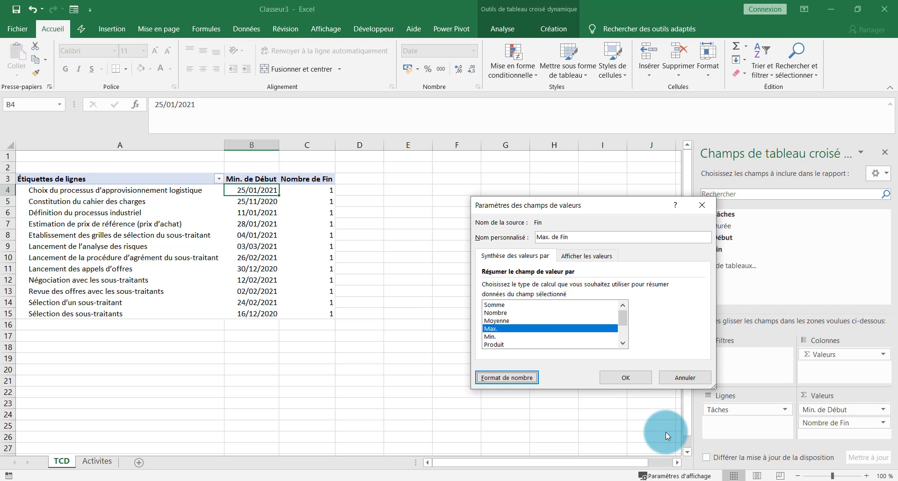
pyautogui.click(644, 379)
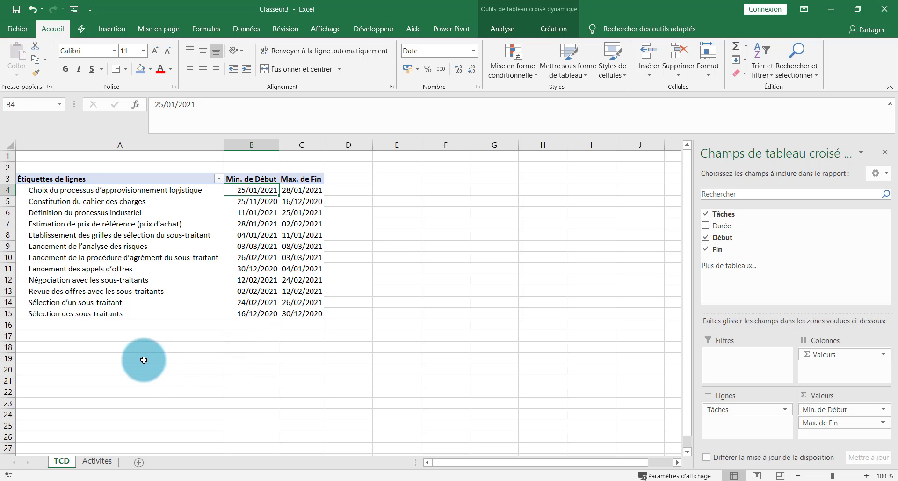
pyautogui.click(139, 462)
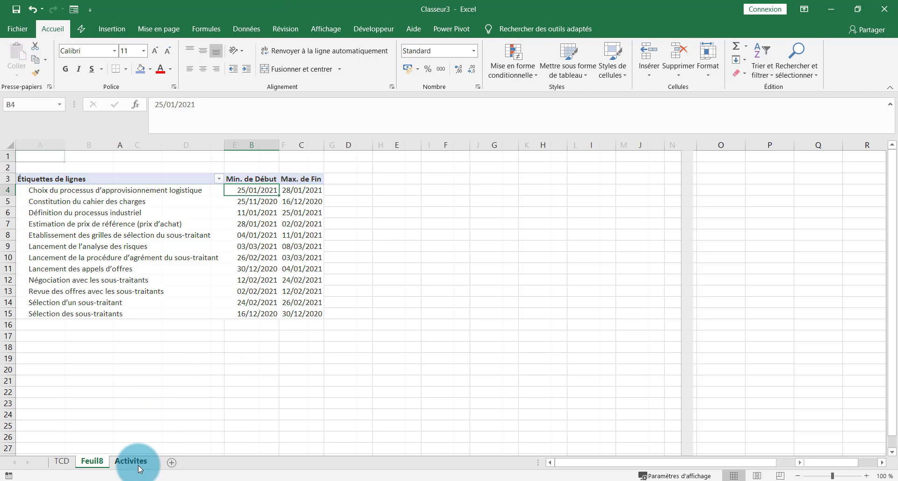
# Rename the new sheet SUIVI and move it to the front of the workbook.
pyautogui.doubleClick(98, 462)
pyautogui.write('SUIVI')
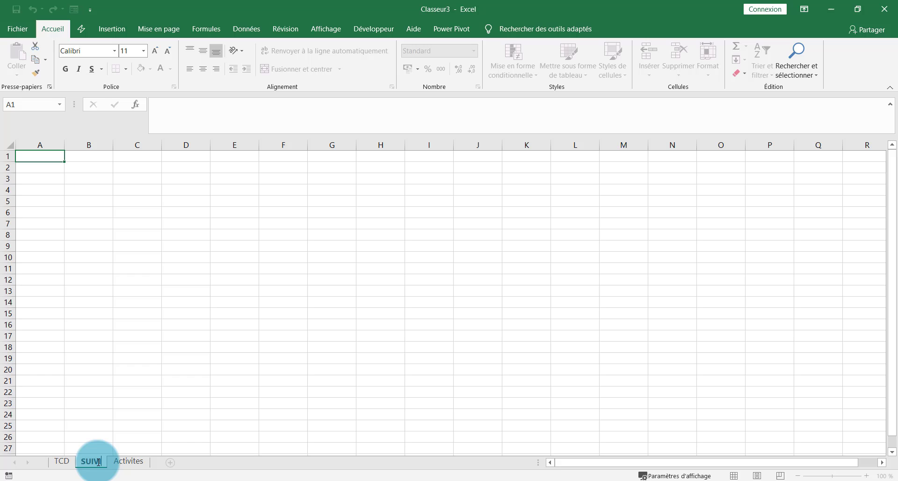
pyautogui.press('Return')
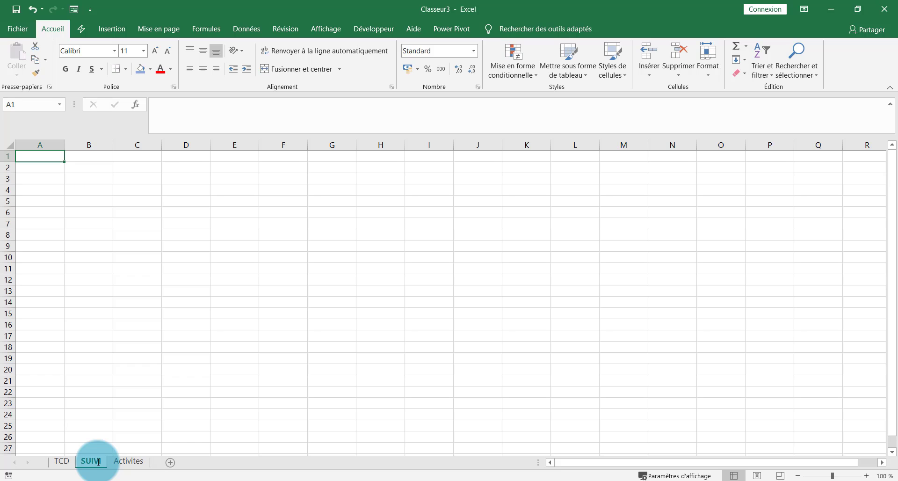
pyautogui.moveTo(99, 461); pyautogui.dragTo(53, 464)
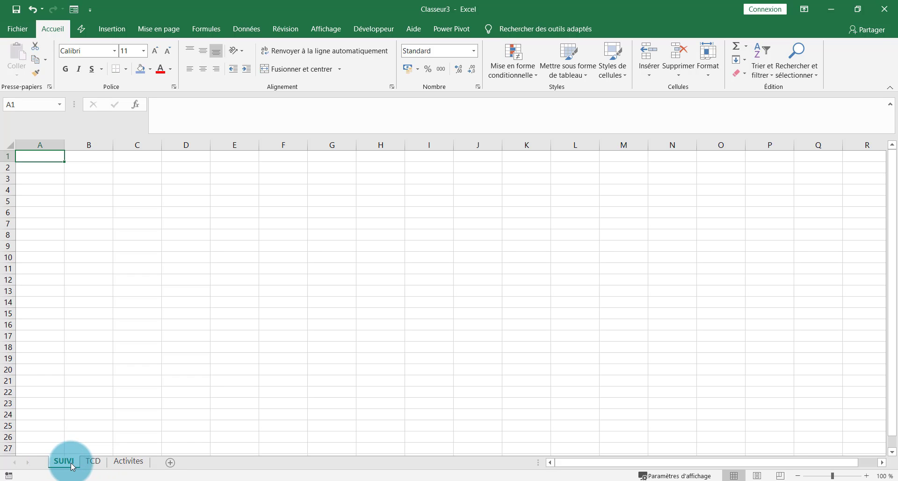
# Copy the Activites header row B5:E5 and paste it into SUIVI at B5.
pyautogui.click(148, 463)
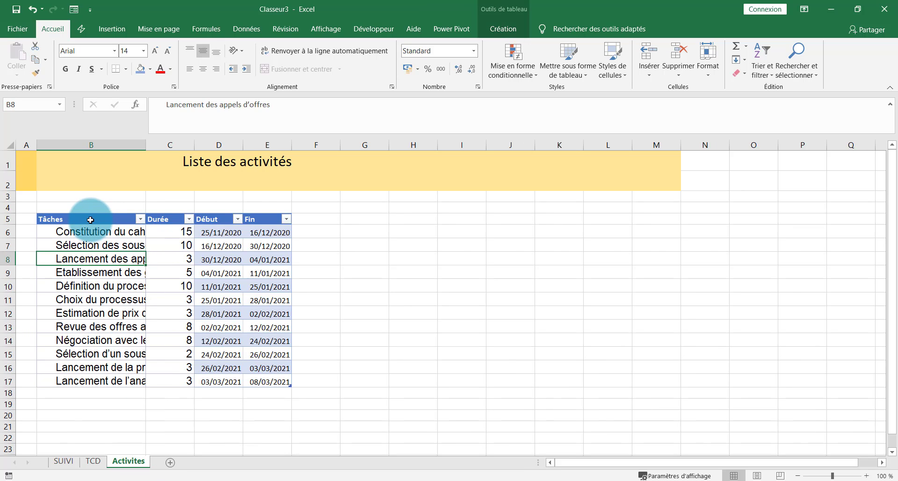
pyautogui.moveTo(90, 219); pyautogui.dragTo(278, 219)
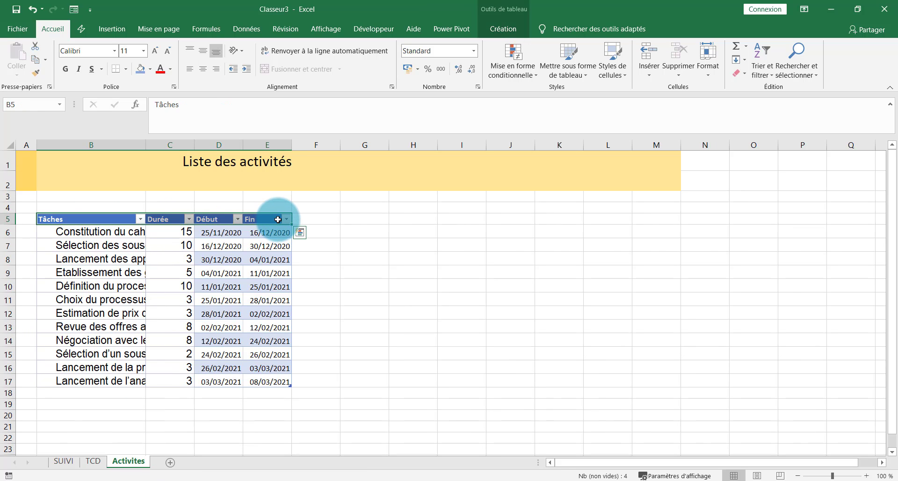
pyautogui.hotkey('ctrl', 'c')
pyautogui.click(64, 461)
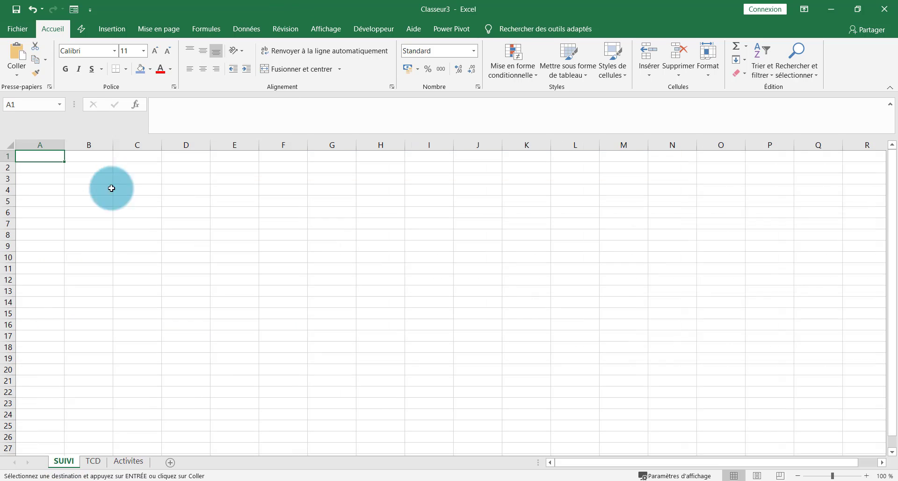
pyautogui.click(86, 199)
pyautogui.hotkey('ctrl', 'v')
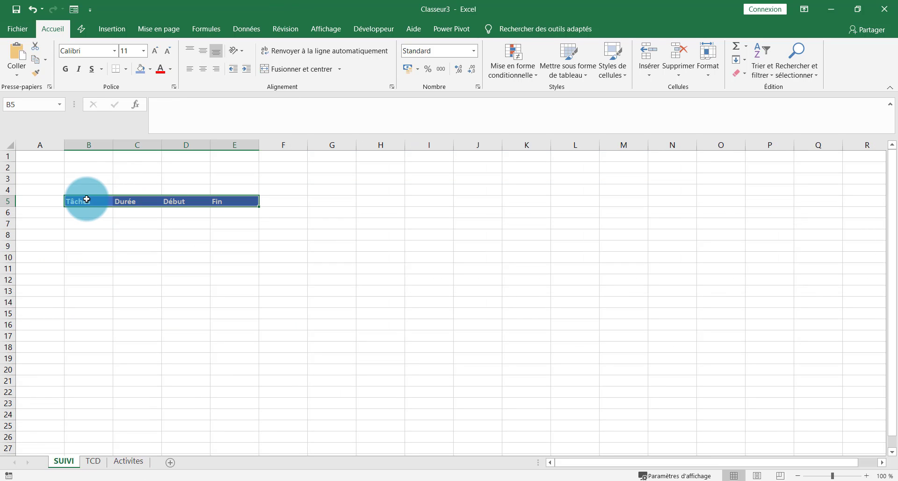
# Move the Durée column after Fin so the headers read Tâches, Début, Fin, Durée.
pyautogui.click(138, 145)
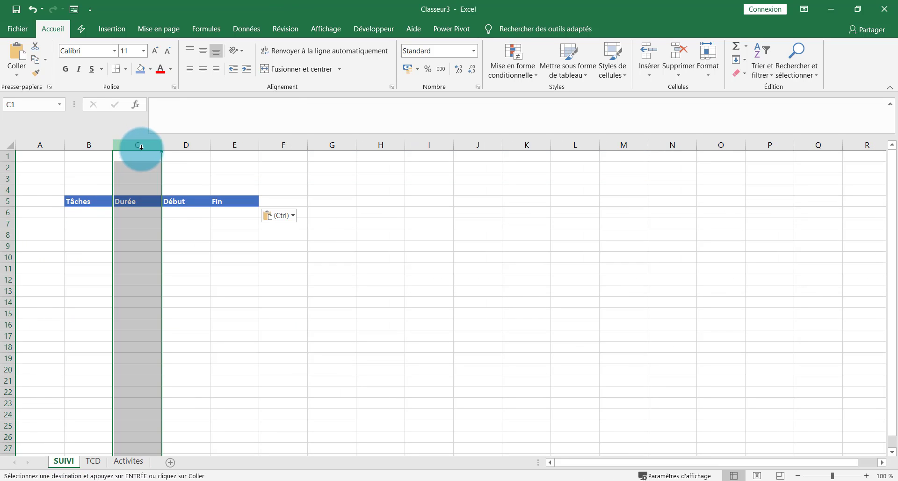
pyautogui.click(92, 462)
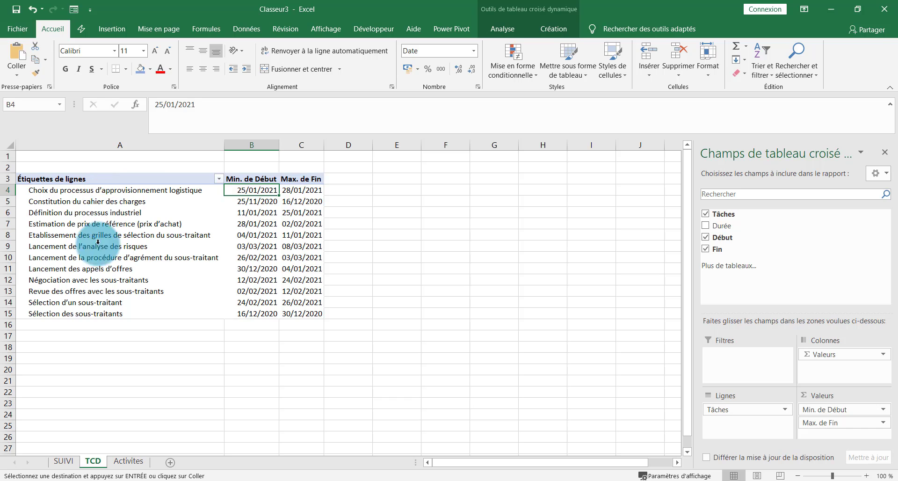
pyautogui.click(66, 462)
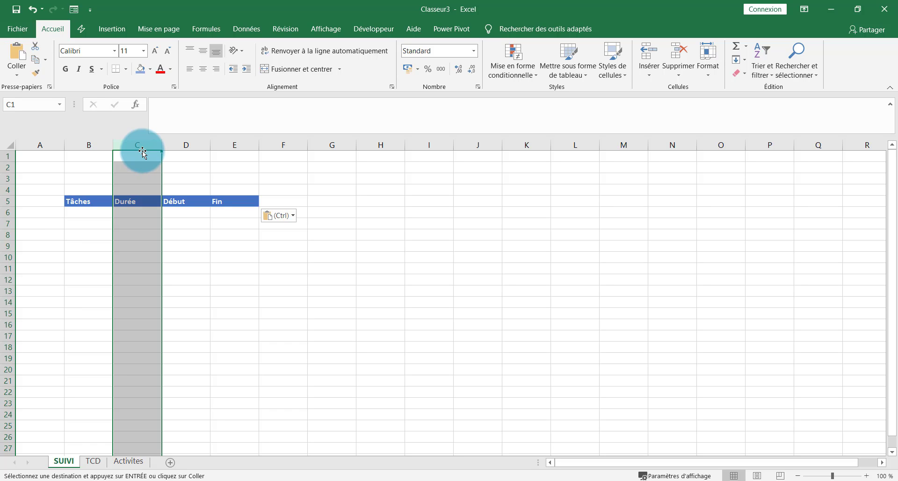
pyautogui.moveTo(142, 152); pyautogui.dragTo(274, 140)
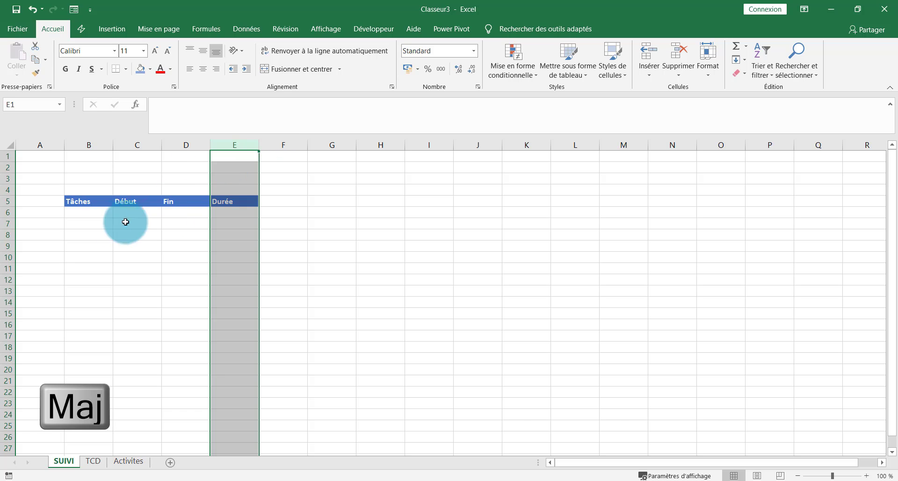
# Link B6 to the pivot's first task name on TCD and copy it down the Tâches column.
pyautogui.click(83, 211)
pyautogui.write('=')
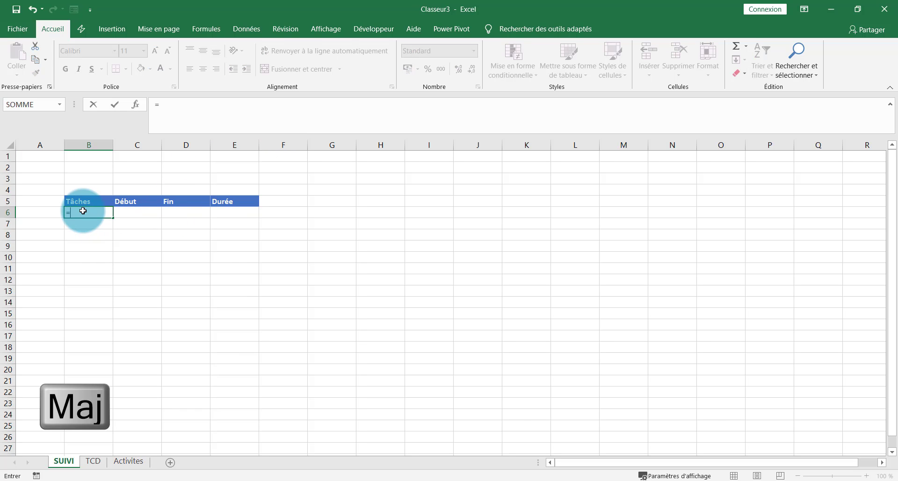
pyautogui.click(93, 462)
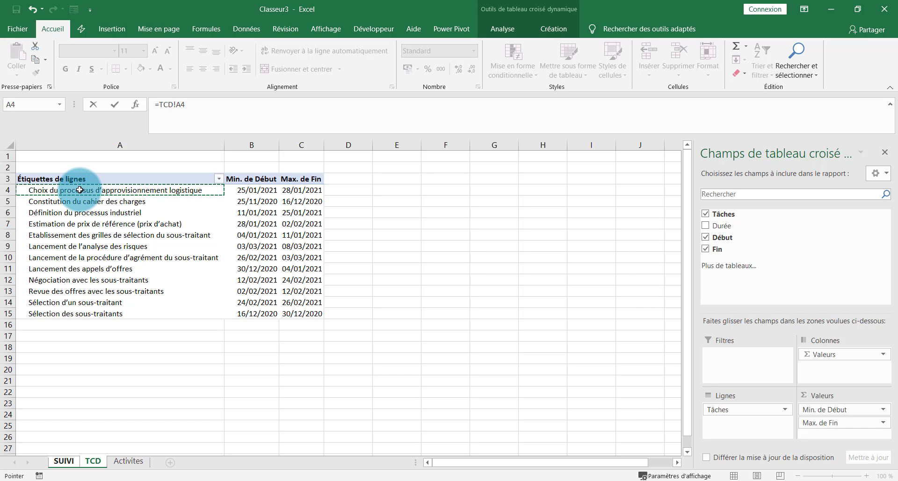
pyautogui.press('Return')
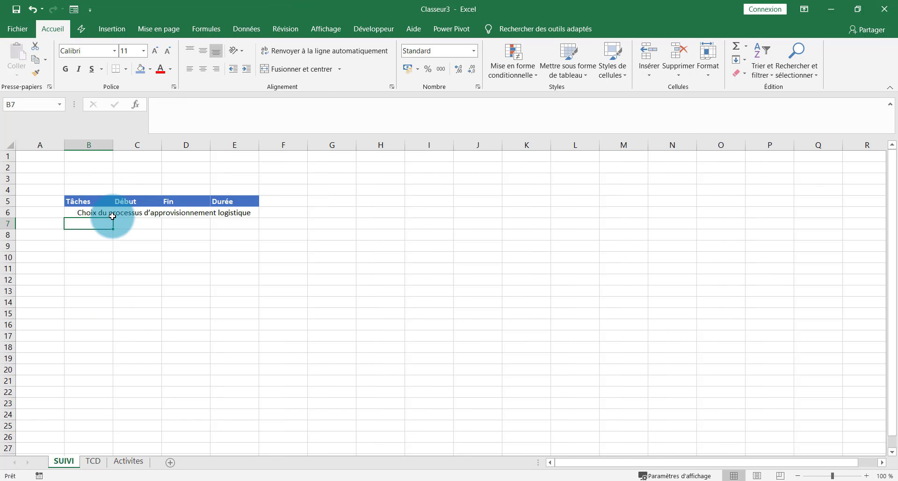
pyautogui.click(100, 215)
pyautogui.moveTo(114, 218); pyautogui.dragTo(120, 356)
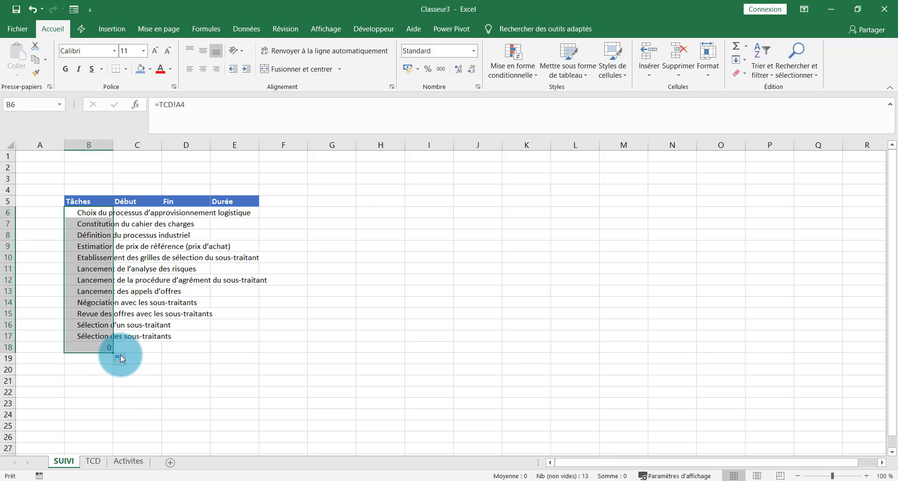
# Select the extra row 18, then extend the B6 link across the Début and Fin columns.
pyautogui.click(12, 346)
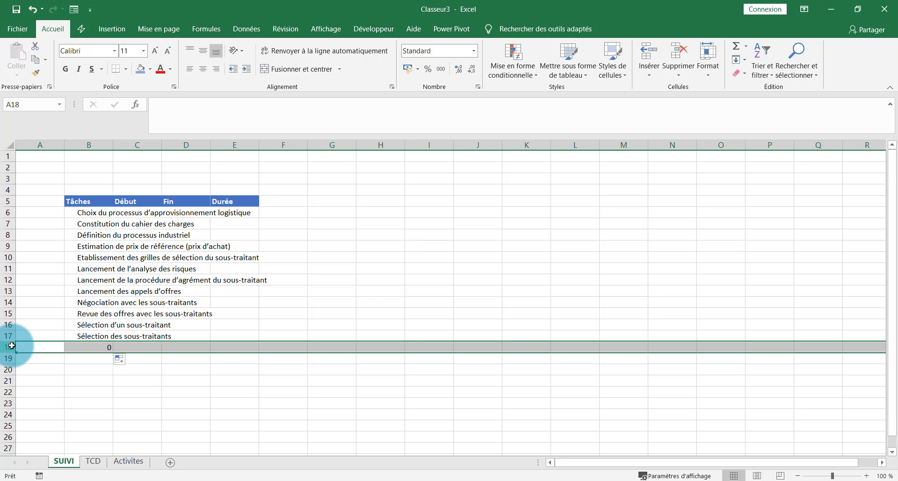
pyautogui.click(104, 212)
pyautogui.moveTo(113, 218)
pyautogui.mouseDown()
pyautogui.moveTo(211, 219)
pyautogui.moveTo(212, 342)
pyautogui.mouseUp()
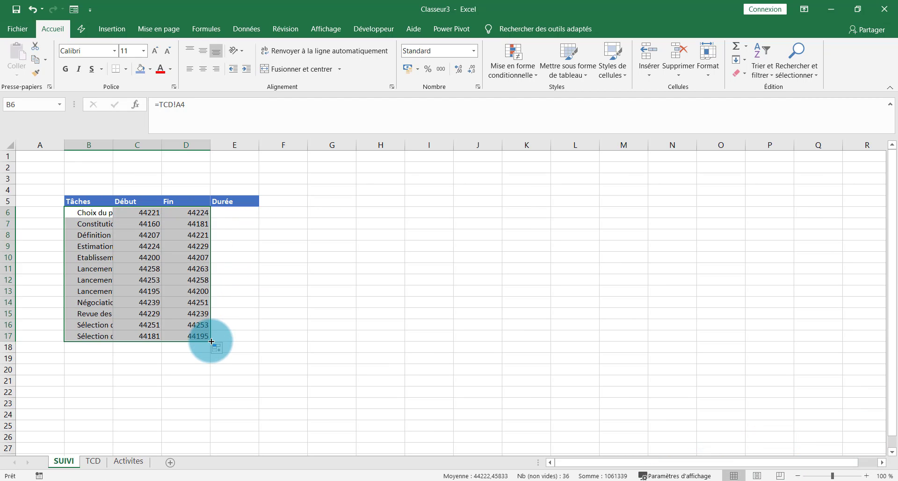
# Format SUIVI's Début and Fin values in C6:D17 as Date courte, then return to Activites.
pyautogui.click(139, 223)
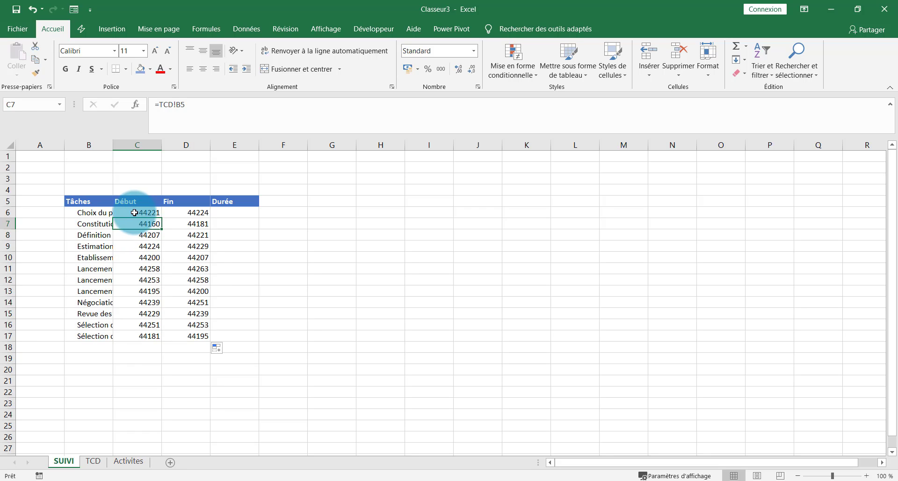
pyautogui.moveTo(134, 213); pyautogui.dragTo(197, 336)
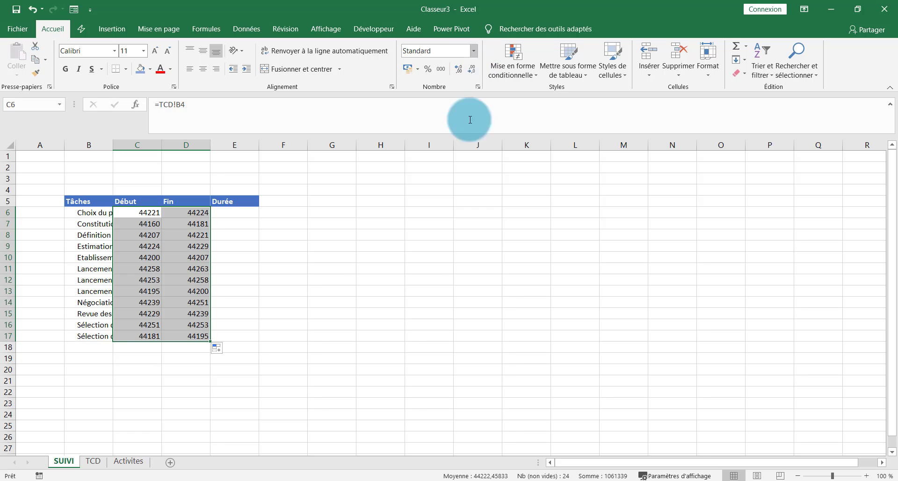
pyautogui.click(472, 52)
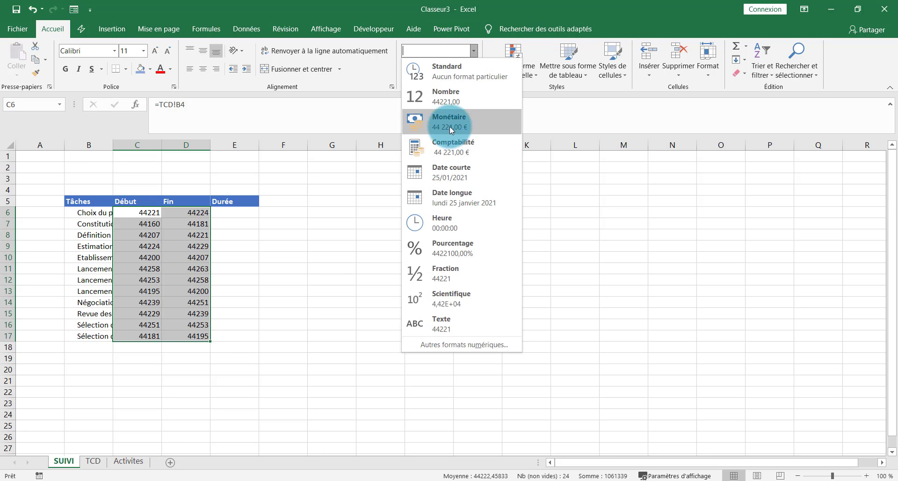
pyautogui.click(462, 178)
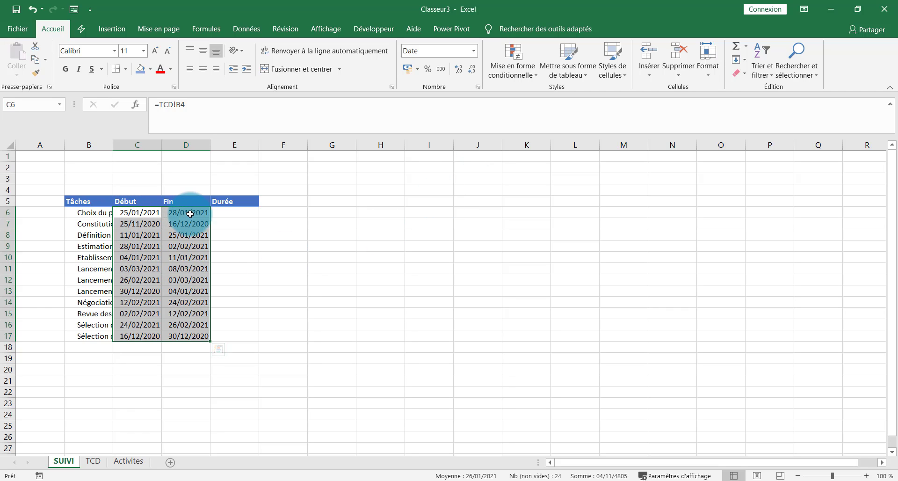
pyautogui.click(126, 463)
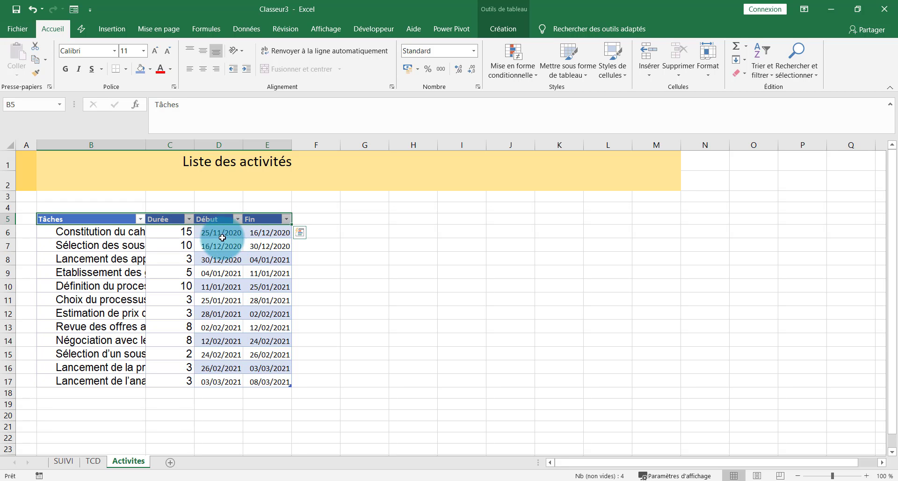
# Go back to the SUIVI sheet and check the task names in B6:B17 and their linked Début dates.
pyautogui.click(73, 463)
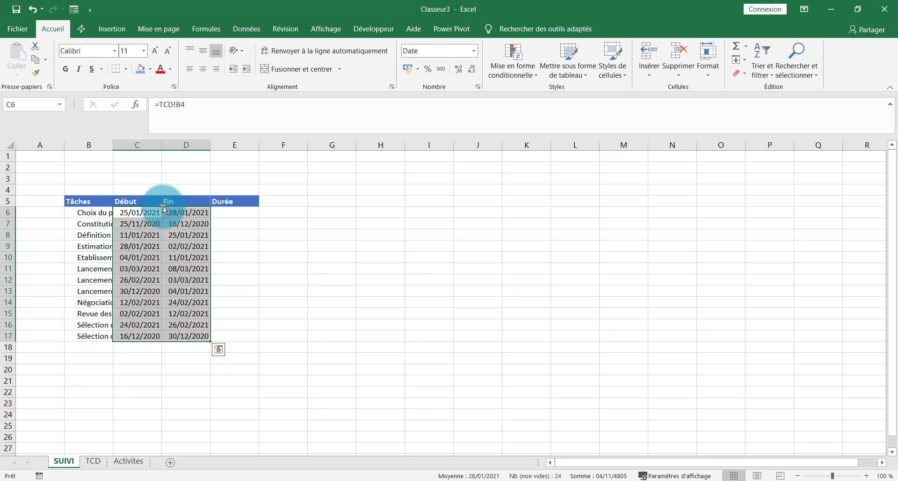
pyautogui.click(140, 225)
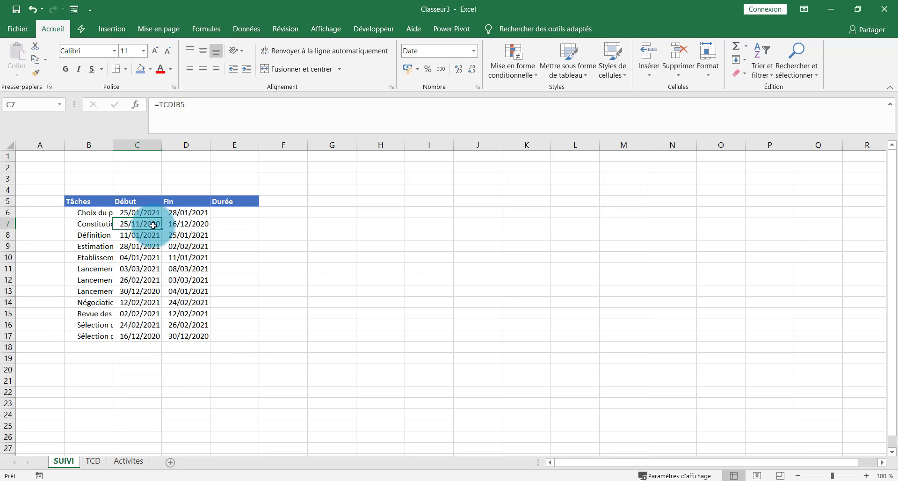
pyautogui.moveTo(84, 214); pyautogui.dragTo(94, 337)
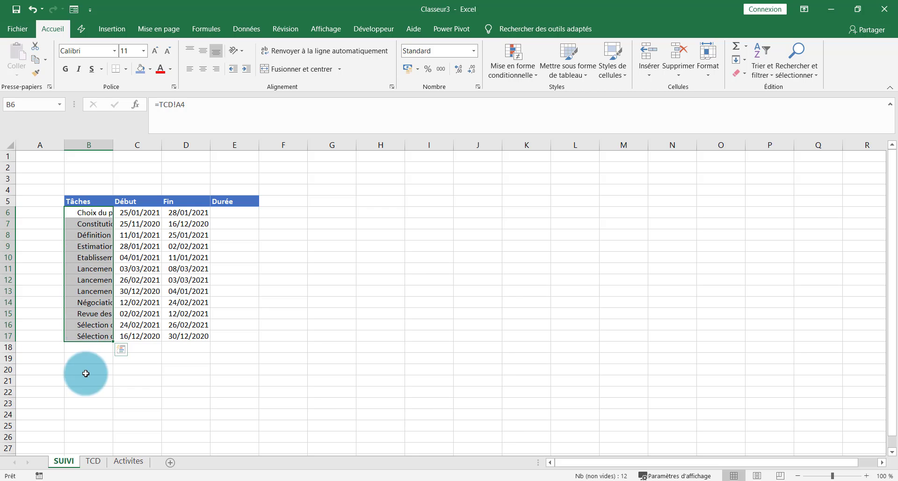
pyautogui.click(145, 213)
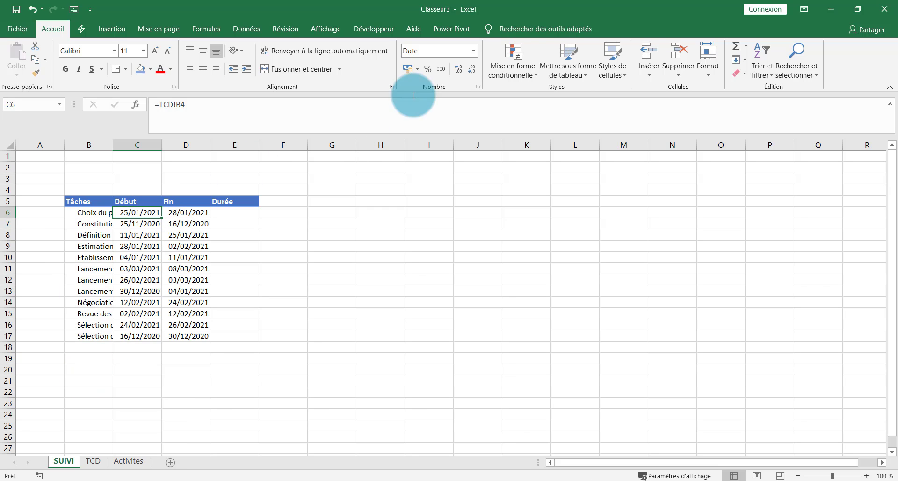
# Sort the task rows by Début, oldest to newest, from 25/11/2020 to 03/03/2021.
pyautogui.click(238, 29)
pyautogui.click(425, 57)
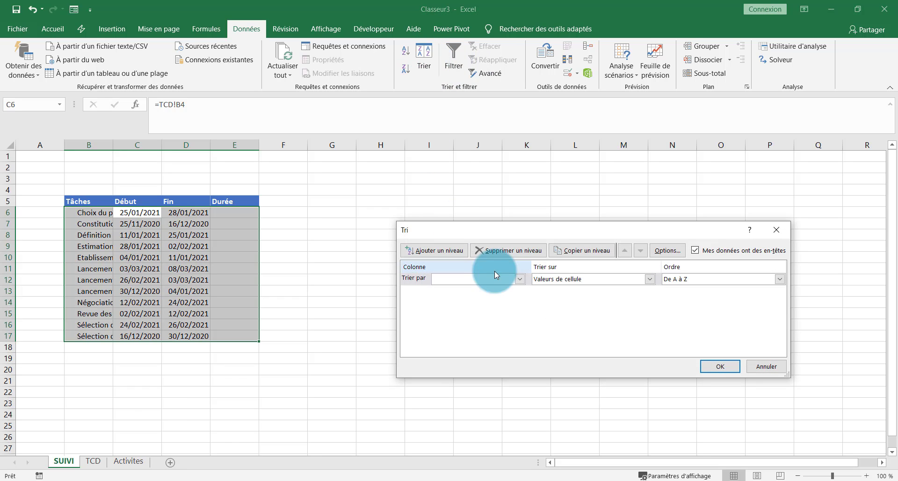
pyautogui.click(520, 279)
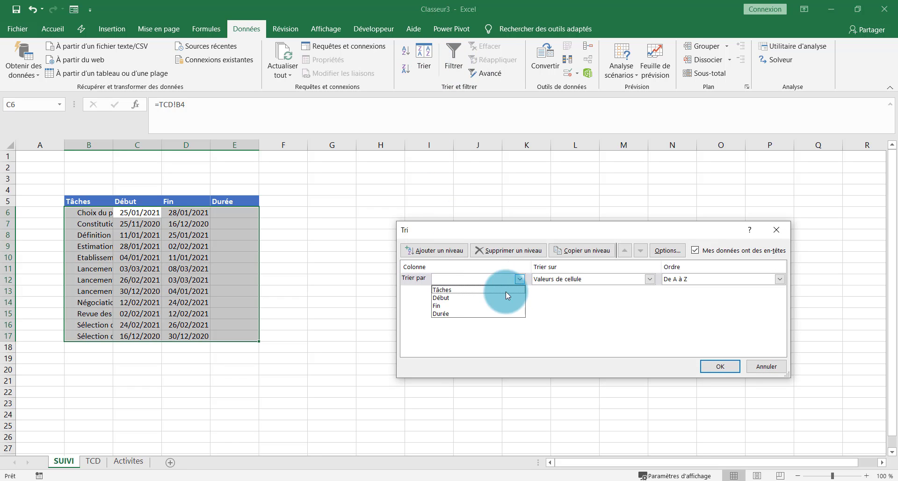
pyautogui.click(474, 298)
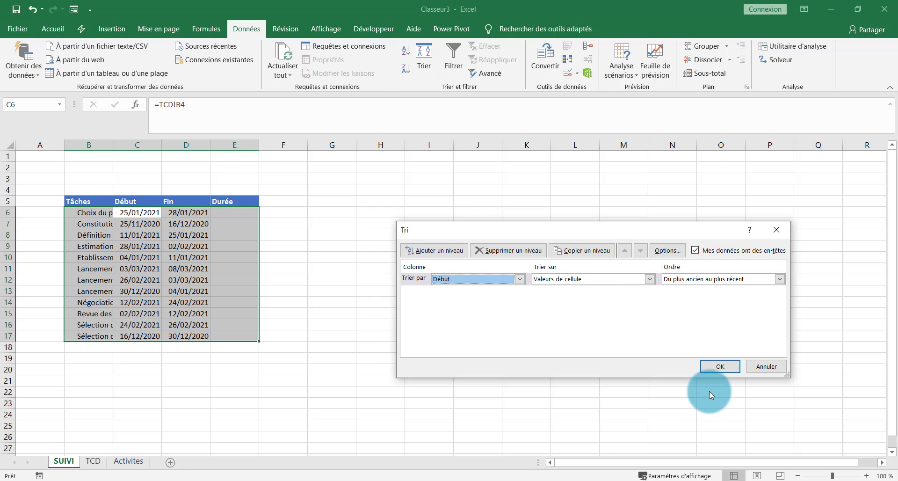
pyautogui.click(723, 366)
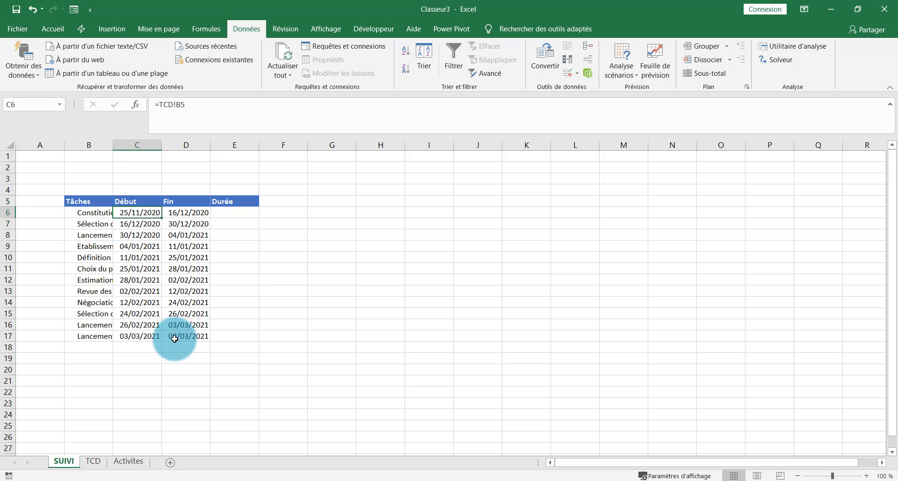
# Enter =NB.JOURS.OUVRES.INTL(C6;D6;1) in E6 and fill it down to E17.
pyautogui.click(183, 337)
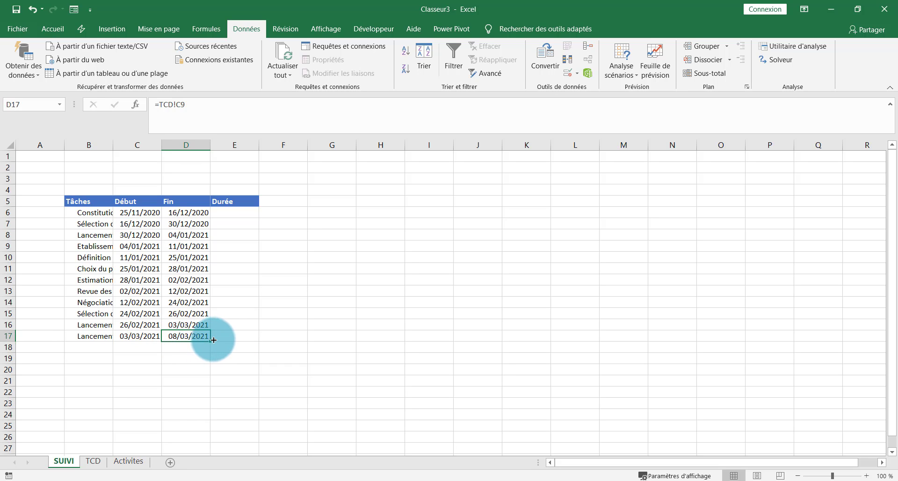
pyautogui.click(227, 211)
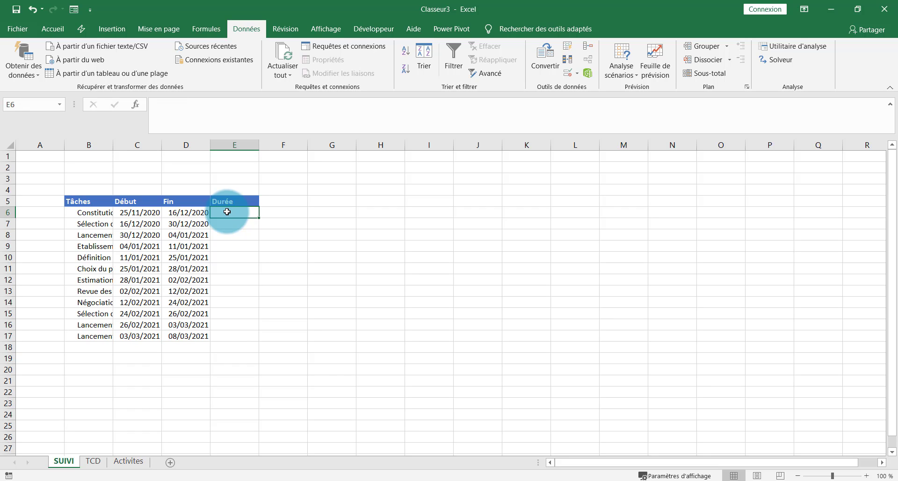
pyautogui.write('=')
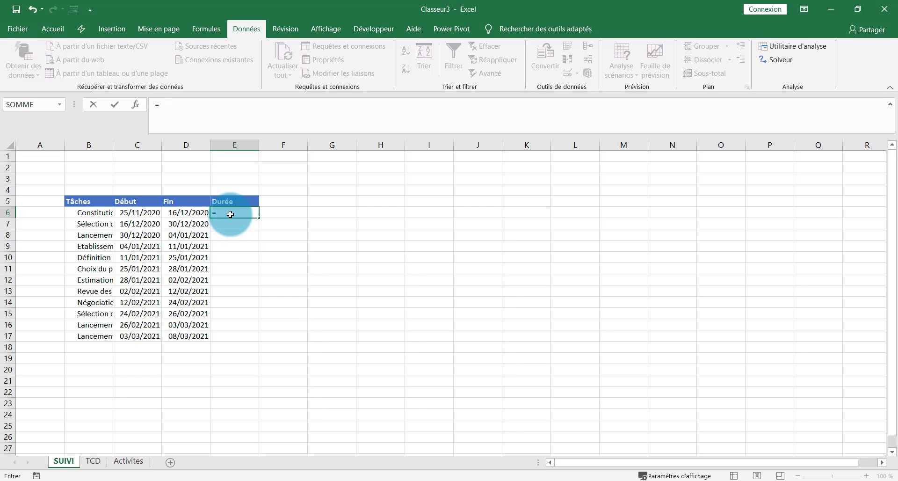
pyautogui.write('nb')
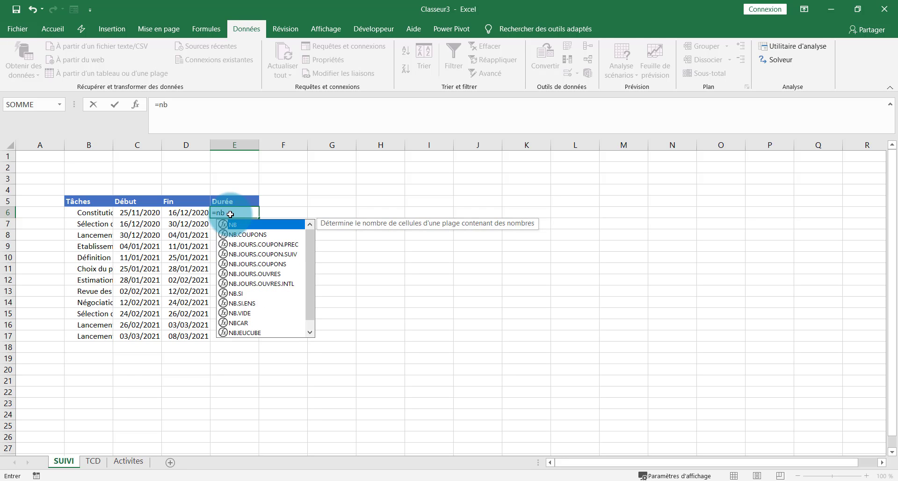
pyautogui.doubleClick(272, 286)
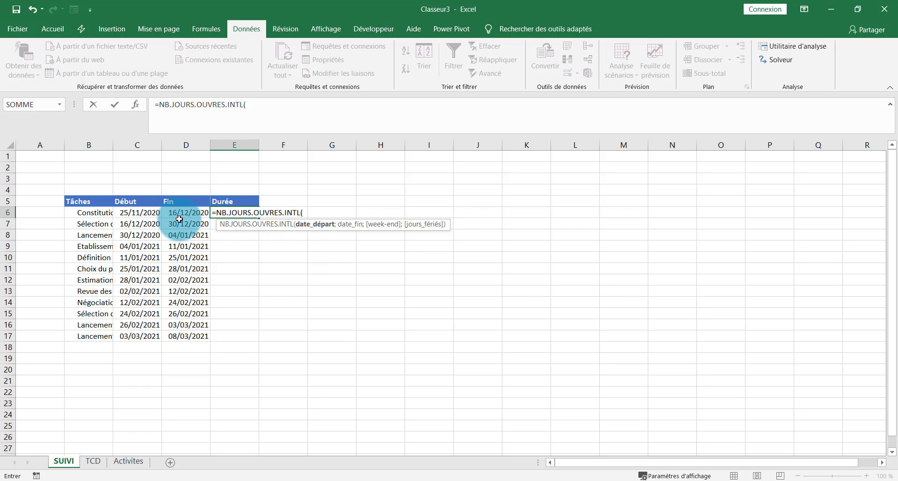
pyautogui.click(139, 211)
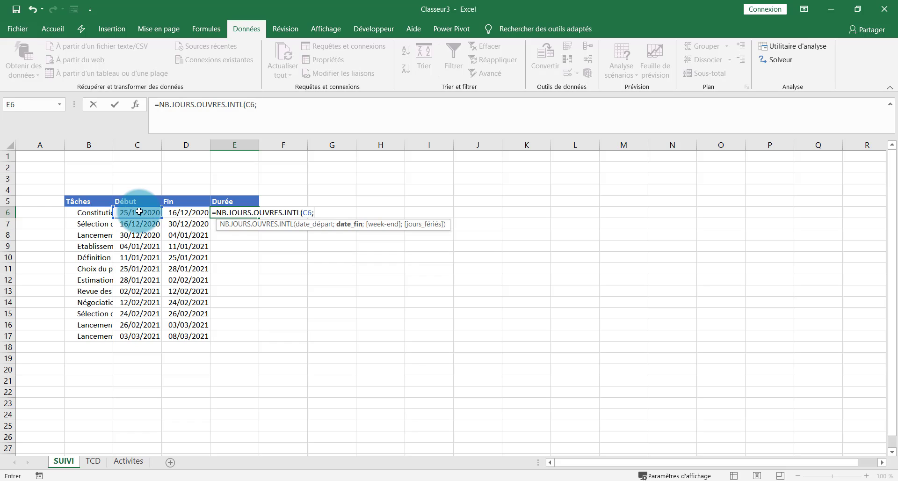
pyautogui.click(178, 212)
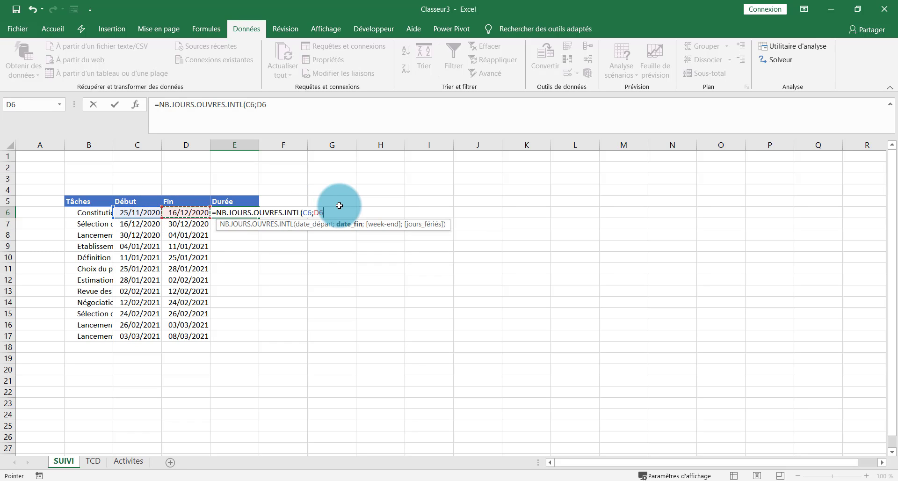
pyautogui.write(';')
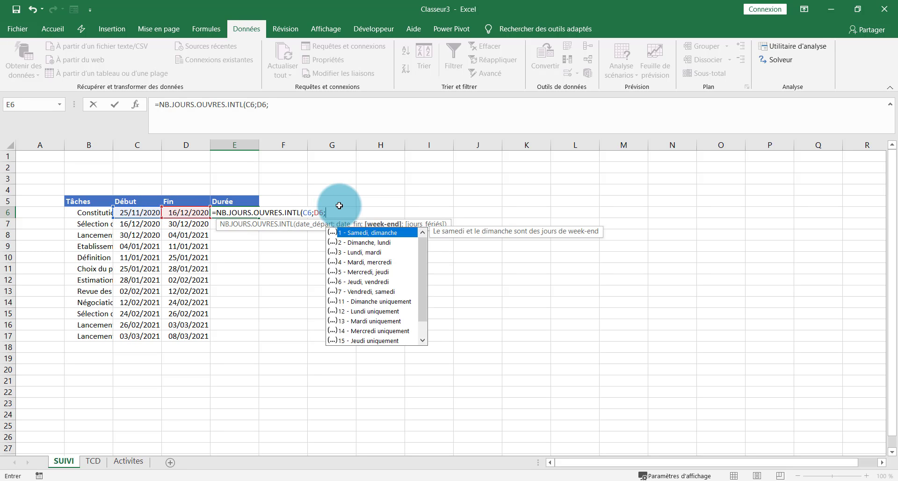
pyautogui.write('1')
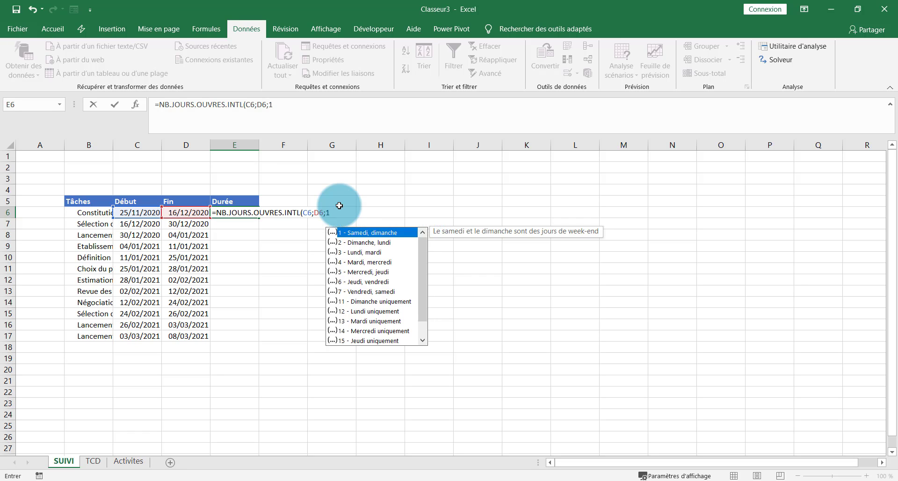
pyautogui.press('Return')
pyautogui.click(251, 211)
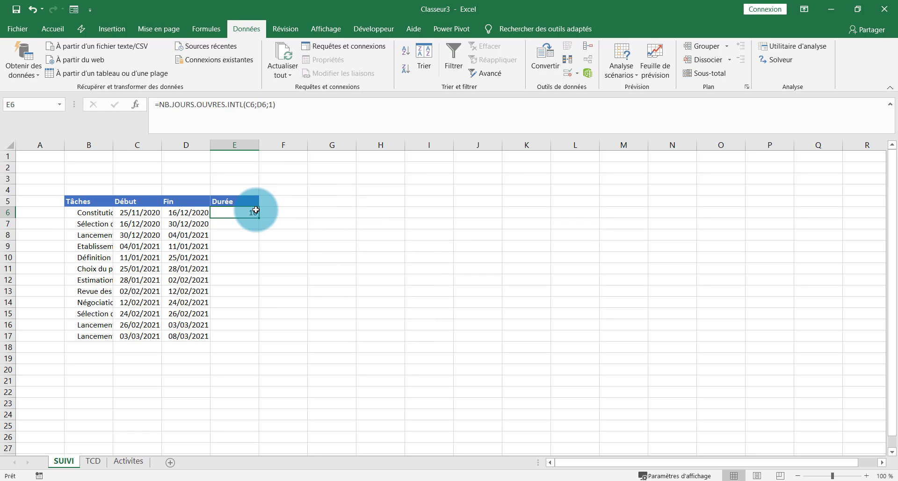
pyautogui.moveTo(259, 219); pyautogui.dragTo(260, 341)
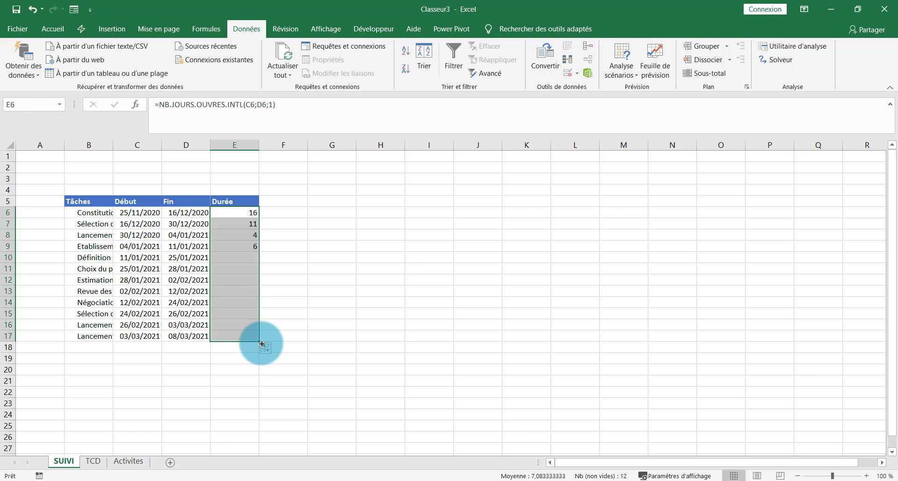
pyautogui.click(280, 201)
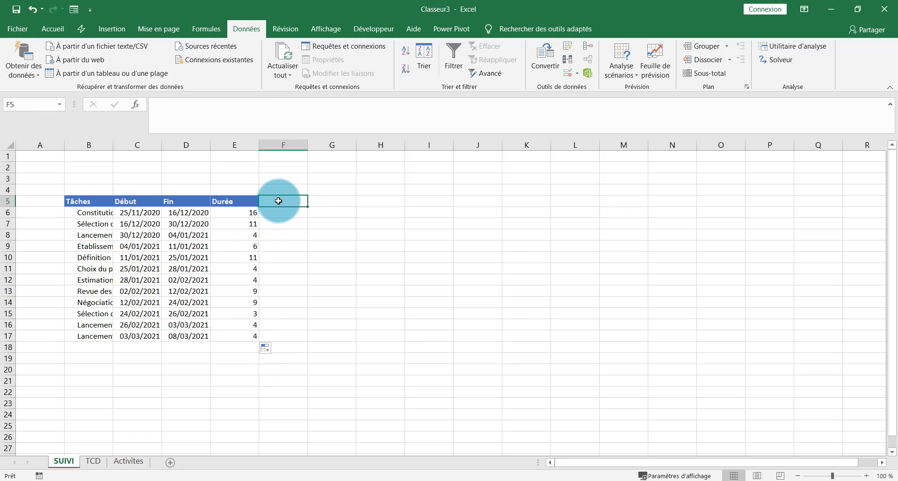
pyautogui.moveTo(295, 195); pyautogui.dragTo(609, 204)
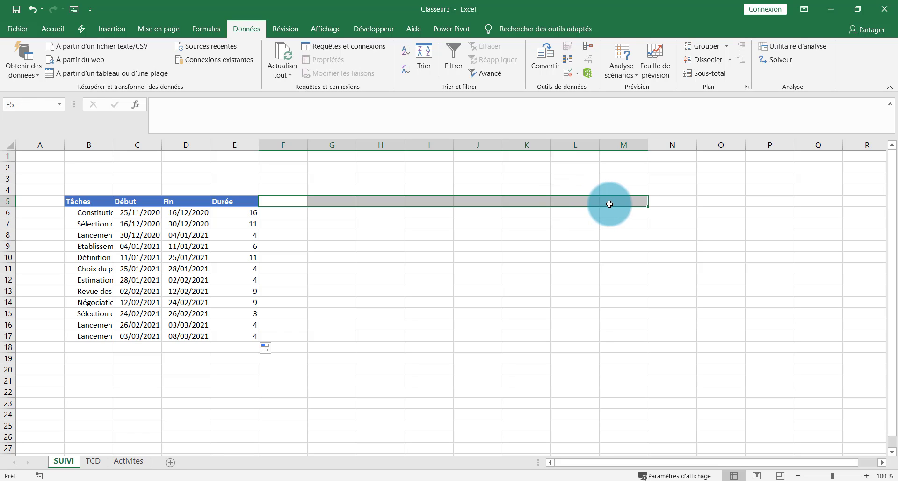
pyautogui.click(370, 476)
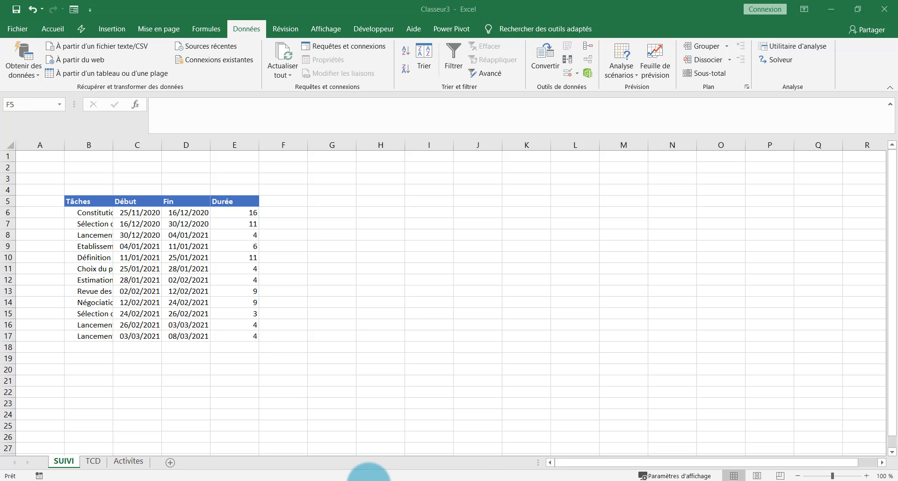
pyautogui.click(276, 422)
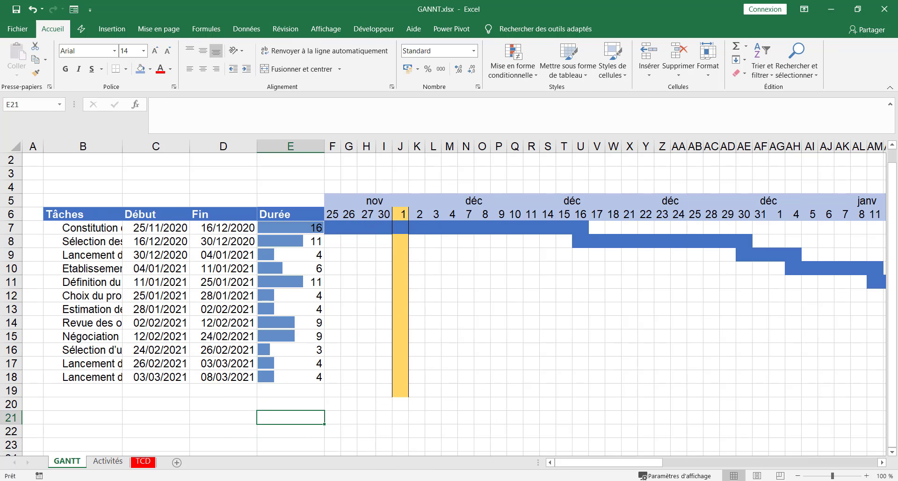
pyautogui.click(363, 477)
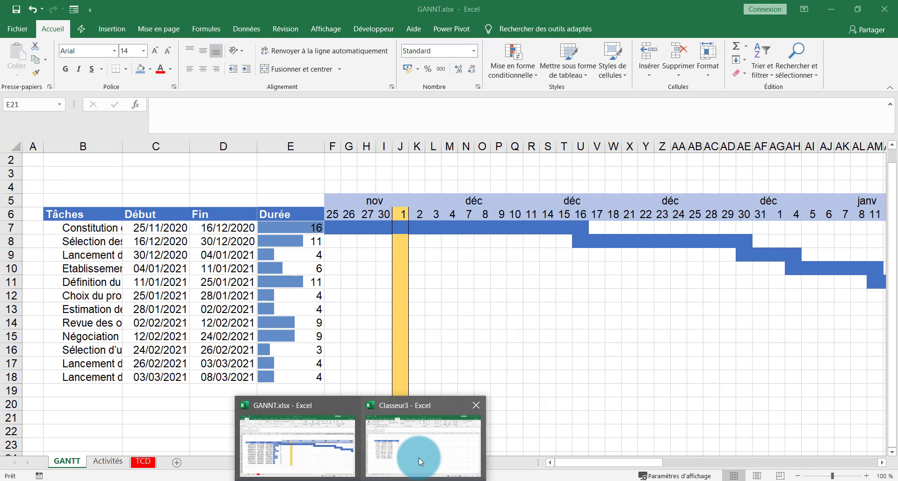
pyautogui.click(416, 457)
pyautogui.click(286, 201)
pyautogui.write('=M')
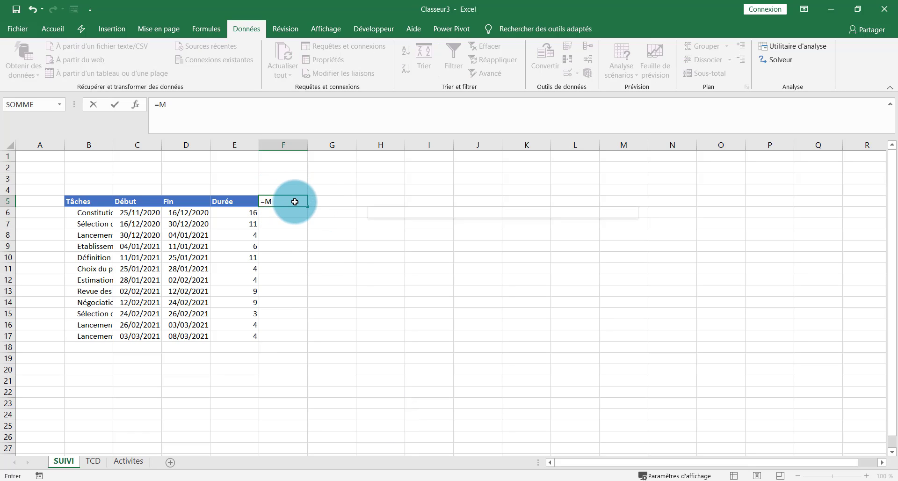
# Enter =MIN(C6:C17) in F5 so it shows the earliest start date, 25/11/2020.
pyautogui.write('i')
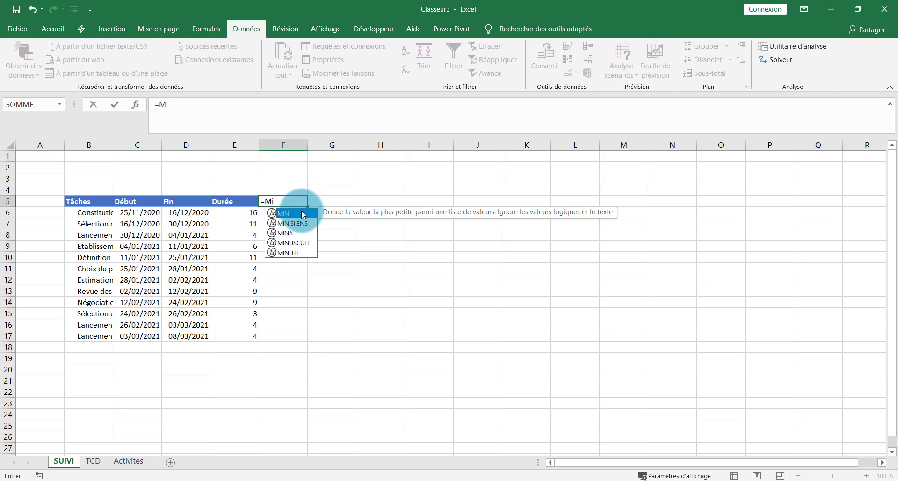
pyautogui.doubleClick(299, 213)
pyautogui.moveTo(151, 215); pyautogui.dragTo(153, 339)
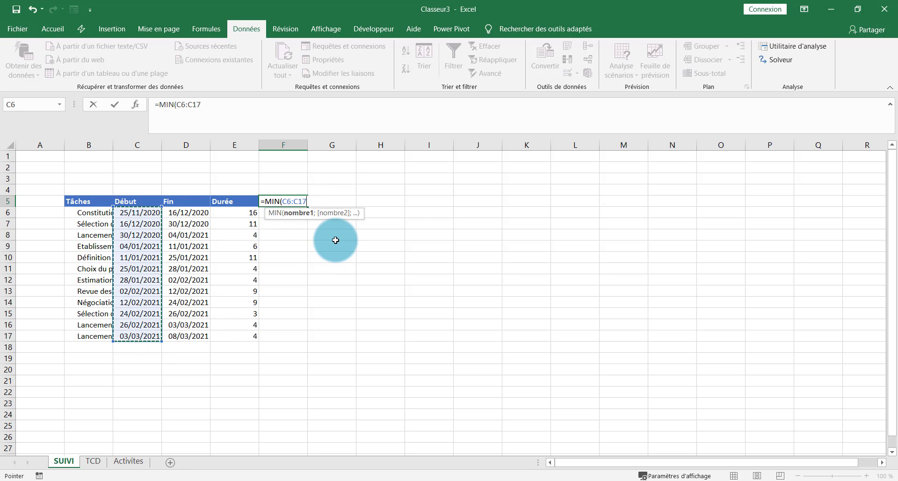
pyautogui.press('Return')
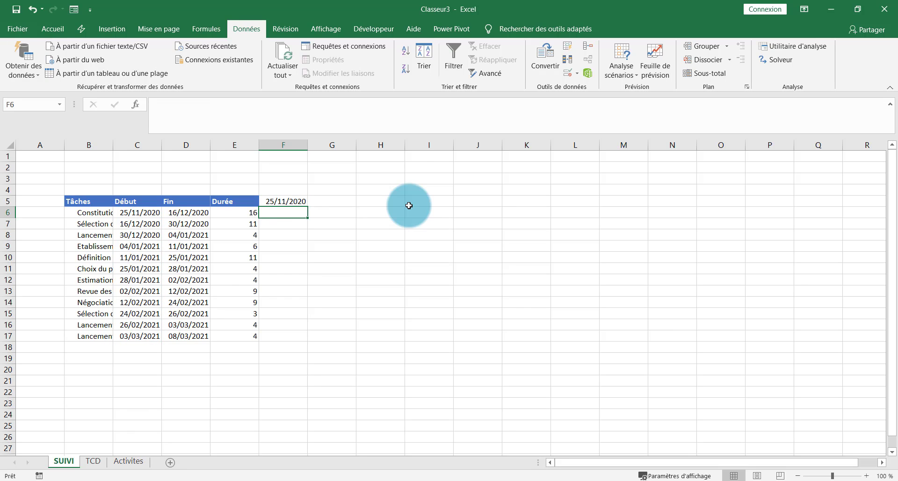
pyautogui.click(299, 202)
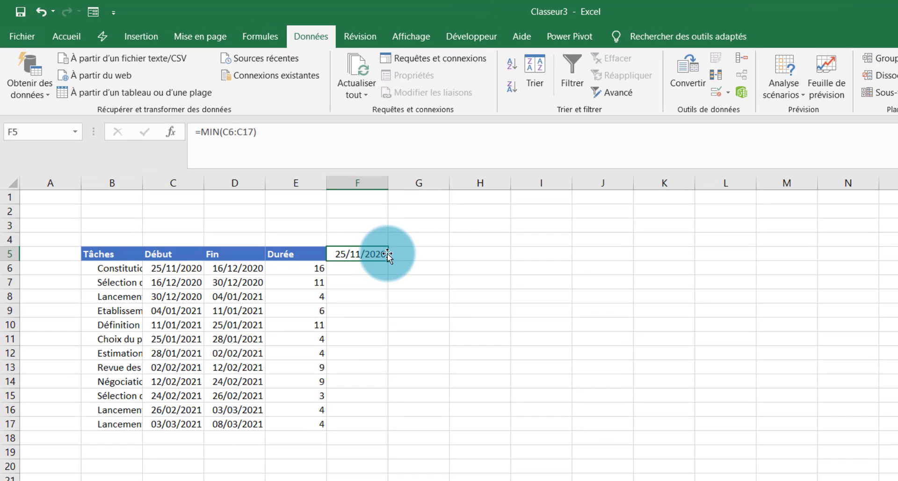
# Enter =F5+1 in G5 and fill it right to column DJ, ending at 13/03/2021.
pyautogui.click(411, 254)
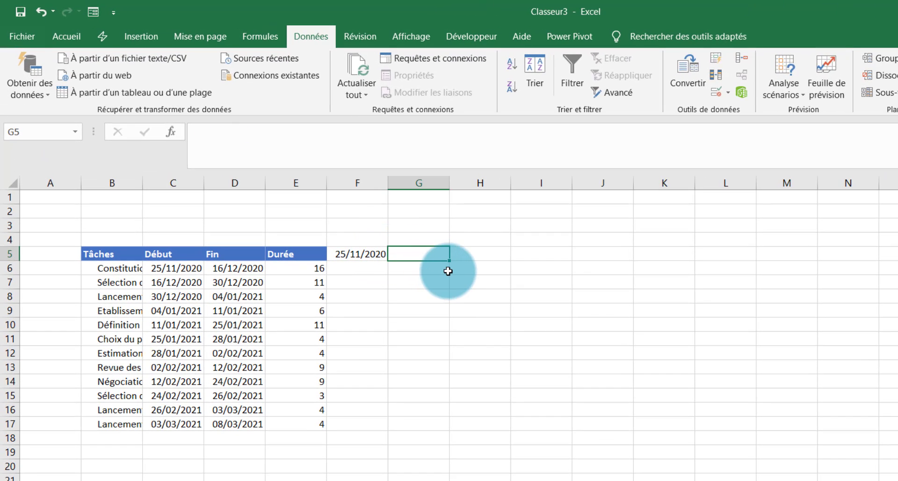
pyautogui.write('=')
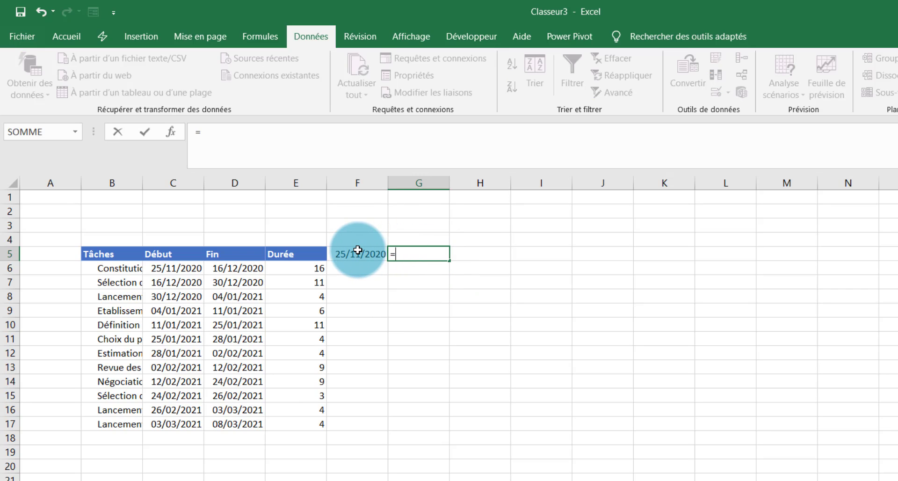
pyautogui.click(357, 250)
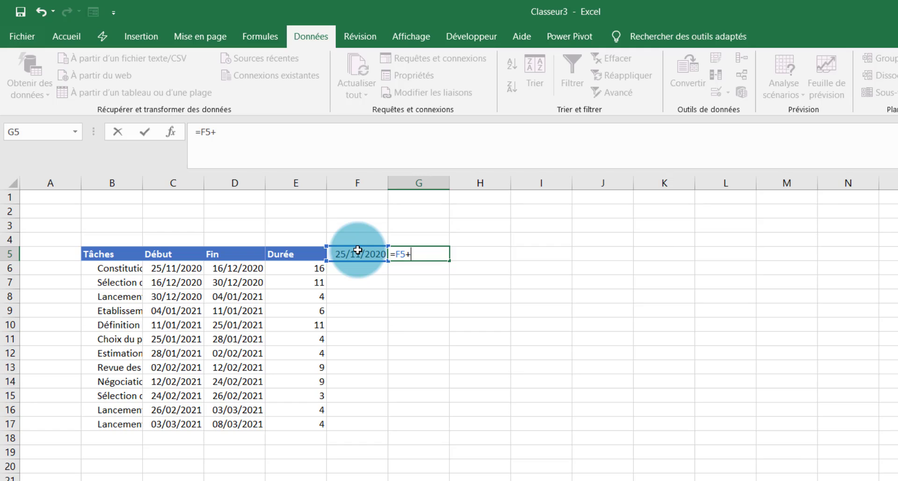
pyautogui.press('Return')
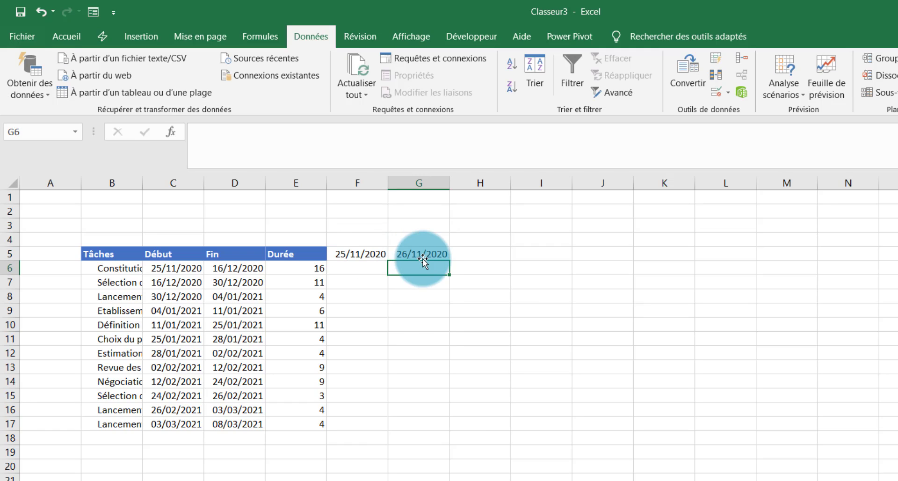
pyautogui.click(428, 257)
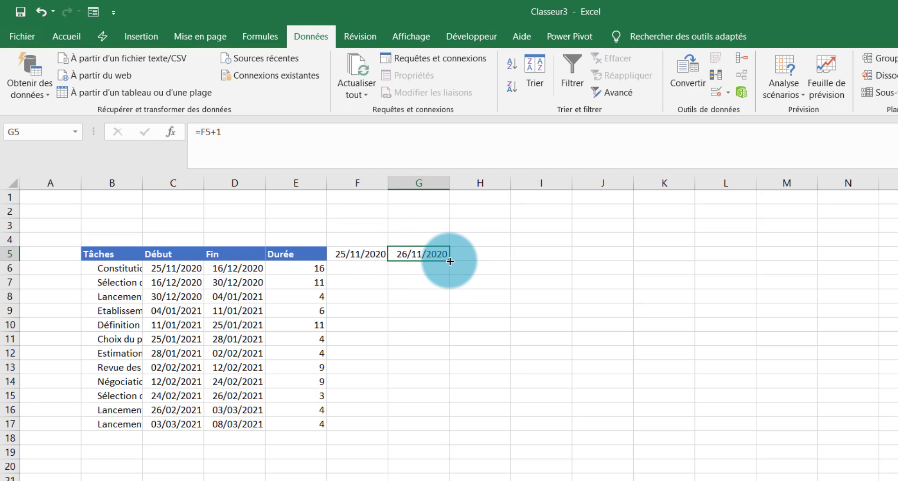
pyautogui.moveTo(450, 261); pyautogui.dragTo(895, 255)
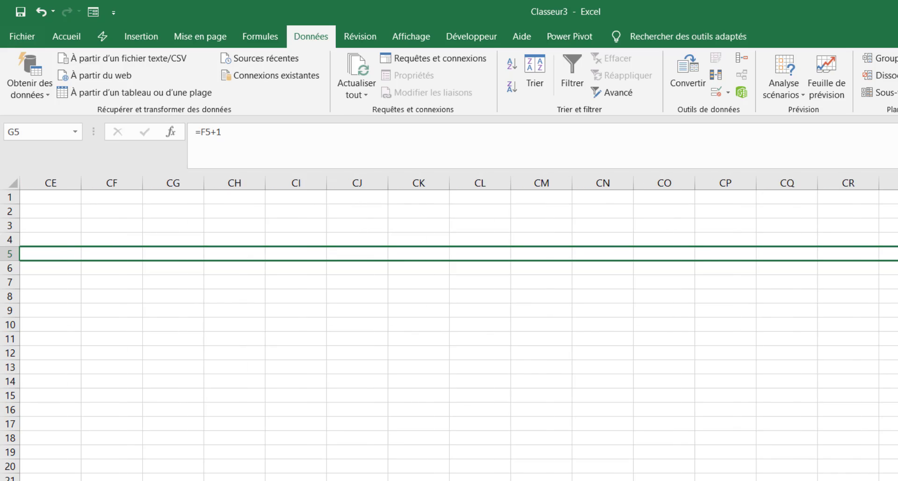
pyautogui.moveTo(896, 255); pyautogui.dragTo(790, 255)
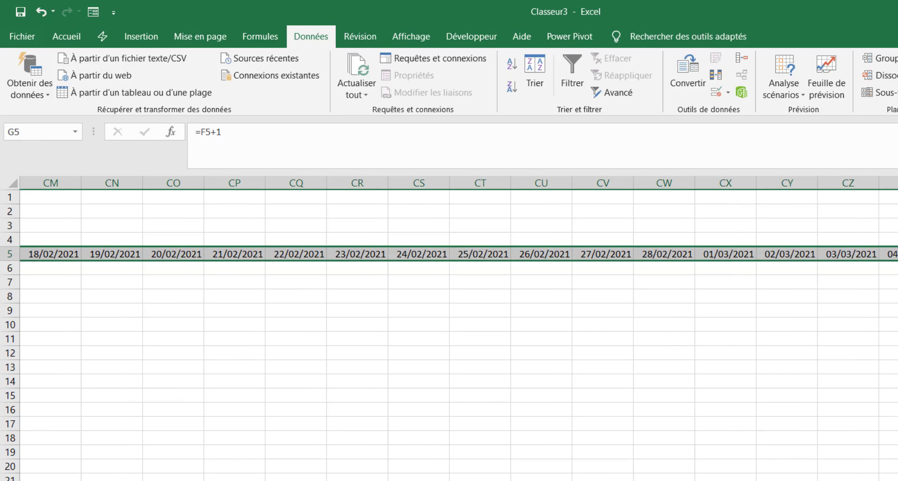
pyautogui.moveTo(895, 255); pyautogui.dragTo(570, 269)
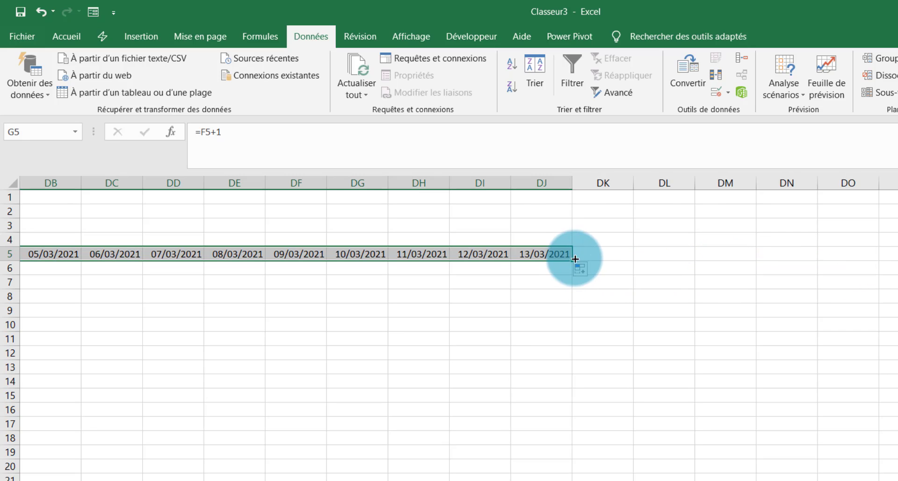
pyautogui.moveTo(561, 183); pyautogui.dragTo(1, 211)
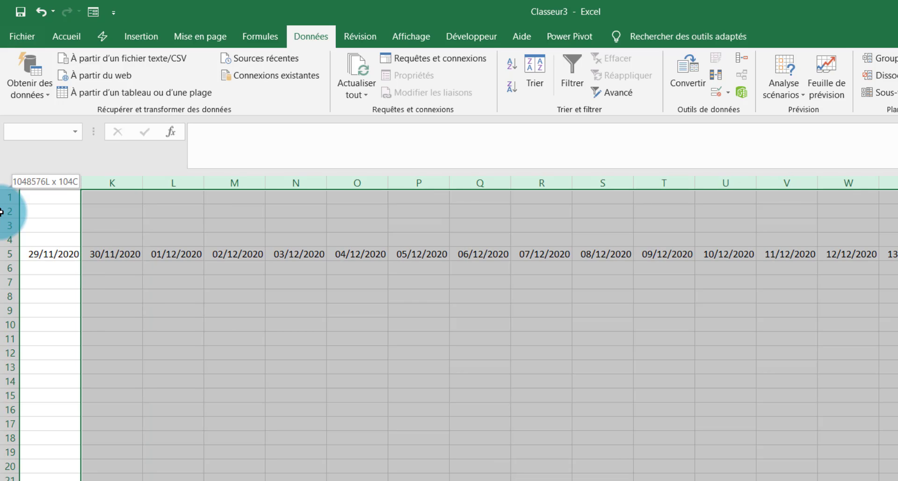
# Set the width of the date columns F through DJ to 2.
pyautogui.moveTo(2, 211); pyautogui.dragTo(347, 191)
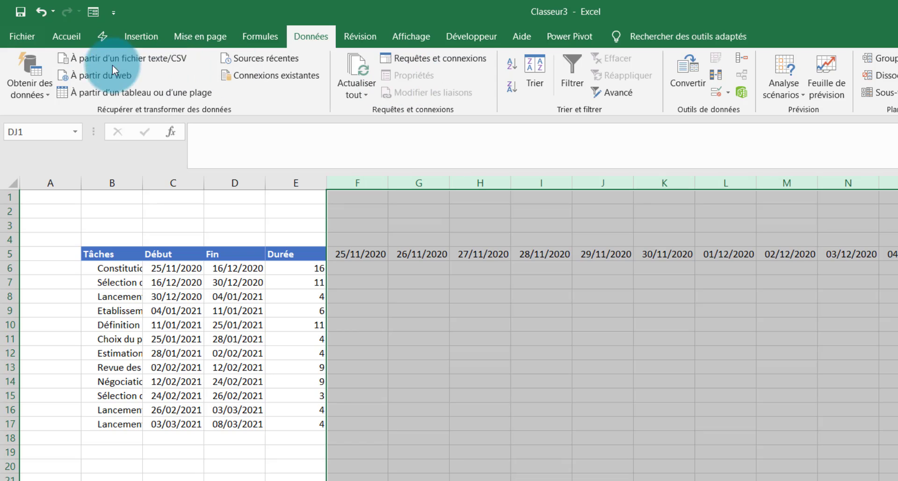
pyautogui.click(66, 41)
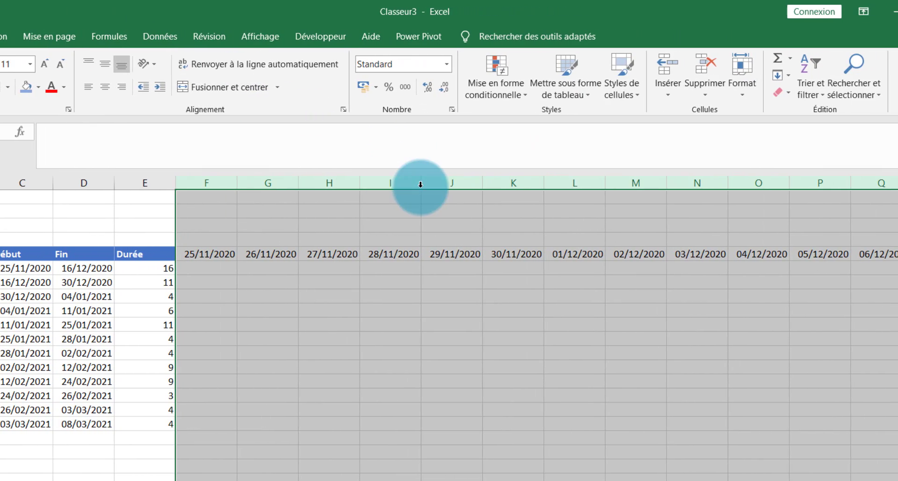
pyautogui.click(742, 89)
pyautogui.moveTo(776, 239)
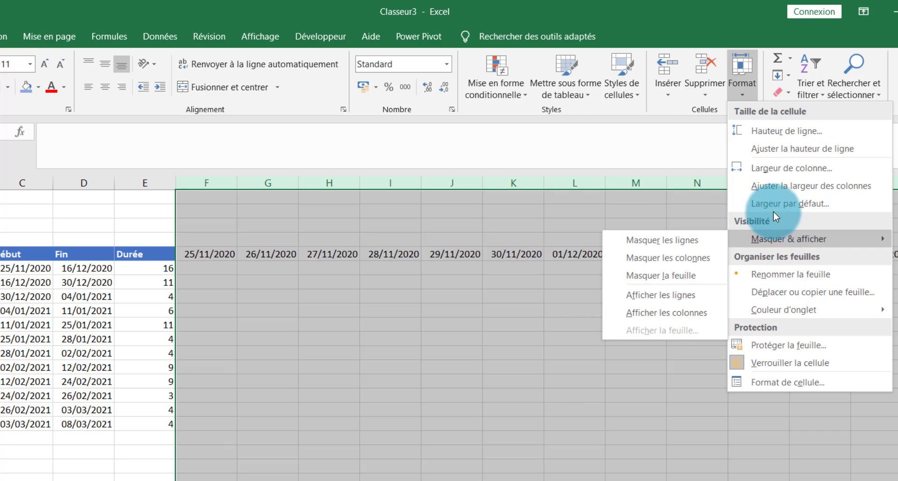
pyautogui.click(778, 172)
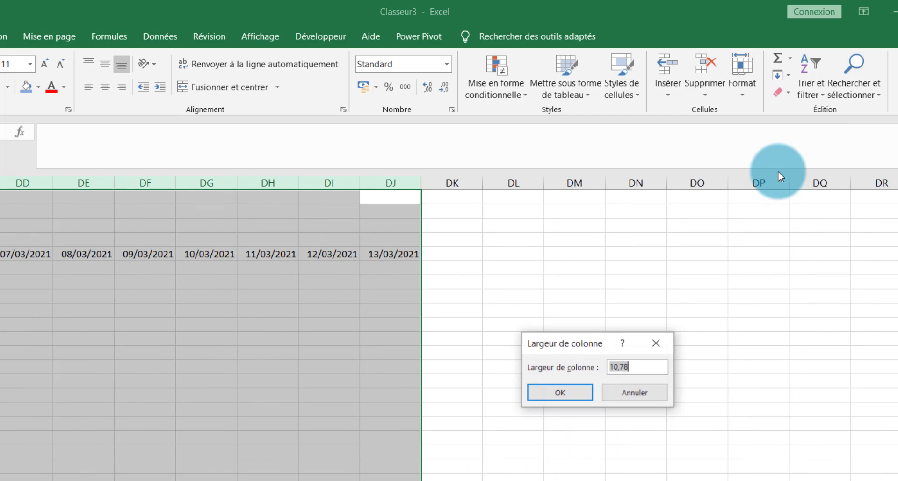
pyautogui.click(658, 343)
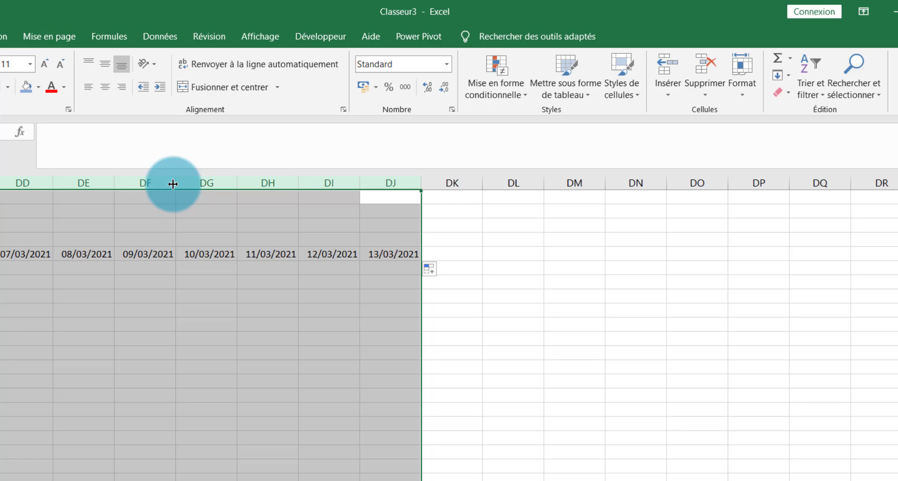
pyautogui.rightClick(173, 183)
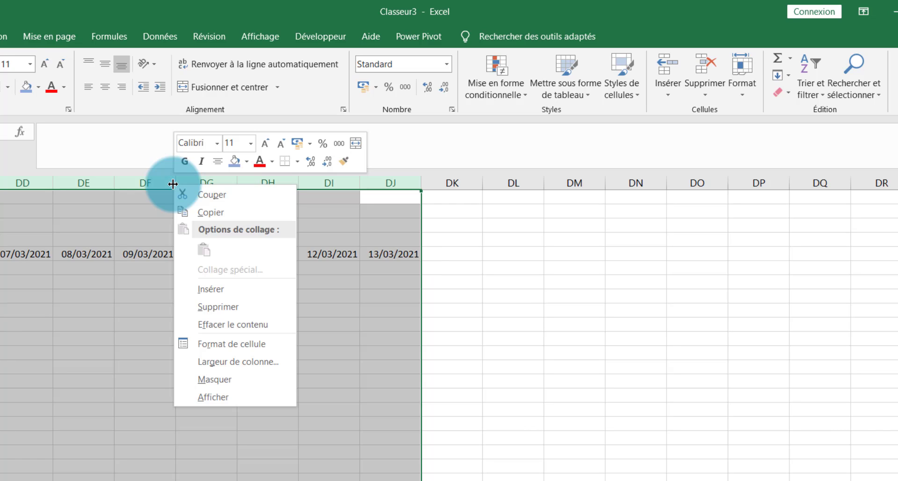
pyautogui.click(246, 363)
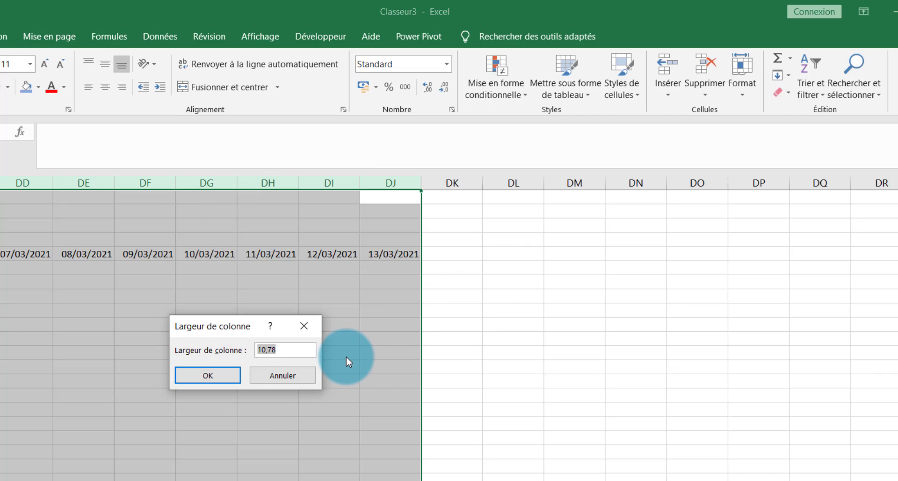
pyautogui.write('2')
pyautogui.click(209, 376)
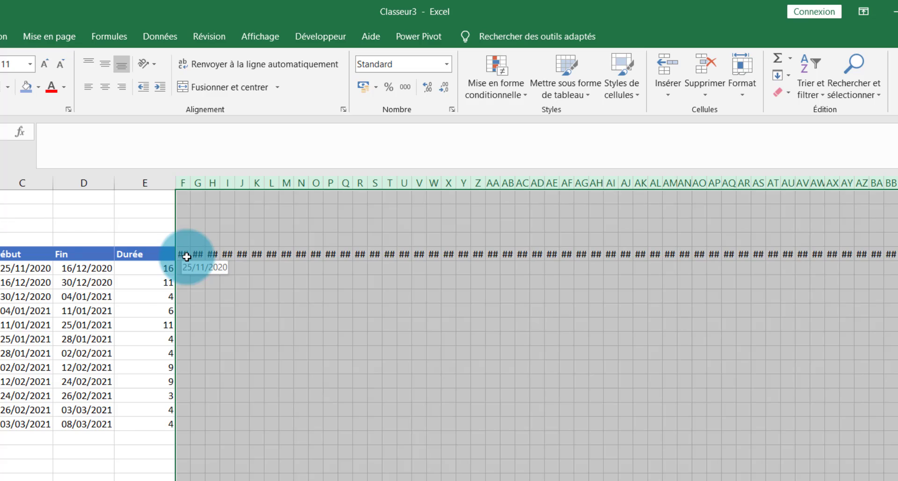
# Select the row 5 date headers from F5 onward and give them a light-blue fill.
pyautogui.click(186, 257)
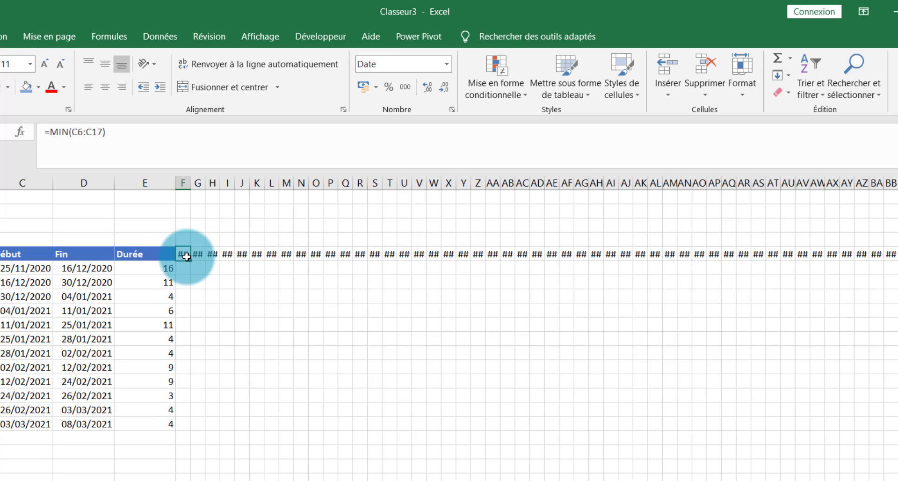
pyautogui.hotkey('ctrl', 'shift', 'Right')
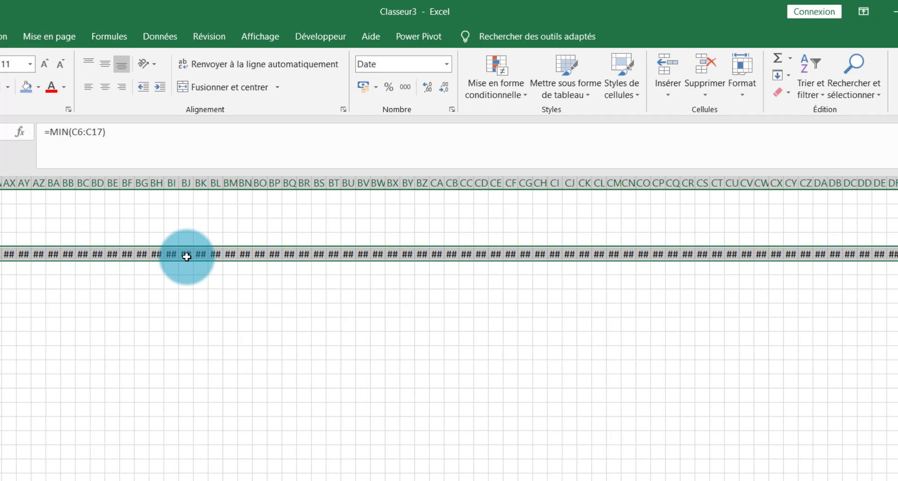
pyautogui.rightClick(186, 257)
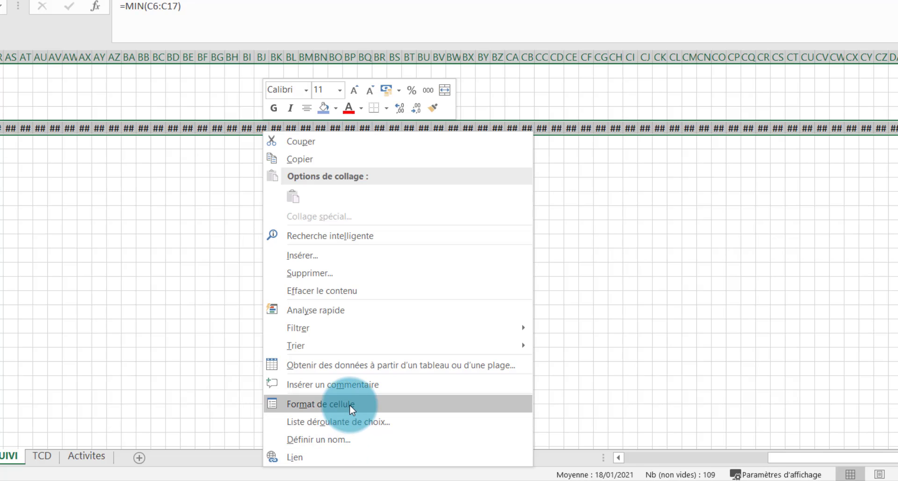
pyautogui.click(349, 405)
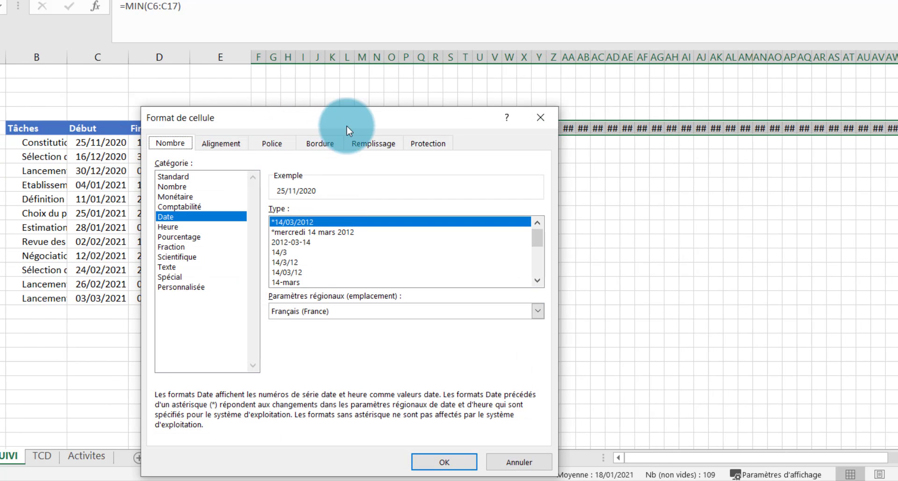
pyautogui.moveTo(348, 114); pyautogui.dragTo(334, 21)
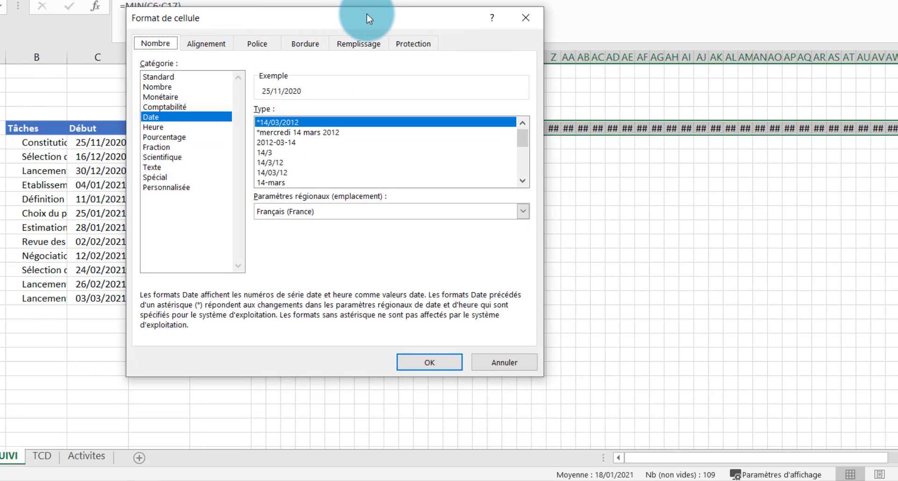
pyautogui.click(359, 43)
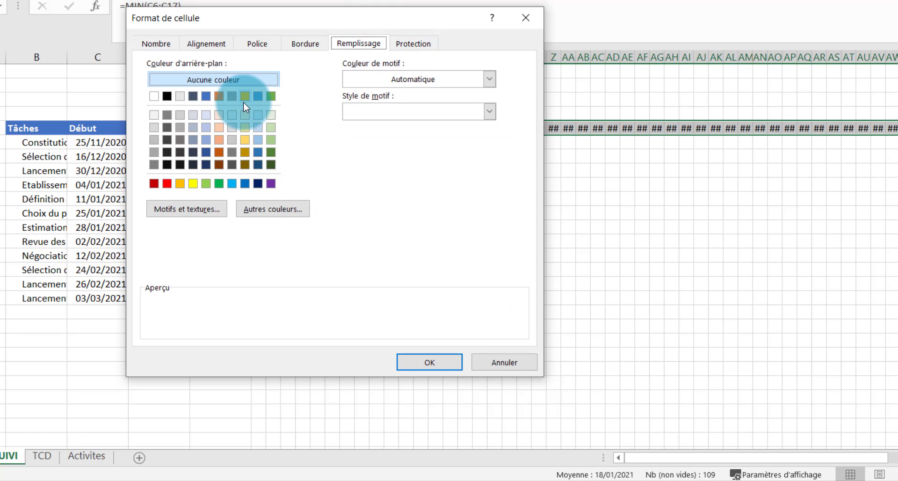
pyautogui.click(259, 142)
# Rotate the header text to 90° and apply the 14-mars day-month date format.
pyautogui.click(206, 43)
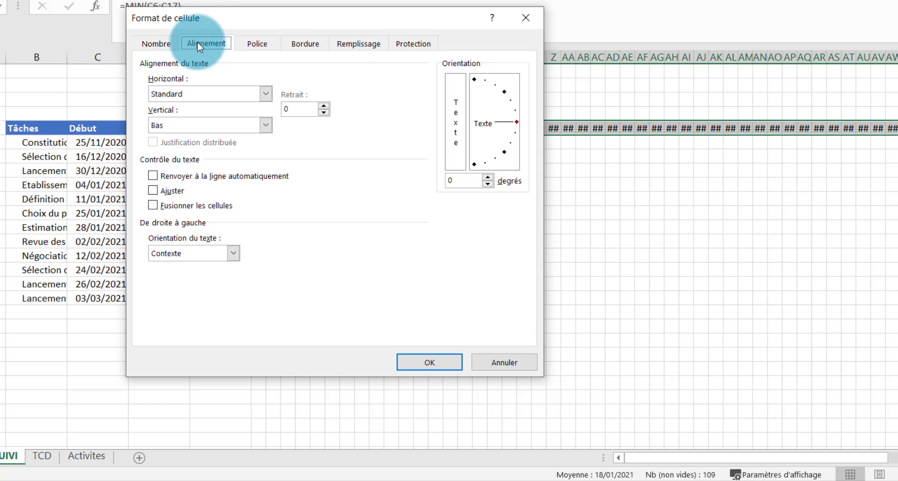
pyautogui.moveTo(515, 119); pyautogui.dragTo(474, 79)
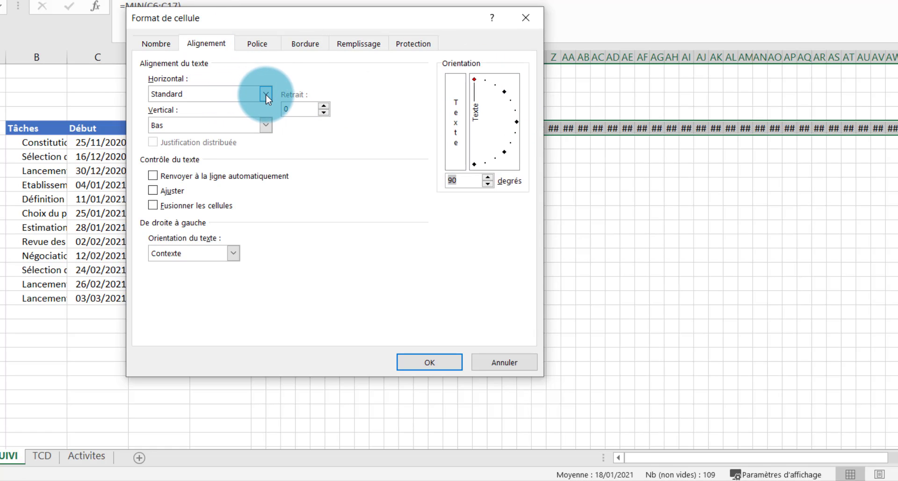
pyautogui.click(268, 128)
pyautogui.click(268, 128)
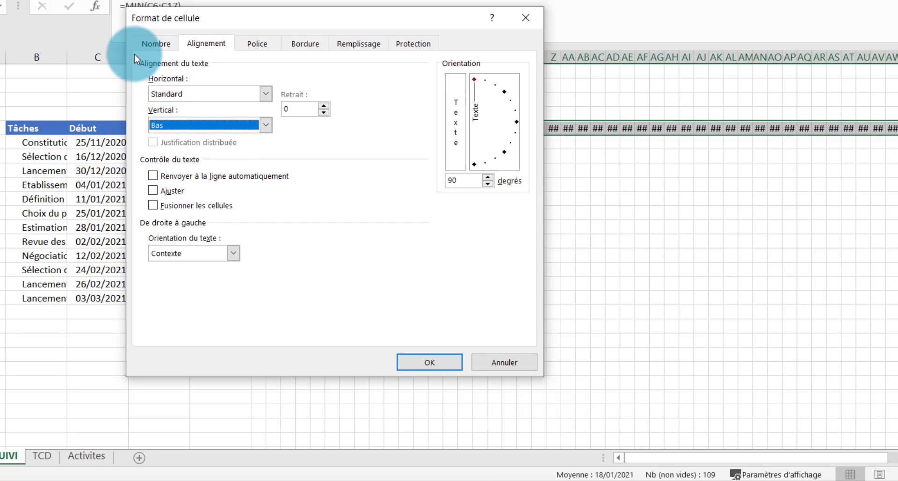
pyautogui.click(159, 42)
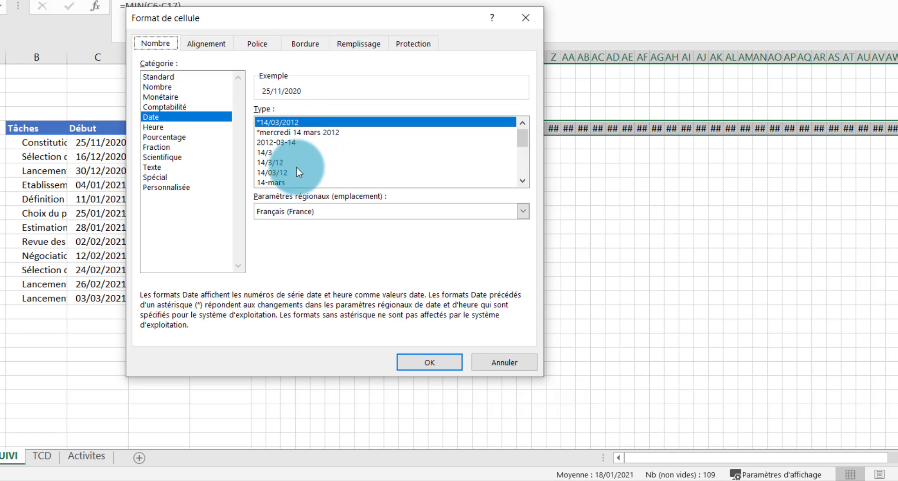
pyautogui.click(278, 183)
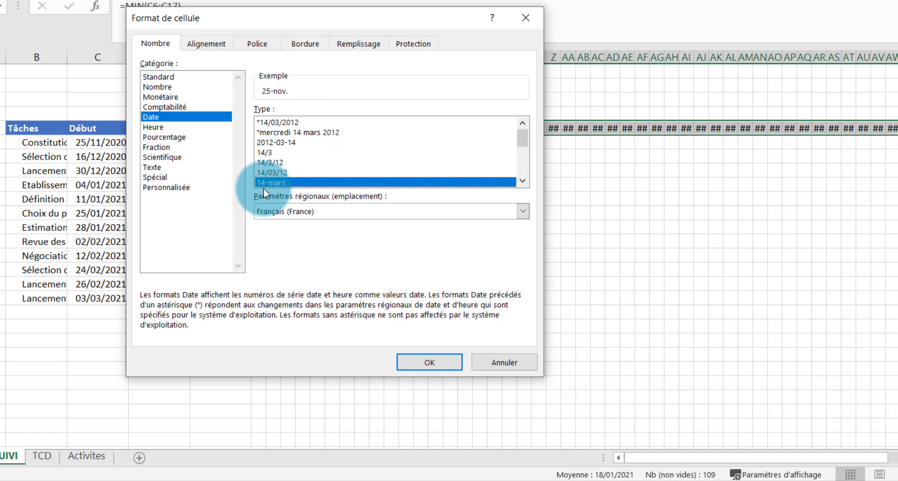
pyautogui.click(442, 364)
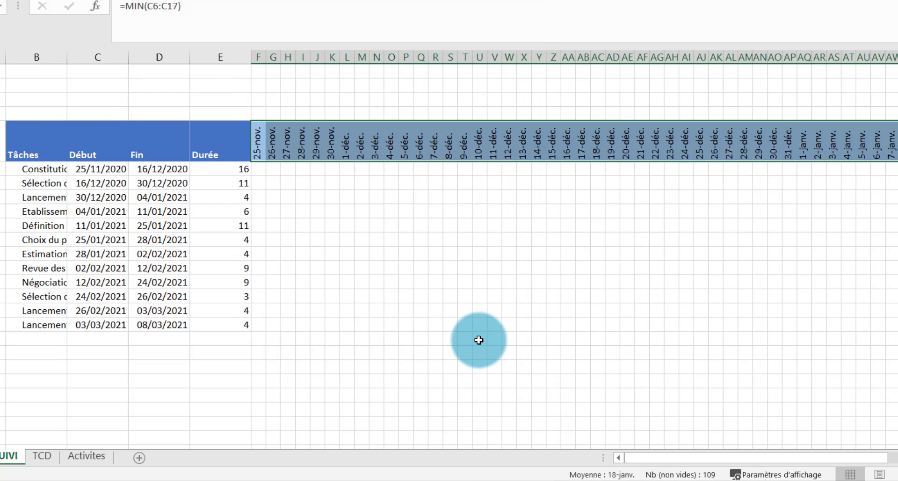
pyautogui.click(551, 240)
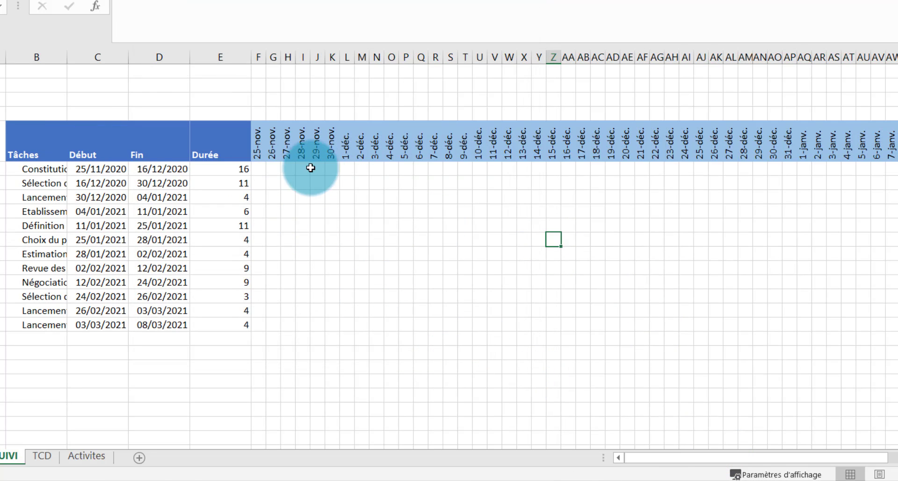
pyautogui.click(258, 142)
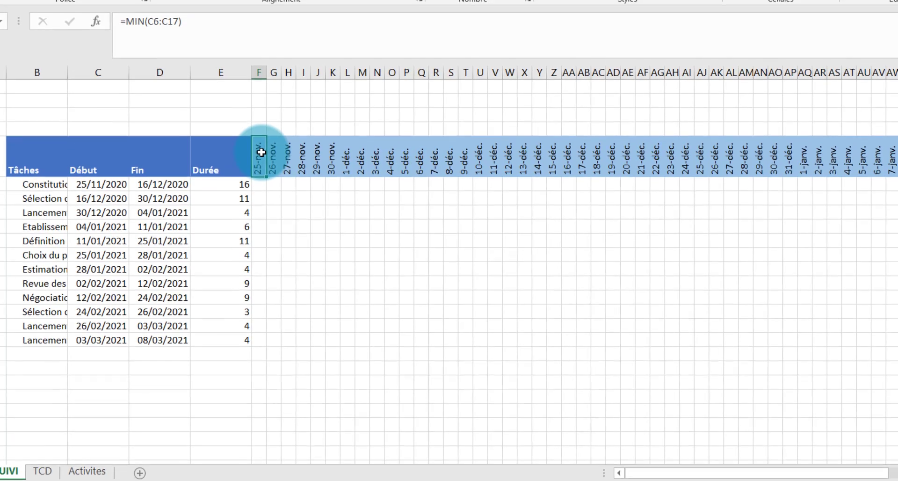
# Select the date grid from F5 to the last date column through row 17 and start a formula-type rule.
pyautogui.moveTo(261, 137); pyautogui.dragTo(282, 324)
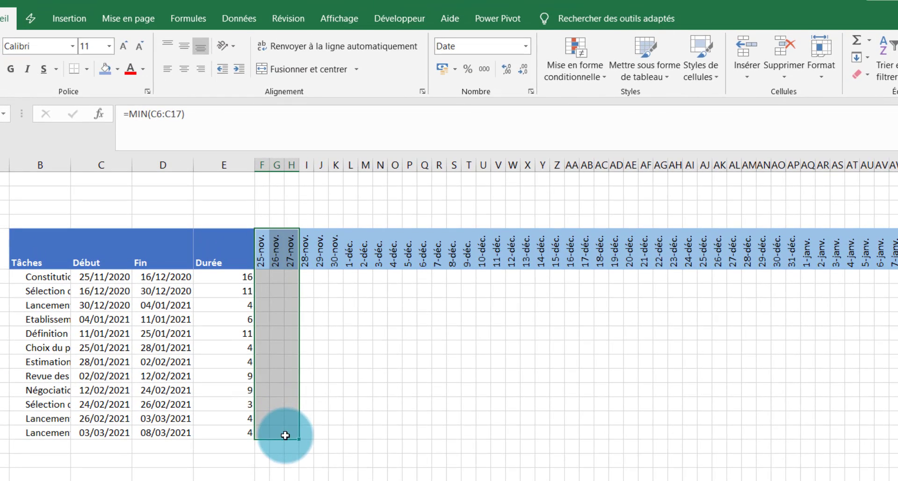
pyautogui.moveTo(285, 435); pyautogui.dragTo(896, 433)
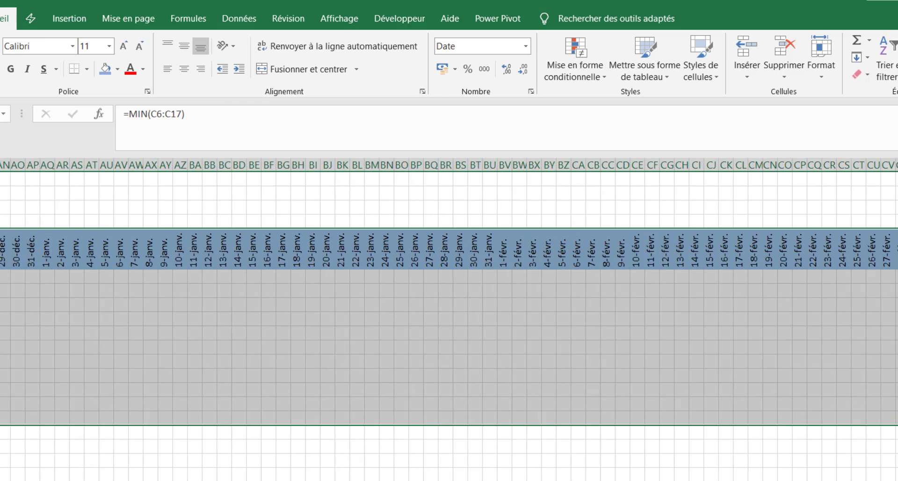
pyautogui.moveTo(896, 433)
pyautogui.mouseDown()
pyautogui.moveTo(827, 435)
pyautogui.moveTo(842, 435)
pyautogui.mouseUp()
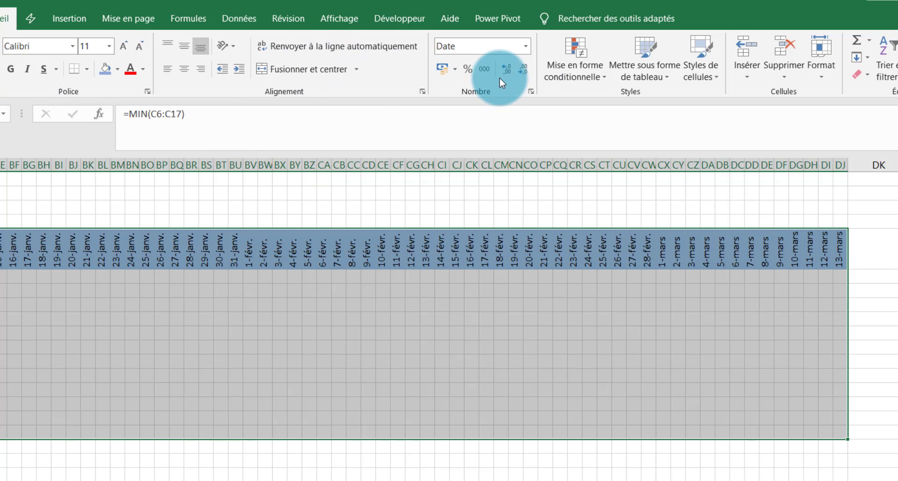
pyautogui.click(587, 72)
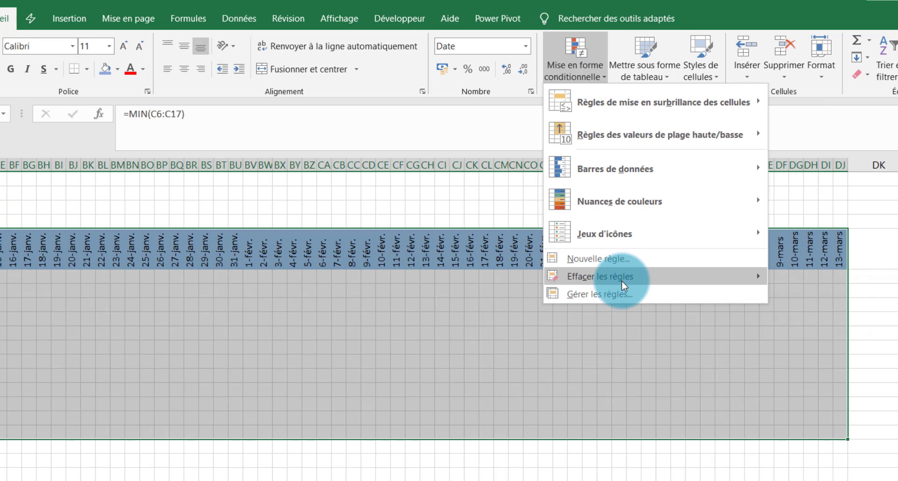
pyautogui.moveTo(622, 278)
pyautogui.click(624, 293)
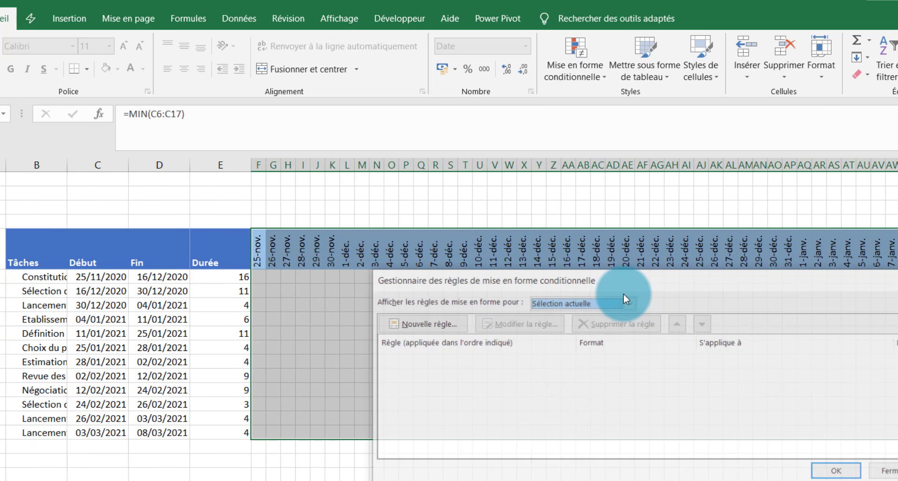
pyautogui.click(431, 322)
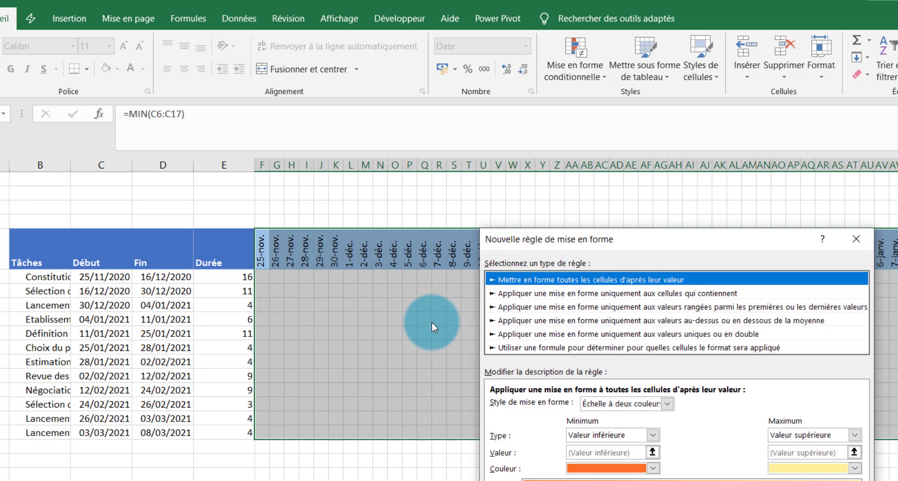
pyautogui.click(566, 348)
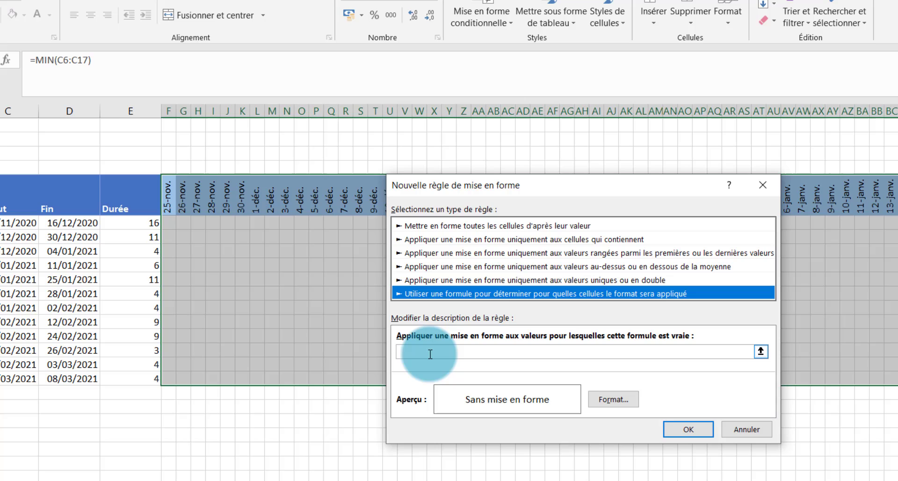
# Write the weekend test =OU(JOURSEM(F$5)=7;JOURSEM(F$5)=1) in the rule's formula box.
pyautogui.click(443, 362)
pyautogui.write('=')
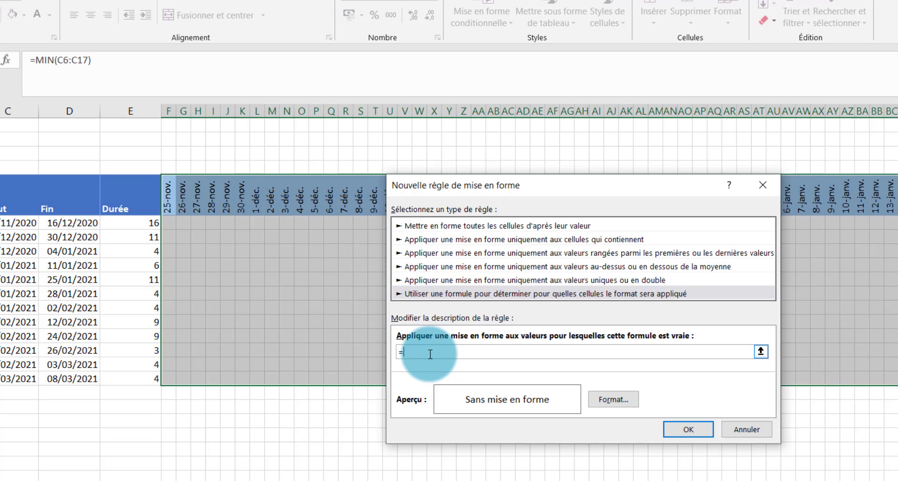
pyautogui.write('OUR')
pyautogui.write('SEM(')
pyautogui.click(171, 203)
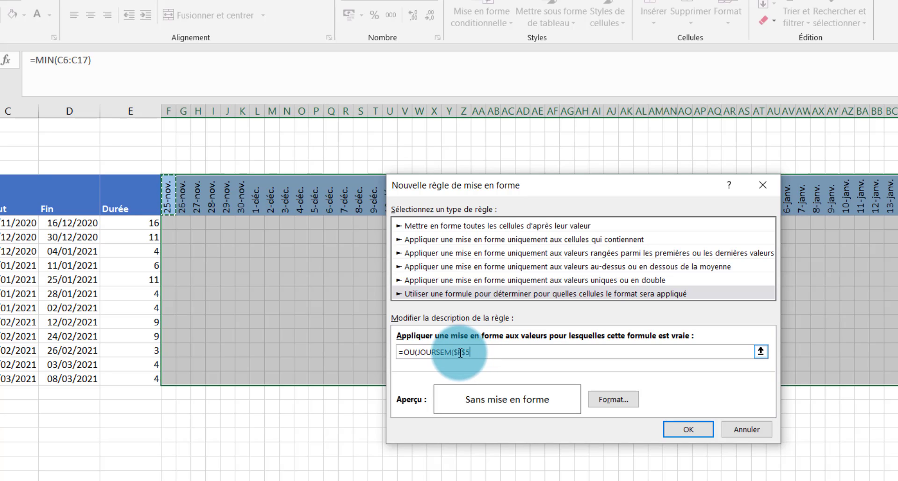
pyautogui.click(459, 353)
pyautogui.press('BackSpace')
pyautogui.write(')=7')
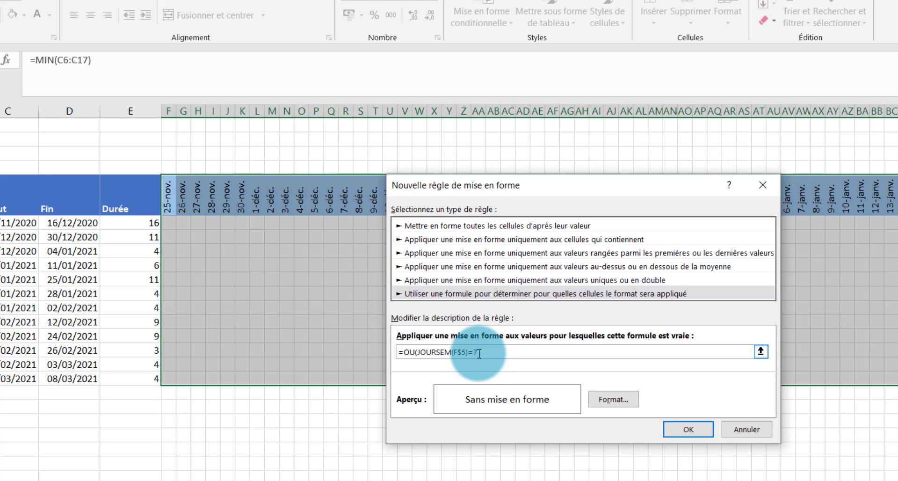
pyautogui.moveTo(488, 351); pyautogui.dragTo(418, 354)
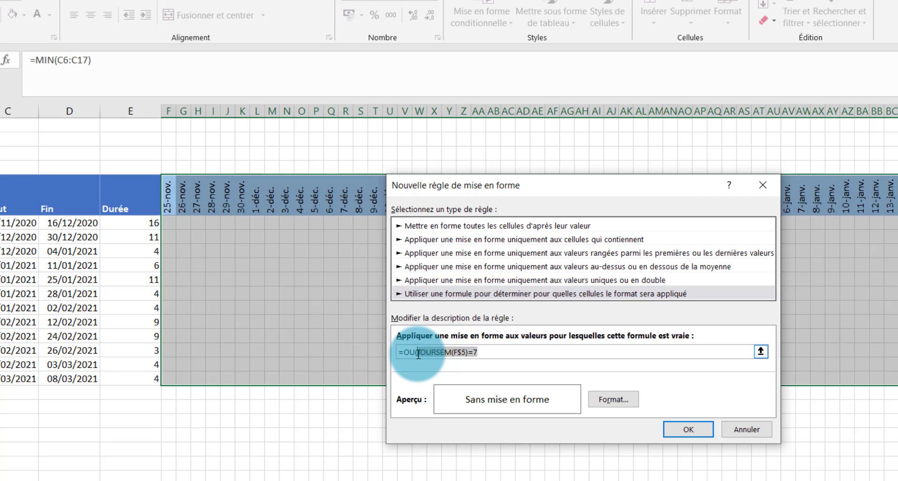
pyautogui.click(485, 352)
pyautogui.write(';')
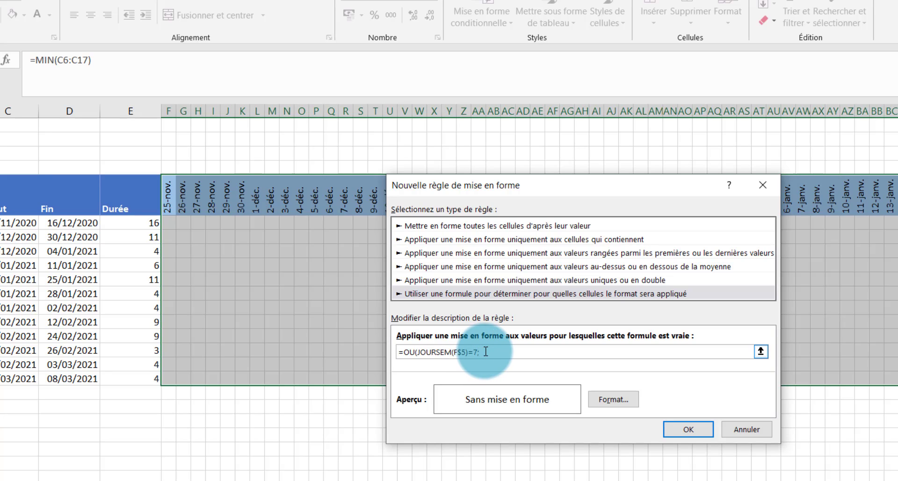
pyautogui.hotkey('ctrl', 'v')
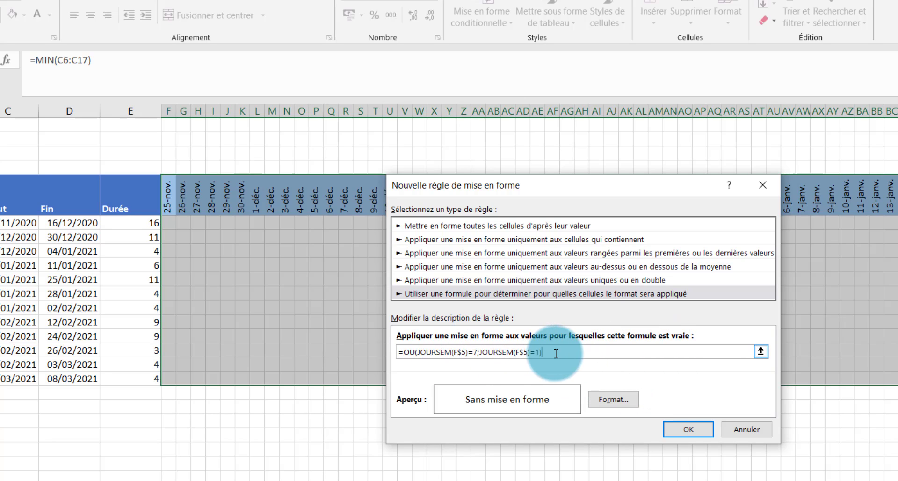
# Format weekend cells with a dotted light-grey pattern fill and left and right borders.
pyautogui.click(625, 403)
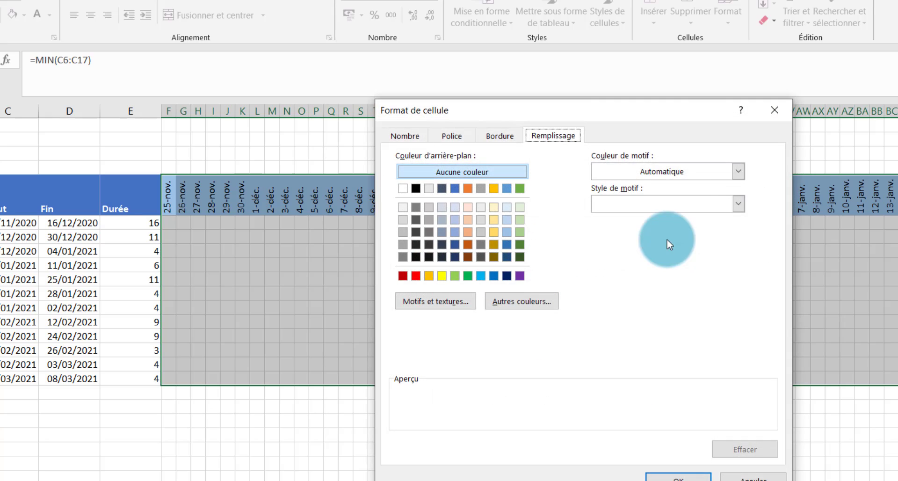
pyautogui.click(738, 203)
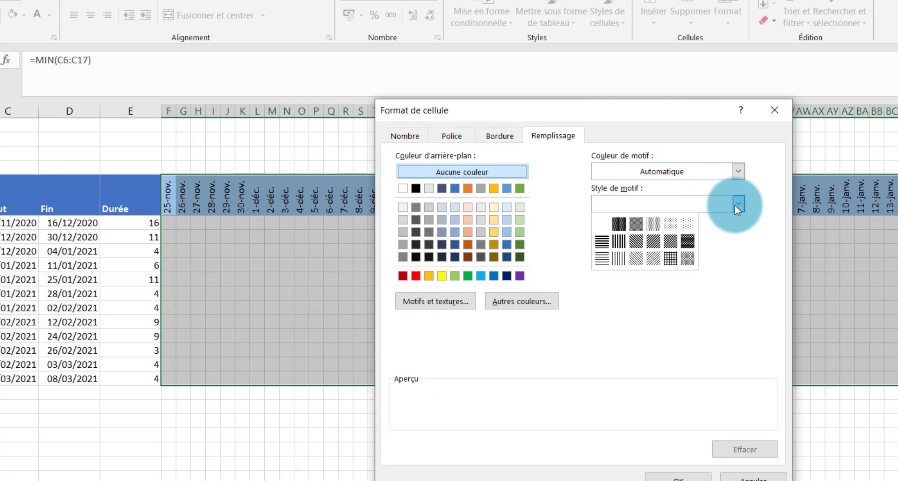
pyautogui.click(687, 227)
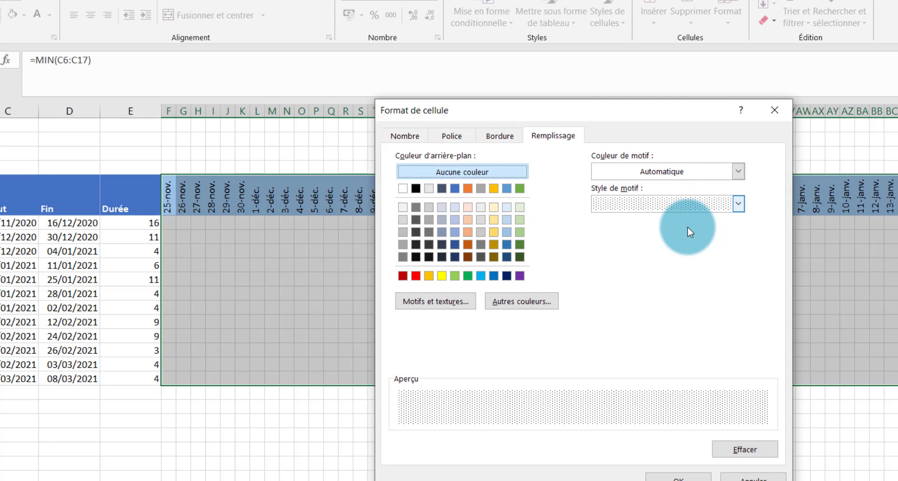
pyautogui.click(428, 218)
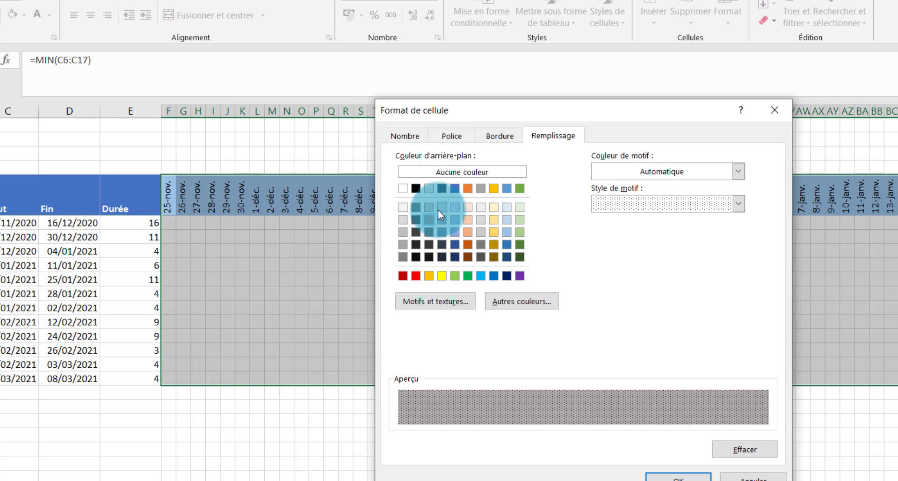
pyautogui.click(404, 220)
pyautogui.click(404, 232)
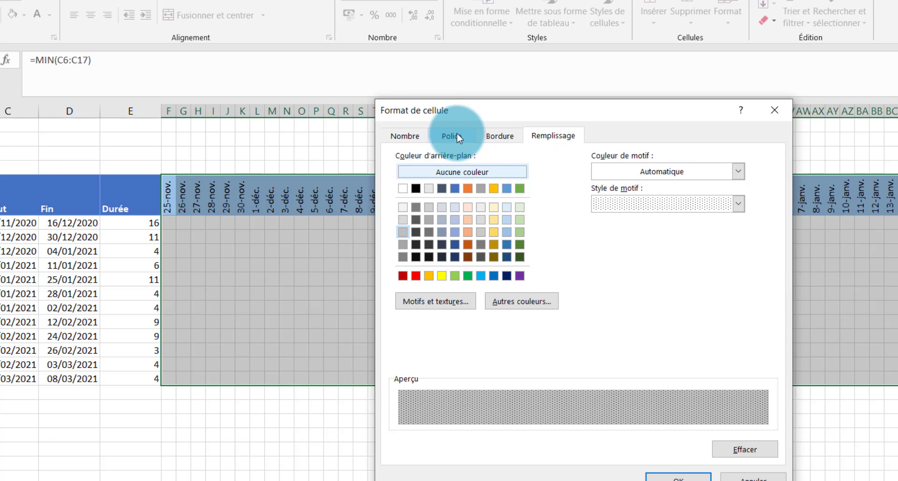
pyautogui.click(502, 133)
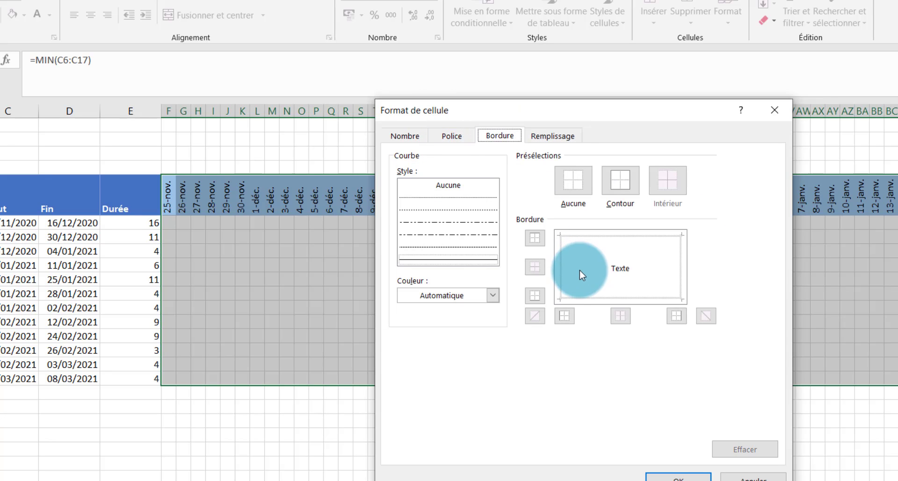
pyautogui.click(565, 316)
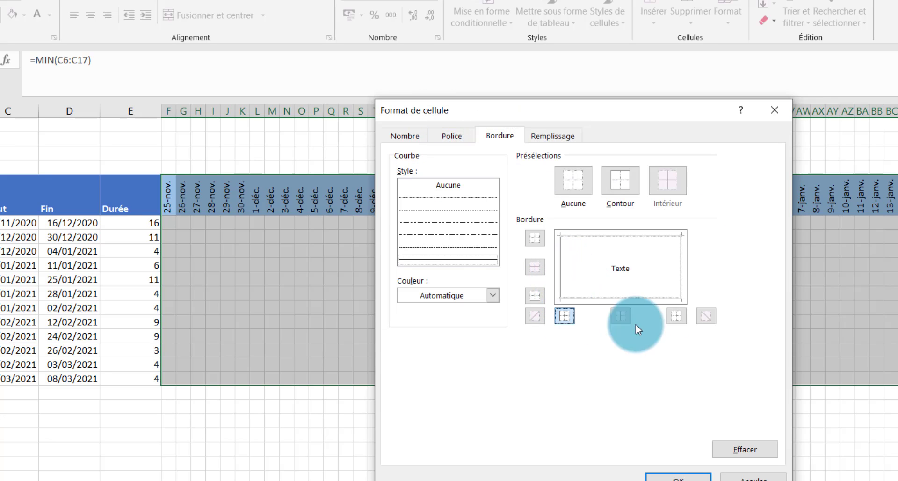
pyautogui.click(678, 317)
pyautogui.click(678, 477)
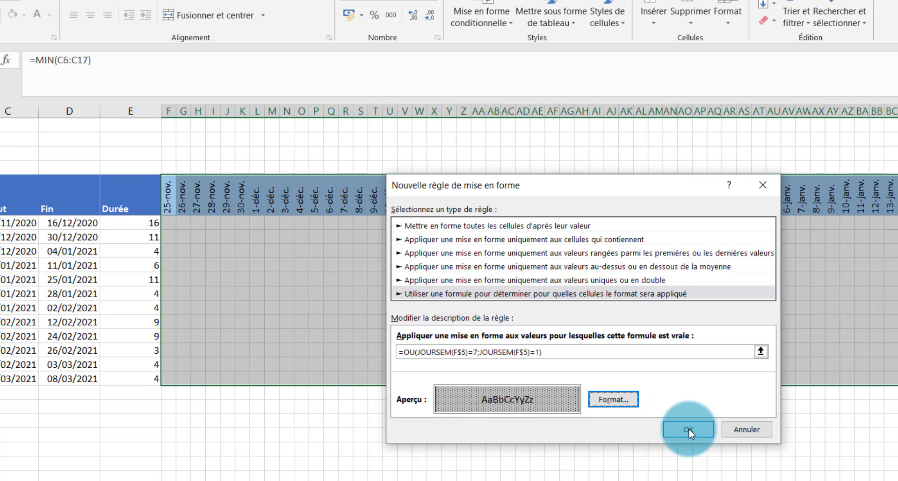
# Save and apply the weekend rule, checking the dotted grey shading on =$F$5:$DJ$17.
pyautogui.click(688, 428)
pyautogui.click(859, 418)
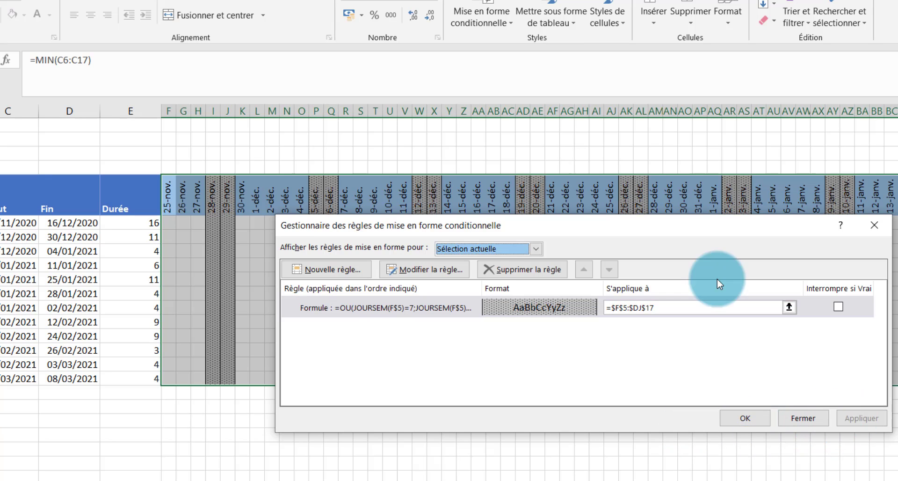
pyautogui.moveTo(638, 224); pyautogui.dragTo(437, 363)
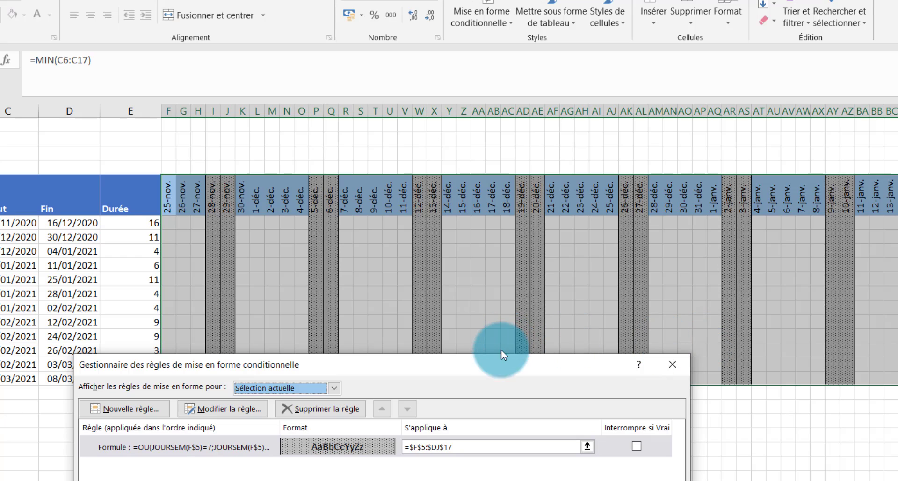
pyautogui.moveTo(492, 367)
pyautogui.mouseDown()
pyautogui.moveTo(687, 105)
pyautogui.moveTo(664, 175)
pyautogui.mouseUp()
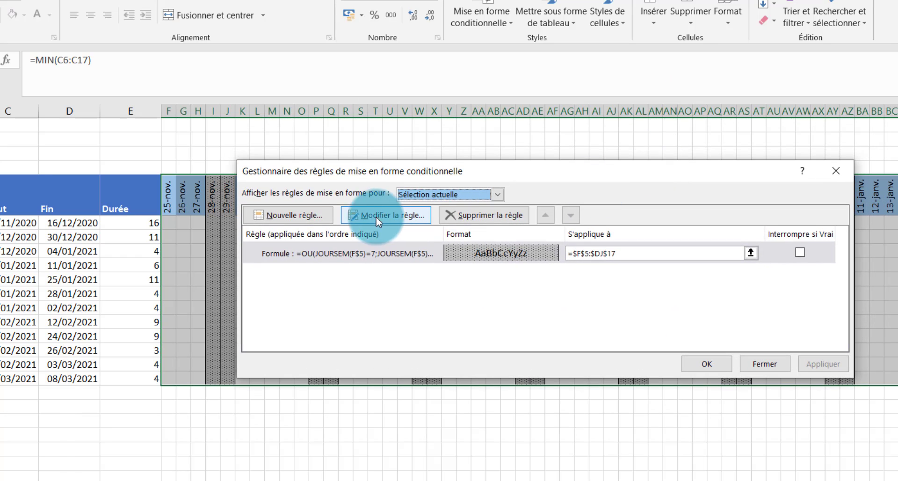
# Start a new formula rule and enter =F$5=AUJOURDHUI() with a relative column reference.
pyautogui.click(313, 218)
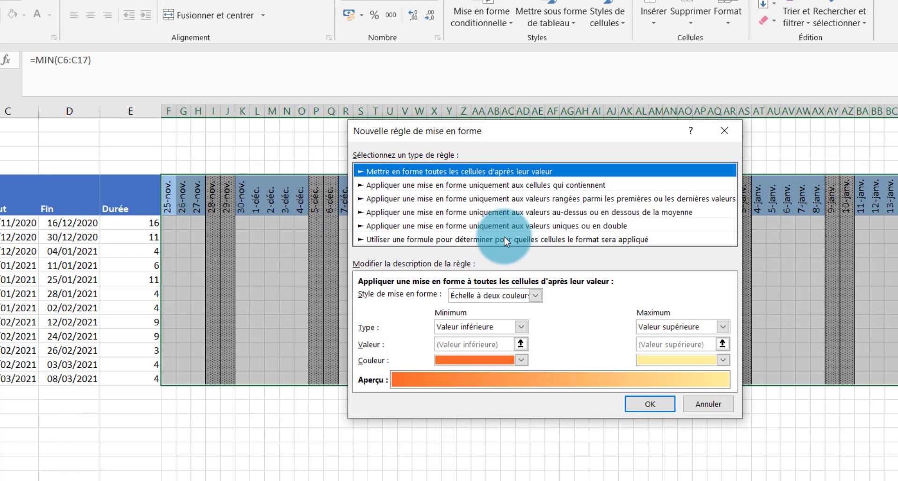
pyautogui.click(512, 239)
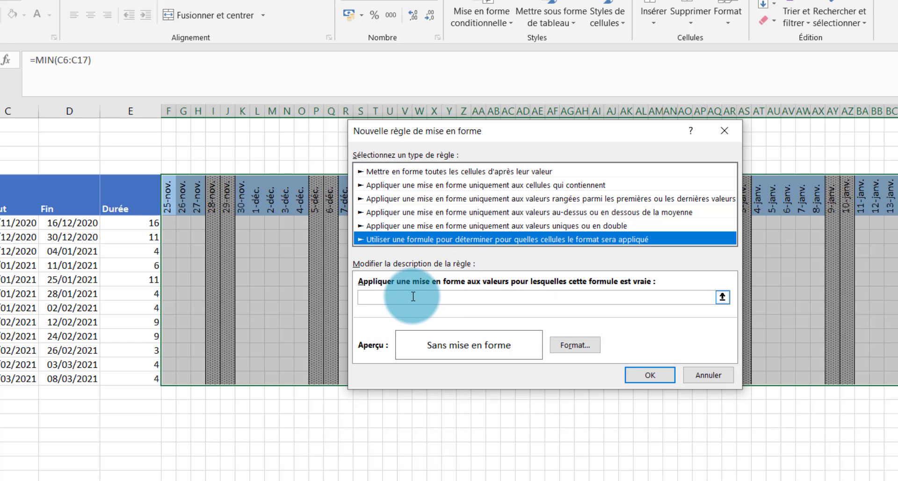
pyautogui.click(413, 296)
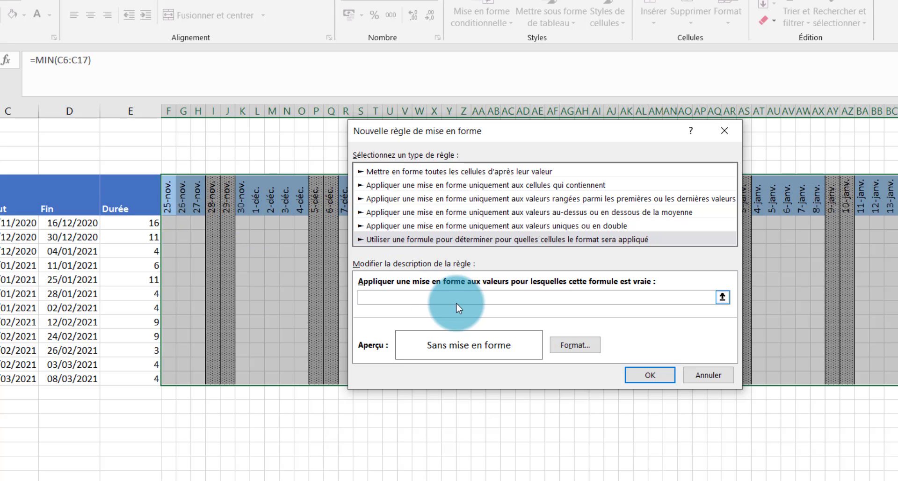
pyautogui.write('=')
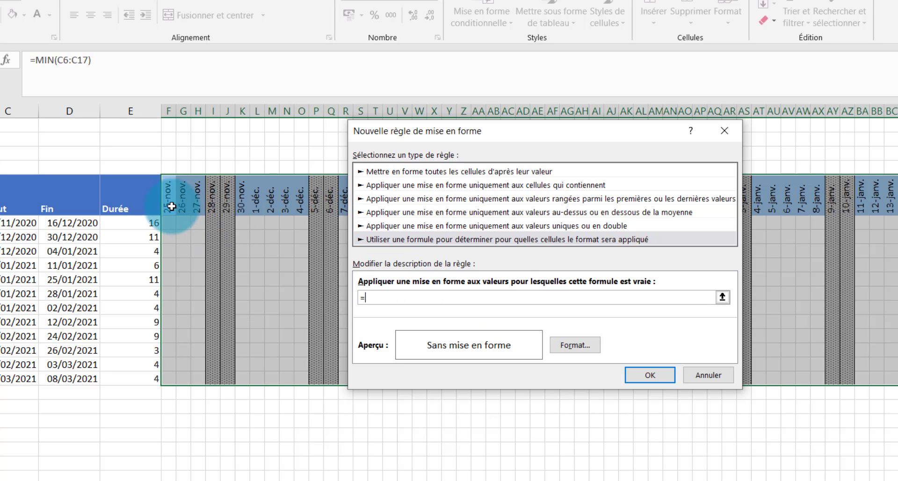
pyautogui.click(171, 206)
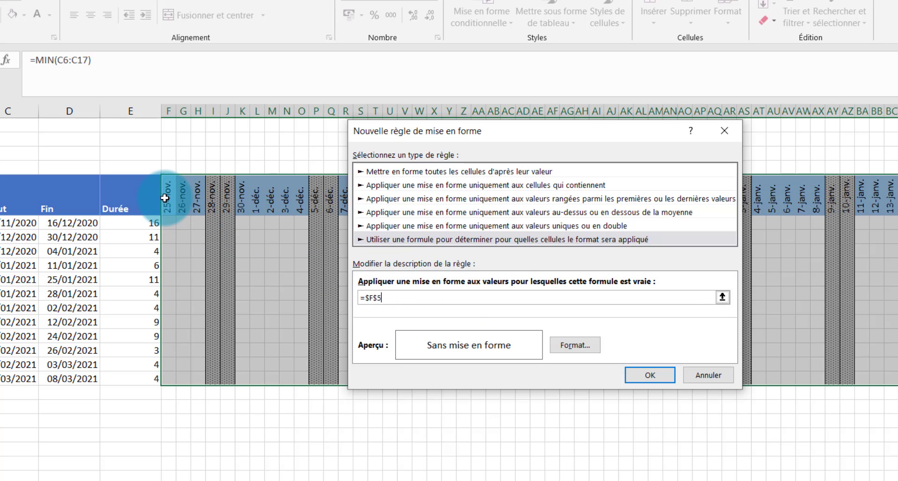
pyautogui.click(368, 298)
pyautogui.press('BackSpace')
pyautogui.write('=')
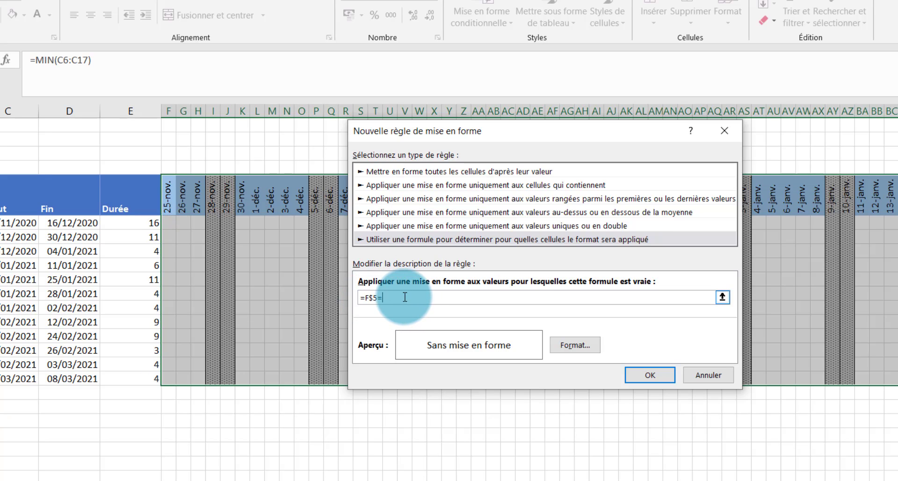
pyautogui.write('AUJ')
pyautogui.write('OUR')
pyautogui.write('DHUI(')
# Format today's rule with left and right borders and a pale yellow fill, then save it.
pyautogui.click(580, 347)
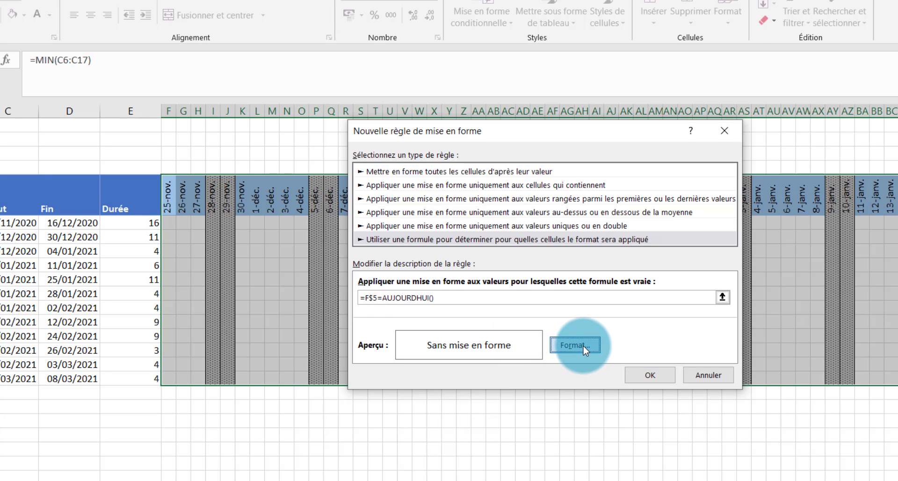
pyautogui.click(527, 262)
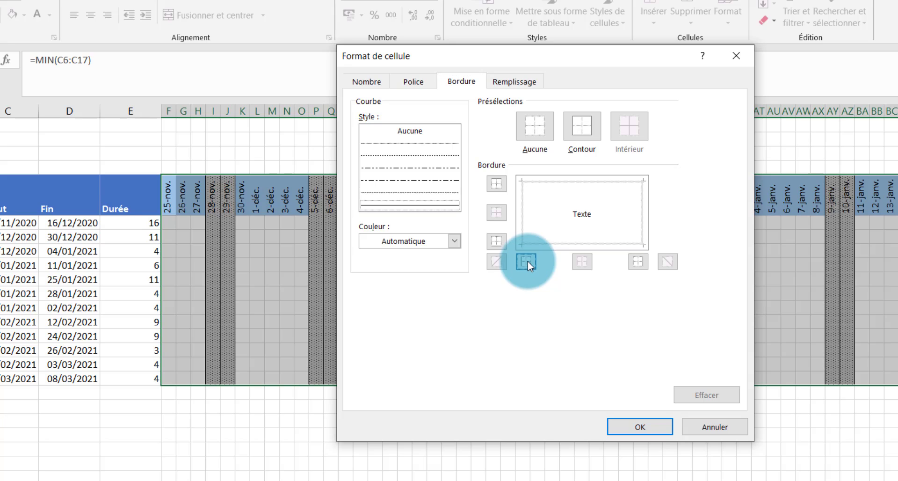
pyautogui.click(638, 262)
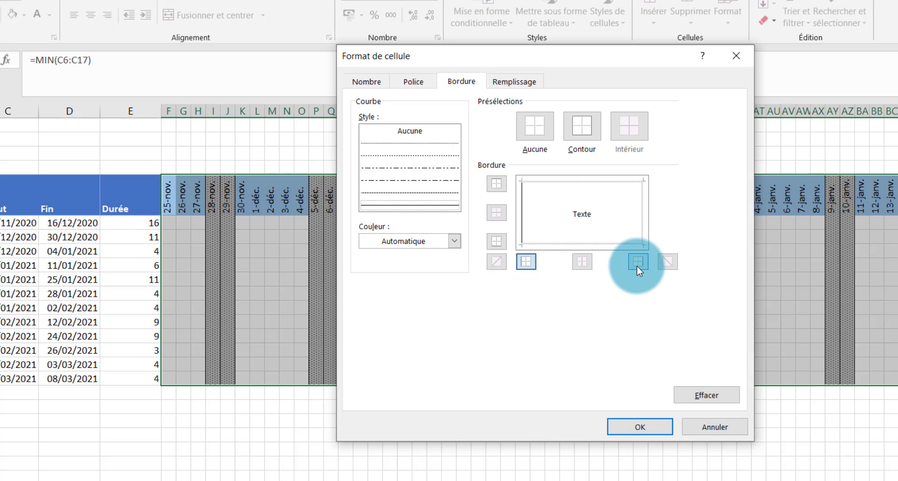
pyautogui.click(511, 83)
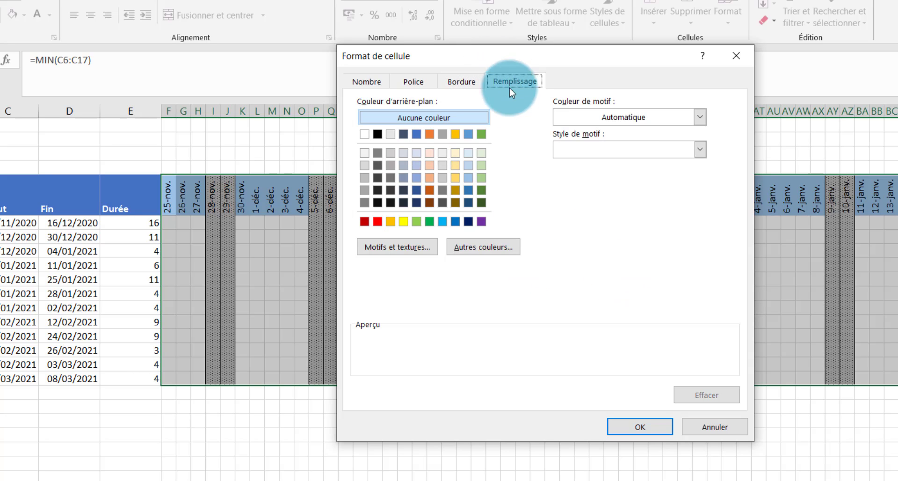
pyautogui.click(456, 166)
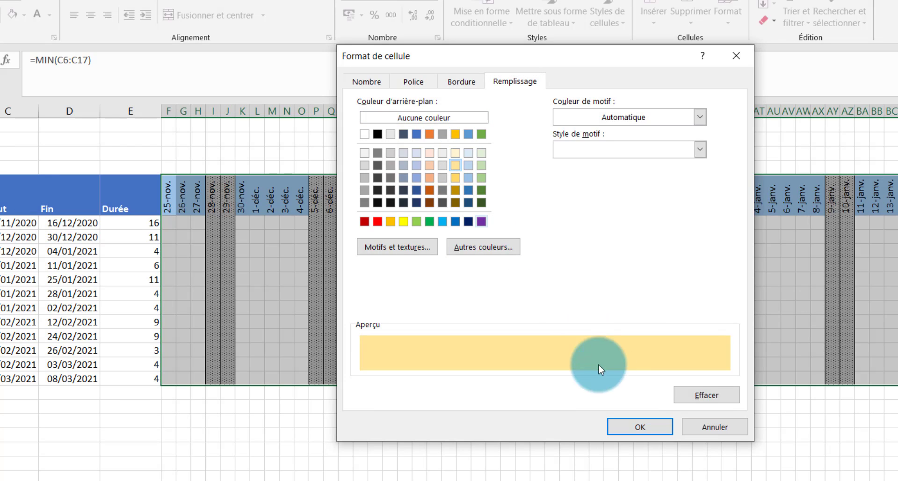
pyautogui.click(636, 427)
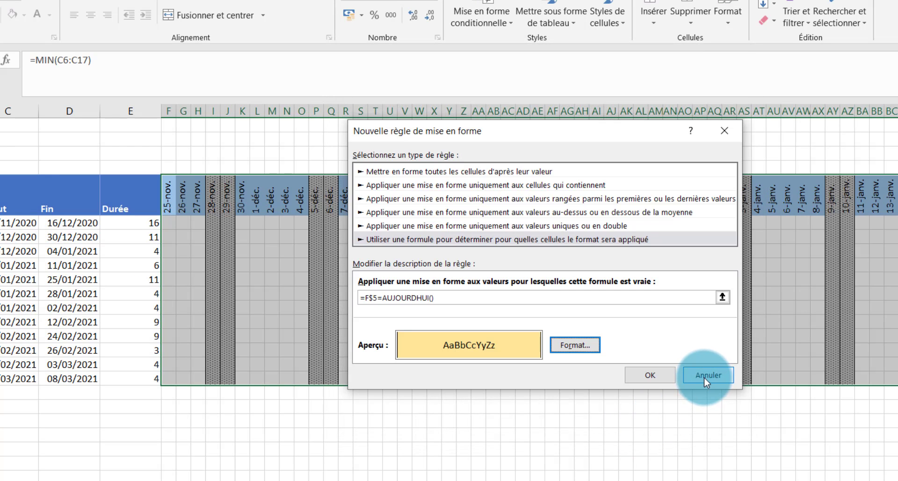
pyautogui.click(655, 376)
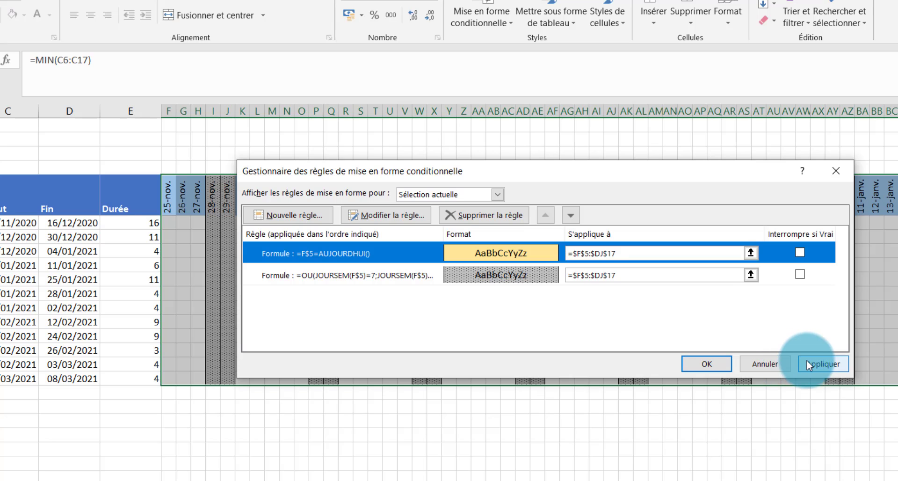
# Apply the today rule, check the yellow 1-déc. column on the chart, and close the manager.
pyautogui.click(807, 364)
pyautogui.moveTo(556, 177); pyautogui.dragTo(509, 450)
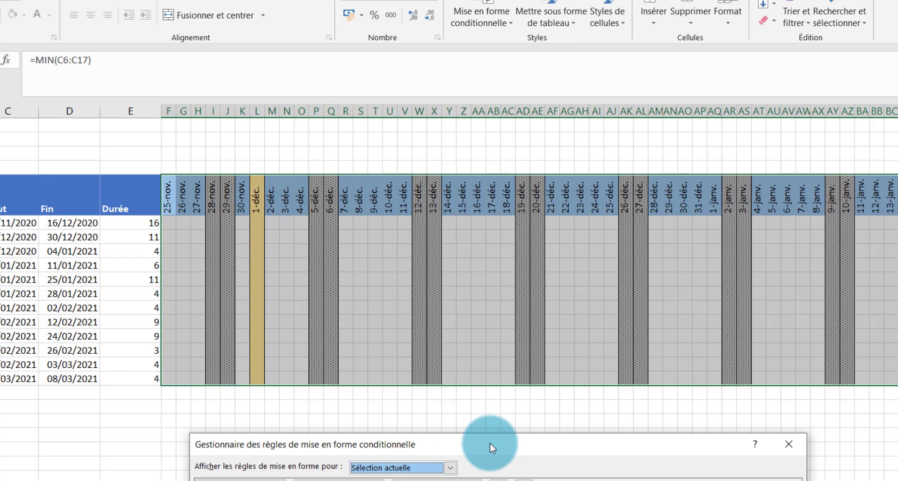
pyautogui.moveTo(490, 442); pyautogui.dragTo(656, 209)
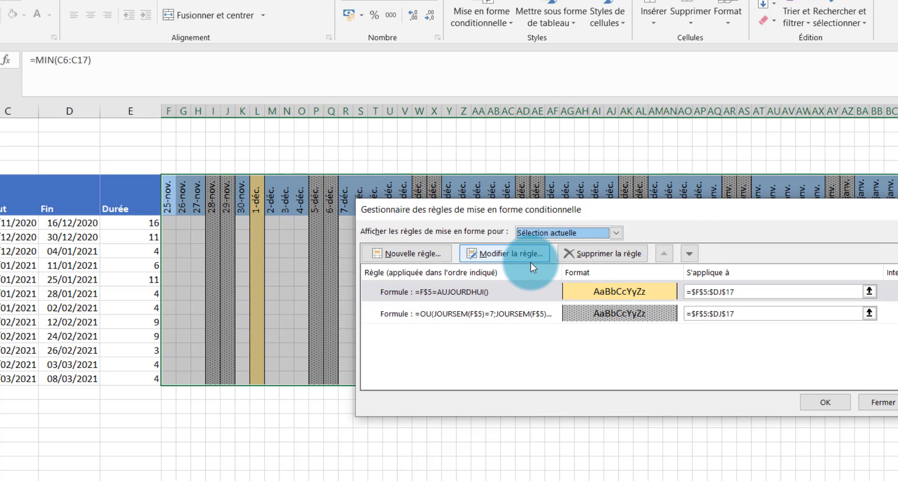
pyautogui.moveTo(845, 214)
pyautogui.mouseDown()
pyautogui.moveTo(616, 285)
pyautogui.moveTo(626, 273)
pyautogui.mouseUp()
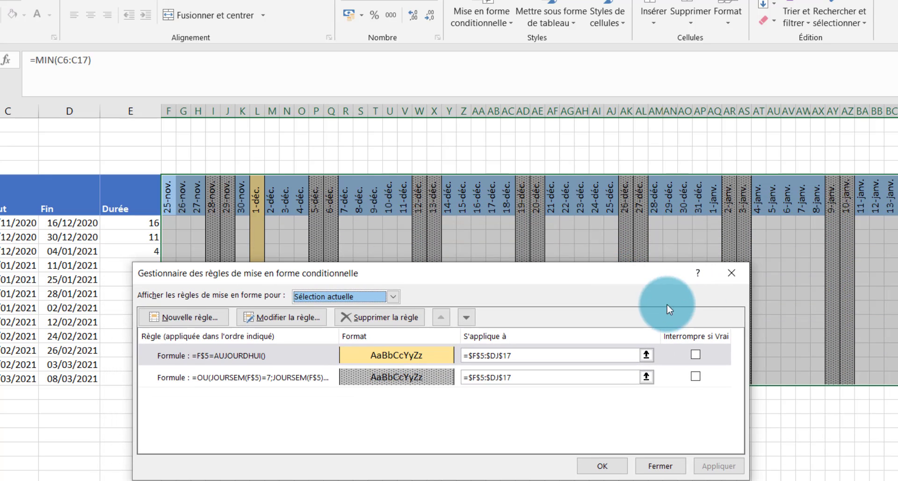
pyautogui.click(602, 465)
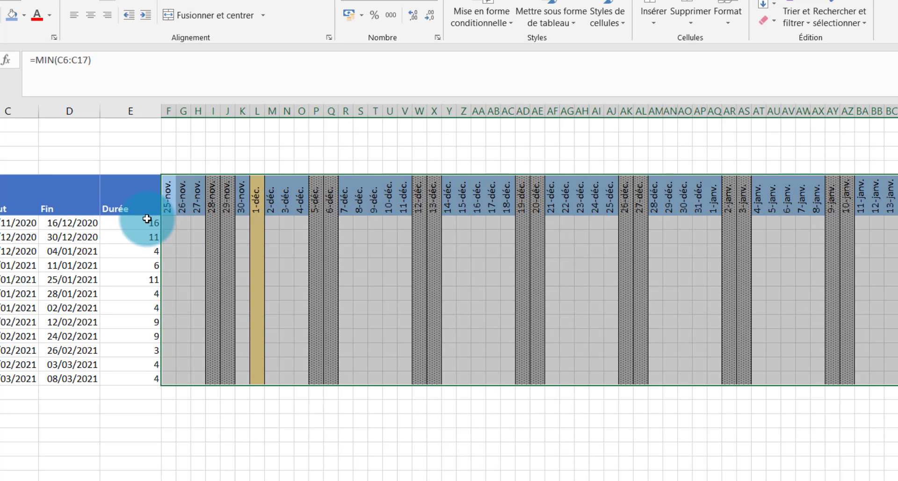
pyautogui.click(174, 222)
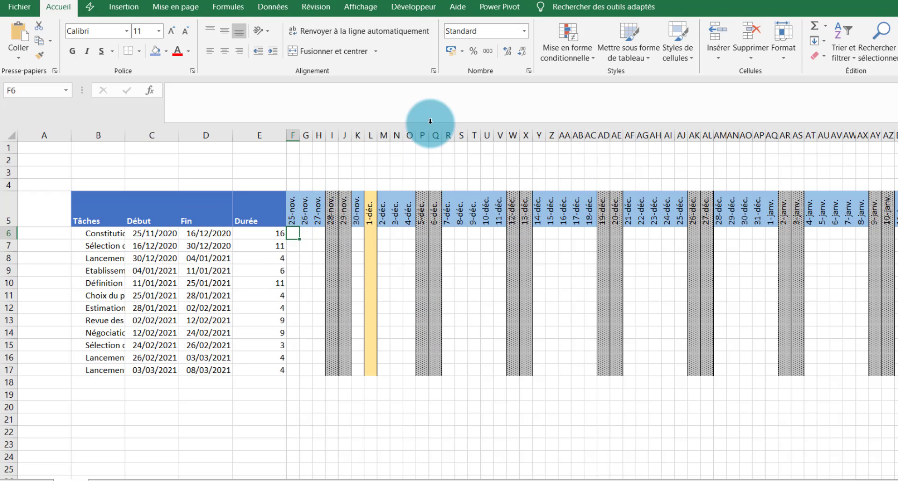
pyautogui.click(150, 420)
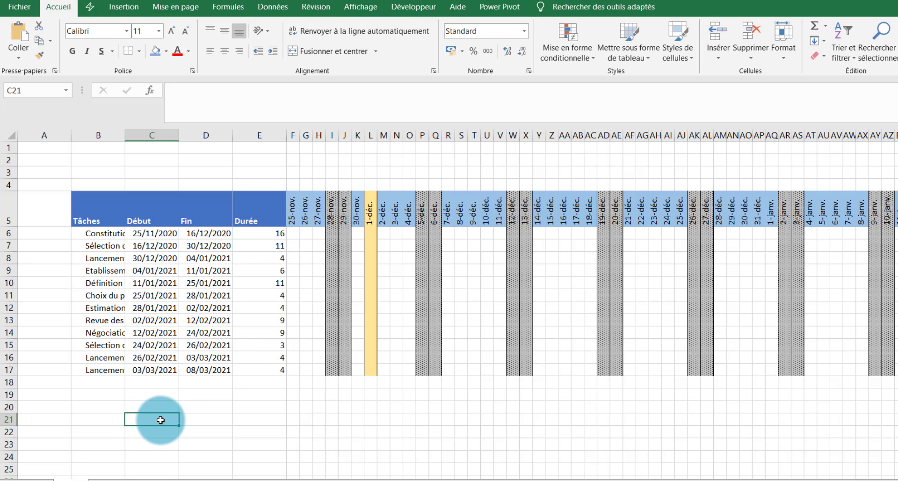
pyautogui.write('=M')
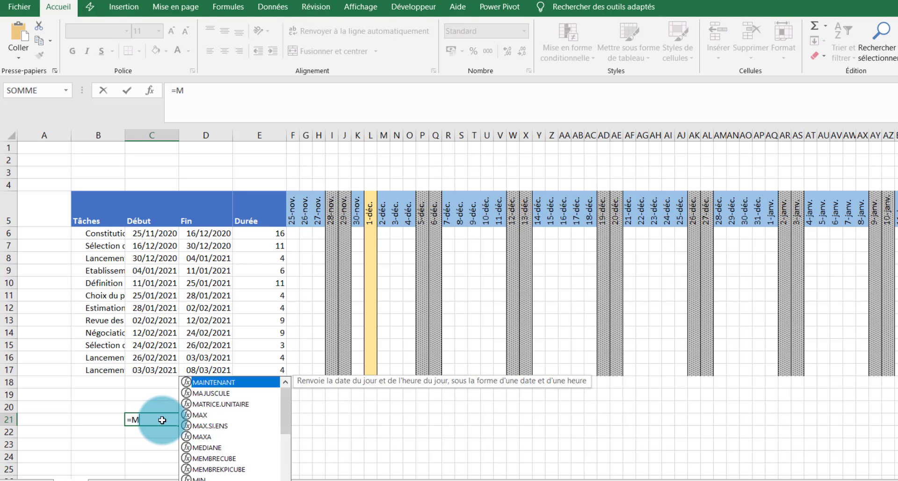
pyautogui.write('E')
pyautogui.doubleClick(170, 435)
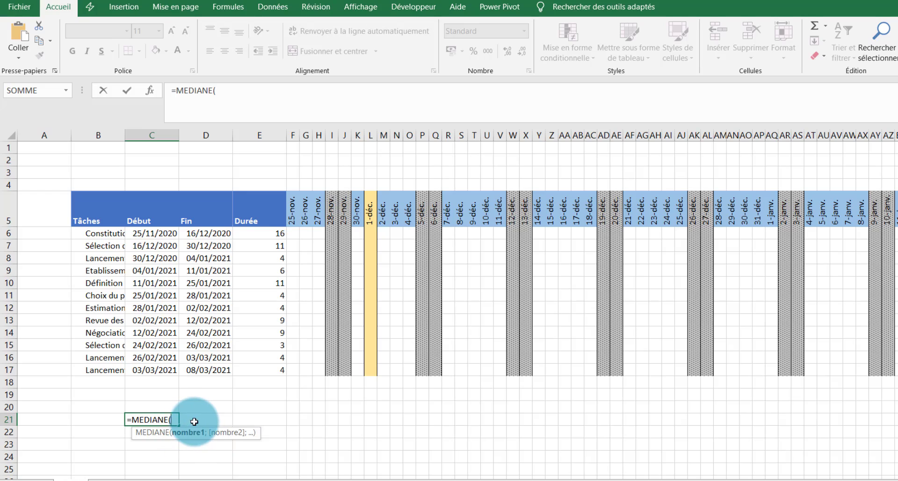
pyautogui.press('BackSpace')
pyautogui.press('BackSpace')
pyautogui.press('BackSpace')
pyautogui.press('BackSpace')
pyautogui.press('BackSpace')
pyautogui.press('BackSpace')
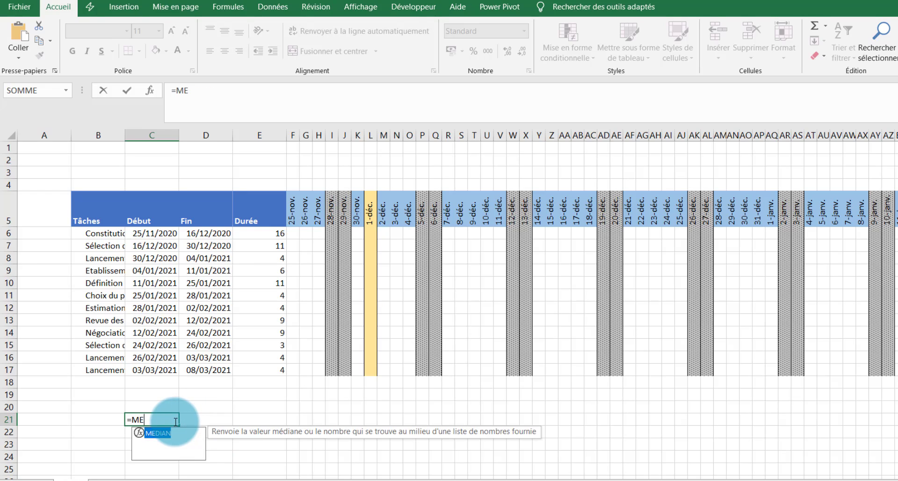
pyautogui.press('BackSpace')
pyautogui.press('BackSpace')
pyautogui.press('BackSpace')
pyautogui.press('Escape')
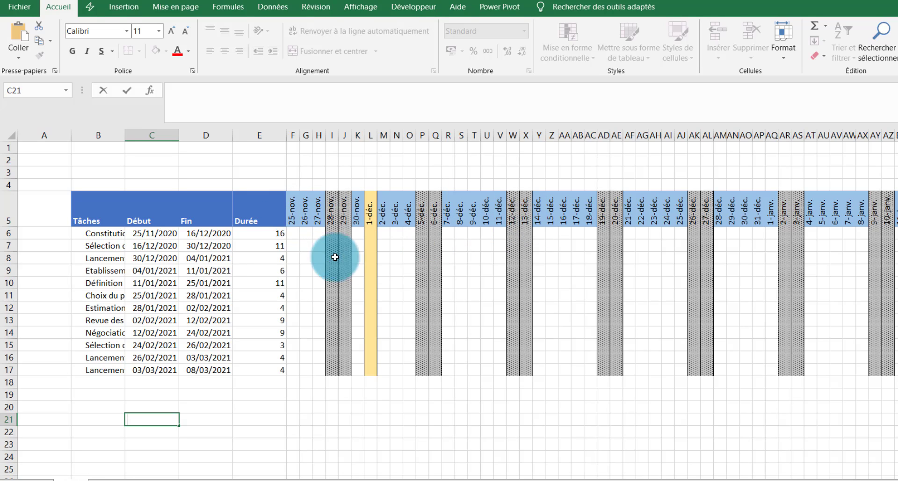
# Select the timeline cells F6:DJ17 under the dates.
pyautogui.click(293, 234)
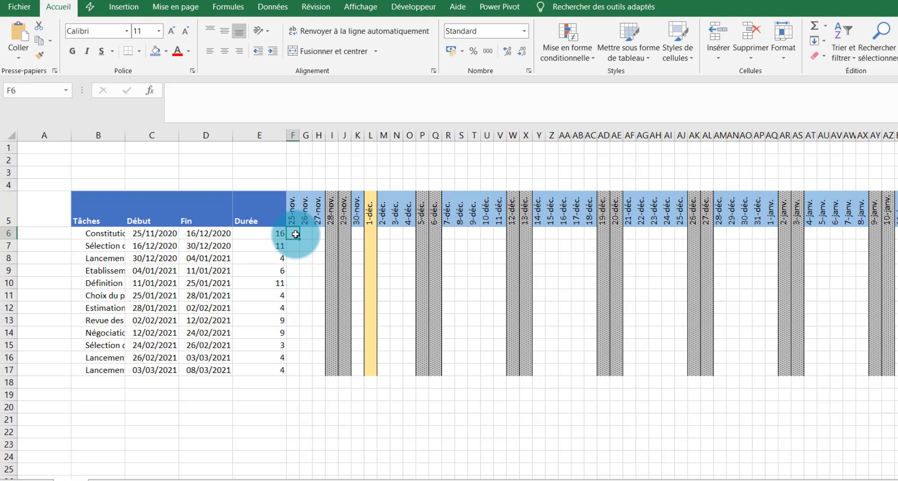
pyautogui.moveTo(295, 234); pyautogui.dragTo(294, 346)
pyautogui.hotkey('ctrl', 'shift', 'Right')
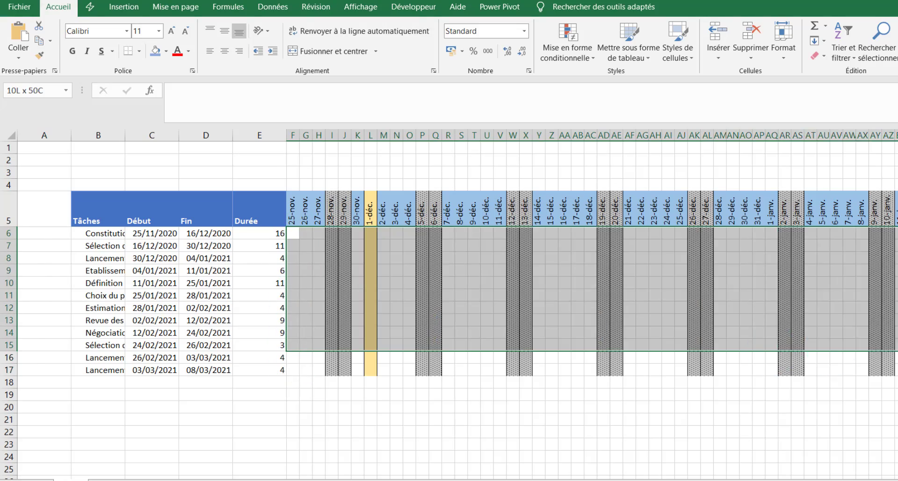
pyautogui.moveTo(897, 369)
pyautogui.mouseDown()
pyautogui.moveTo(897, 382)
pyautogui.moveTo(866, 372)
pyautogui.mouseUp()
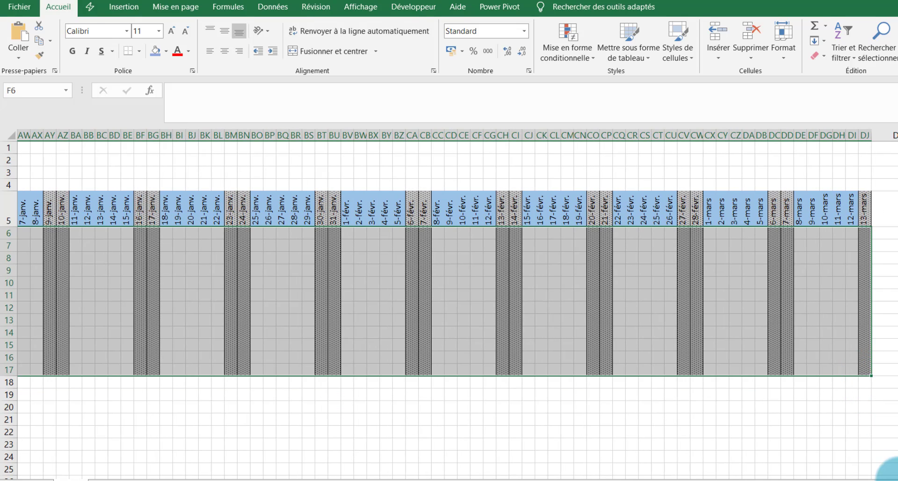
pyautogui.click(591, 479)
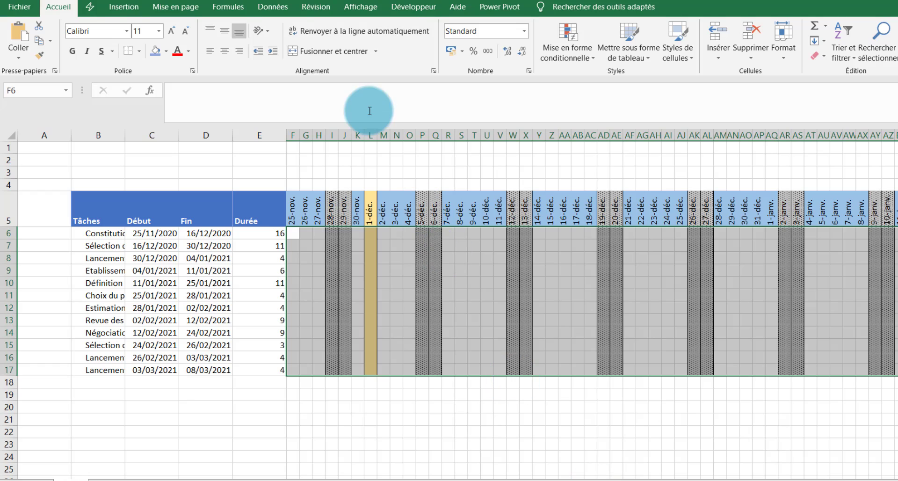
# Open Manage Rules under Mise en forme conditionnelle and start a Nouvelle règle.
pyautogui.click(563, 49)
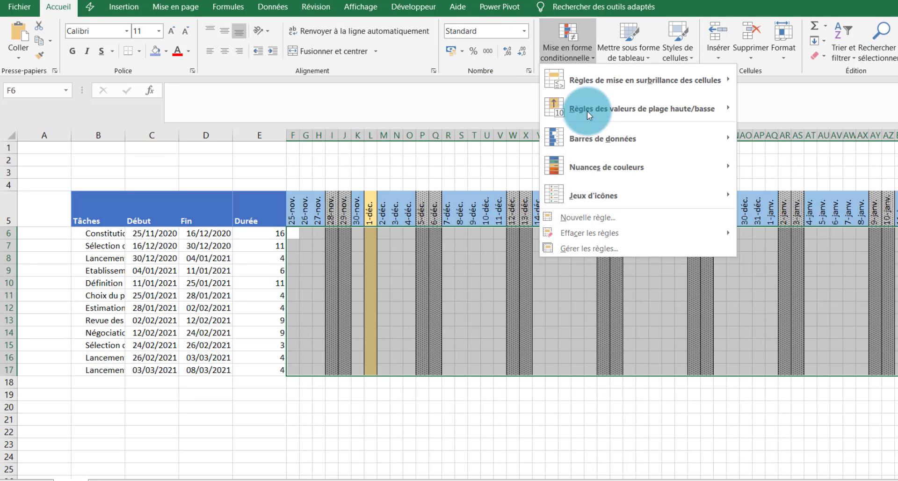
pyautogui.click(604, 247)
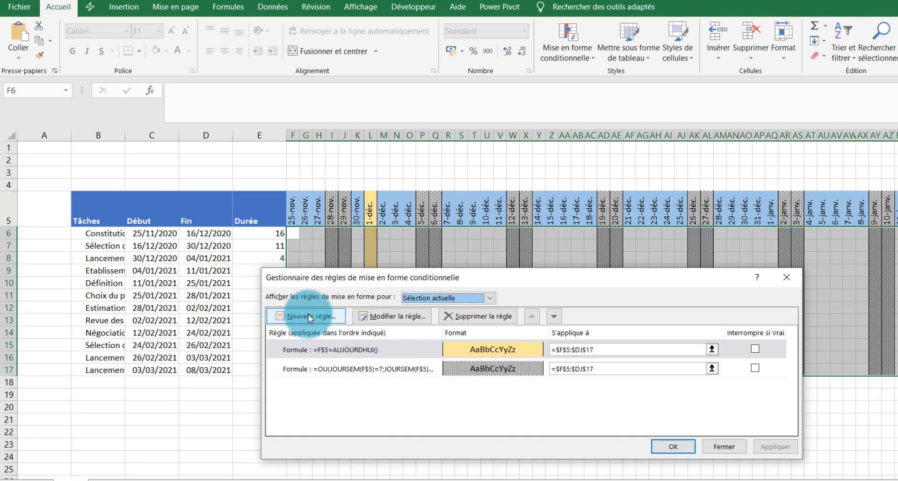
pyautogui.click(307, 314)
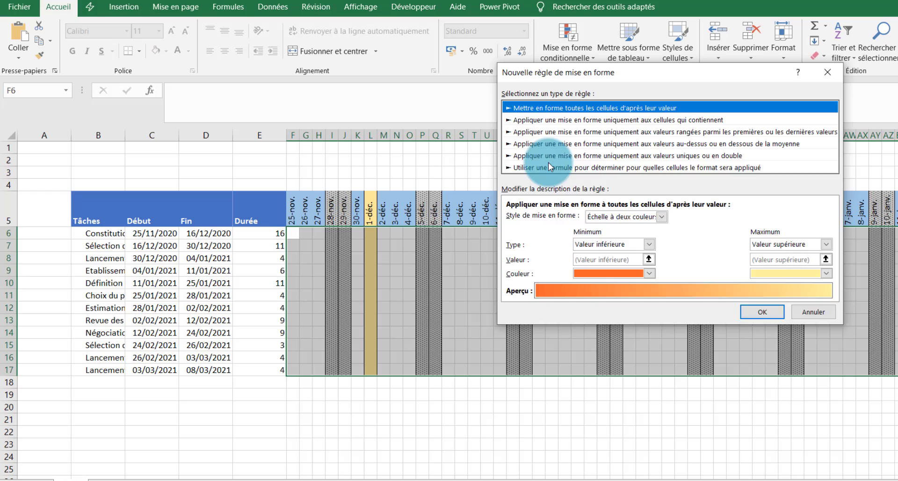
# Choose a formula rule and begin the formula with the task-name check $B6<>"".
pyautogui.click(550, 167)
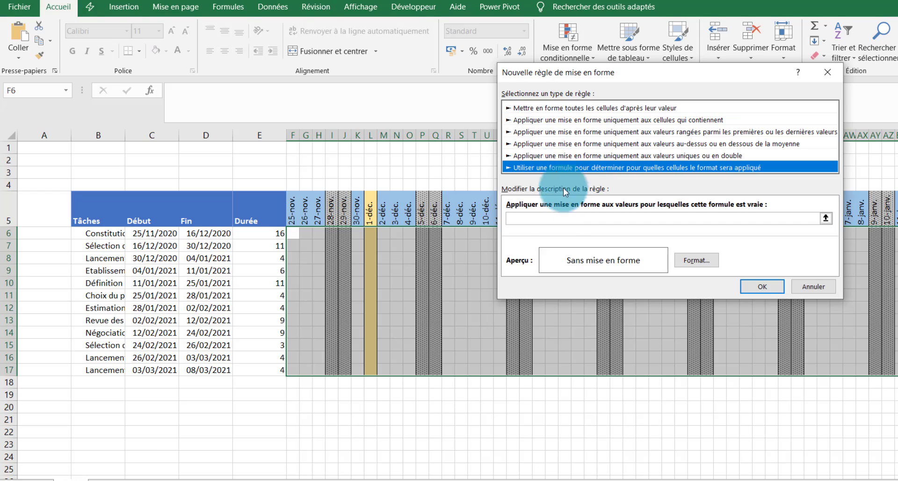
pyautogui.click(544, 218)
pyautogui.write('=ET(')
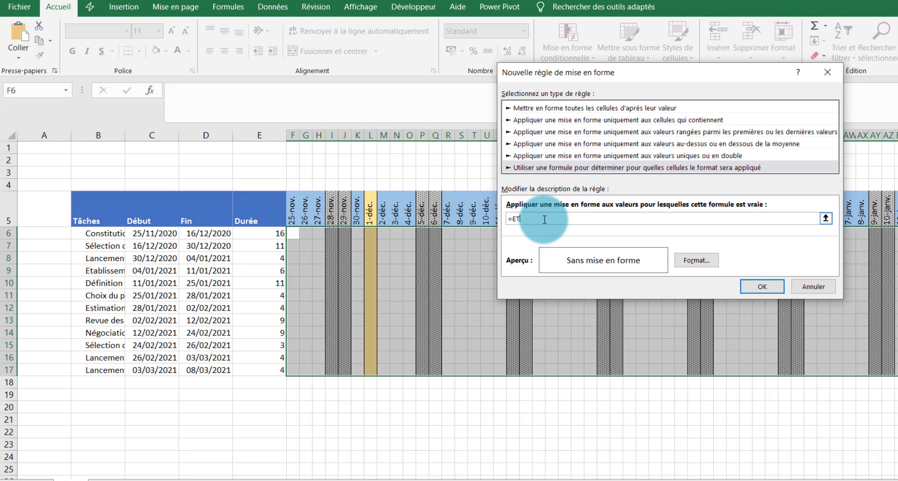
pyautogui.click(397, 258)
pyautogui.click(95, 237)
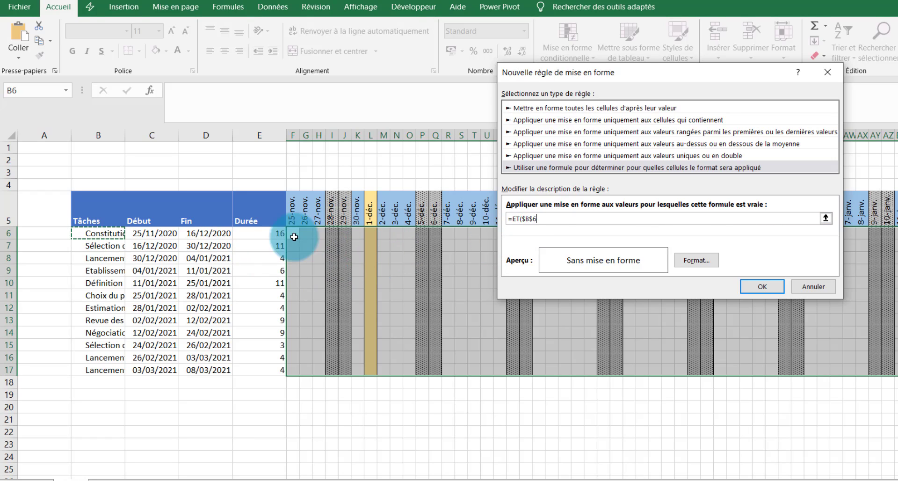
pyautogui.click(535, 221)
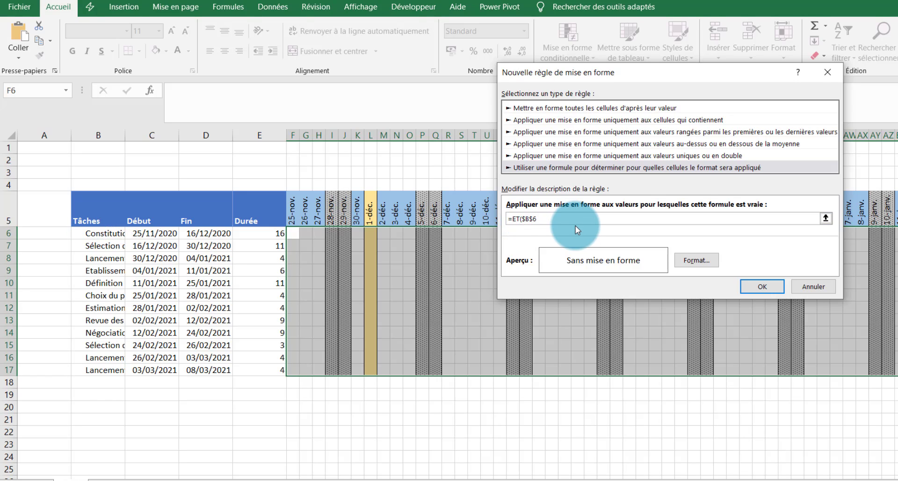
pyautogui.press('BackSpace')
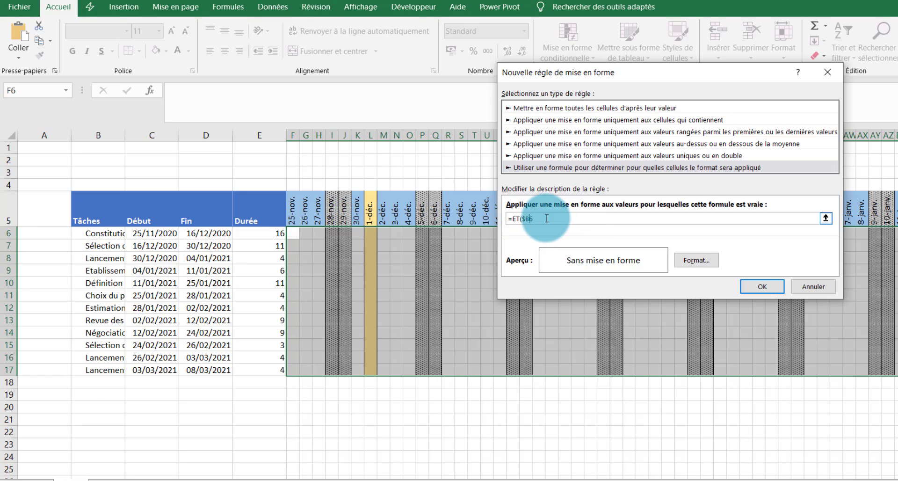
pyautogui.write('=')
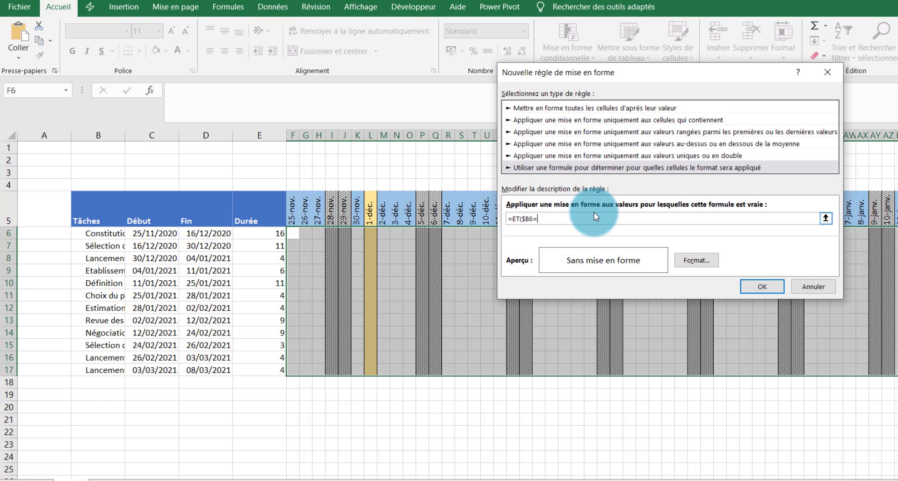
pyautogui.press('BackSpace')
pyautogui.write('<>"";MEDIANE(')
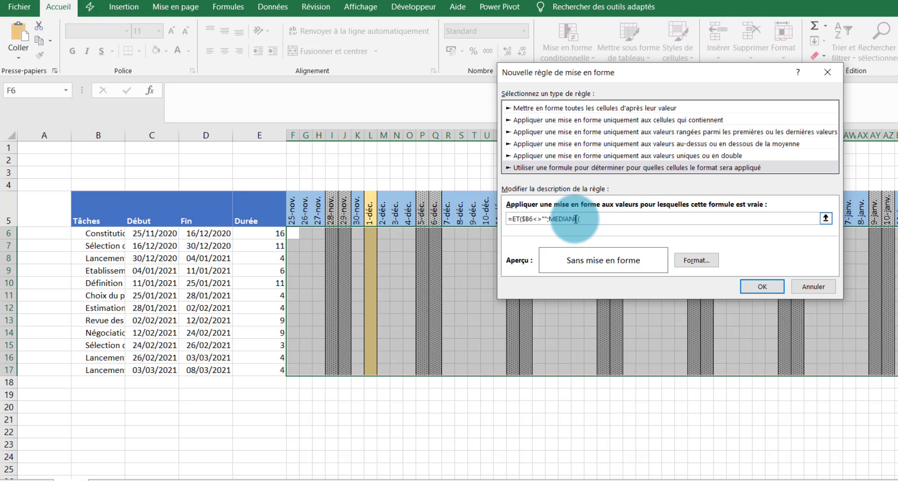
# Complete the formula with MEDIANE($C6;$D6;F$5)=F$5, fixing the column anchors on C6, D6 and F5.
pyautogui.click(160, 232)
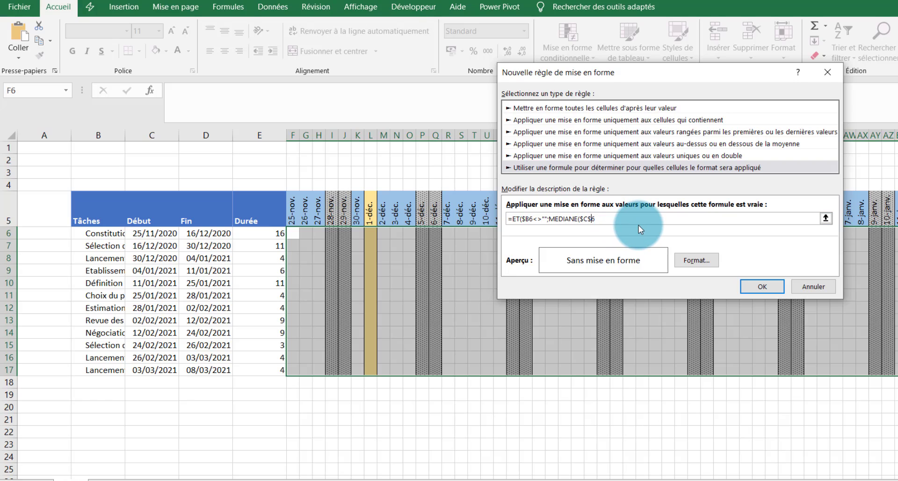
pyautogui.press('F4')
pyautogui.press('F4')
pyautogui.write(';')
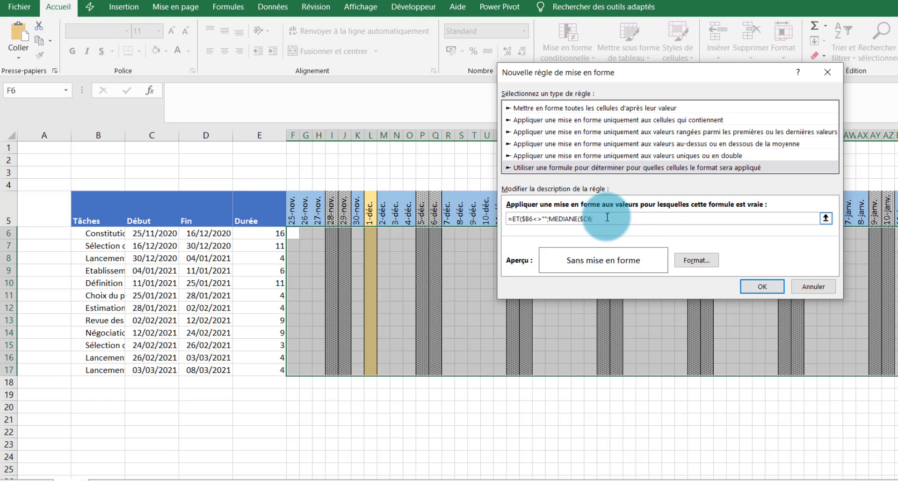
pyautogui.click(221, 236)
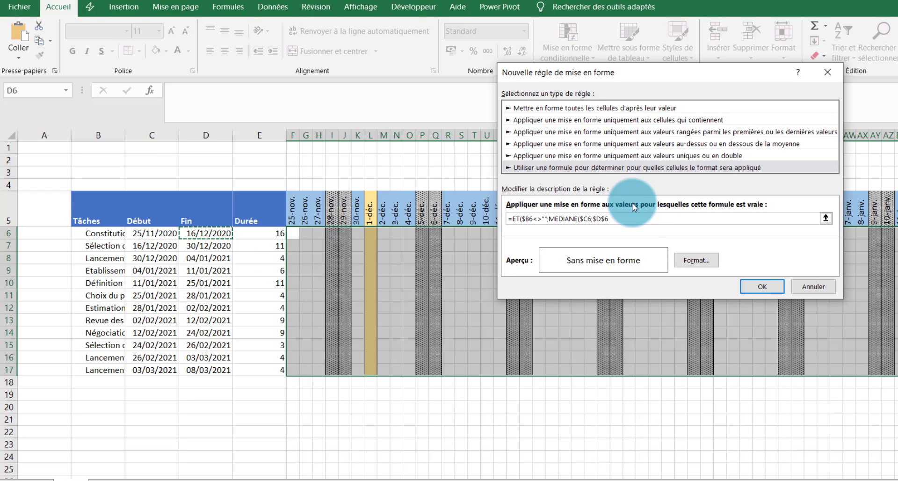
pyautogui.click(605, 219)
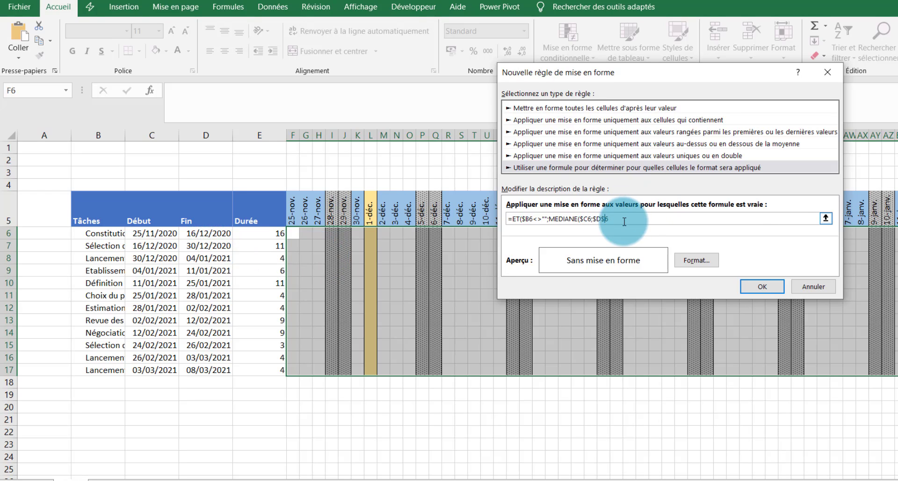
pyautogui.press('BackSpace')
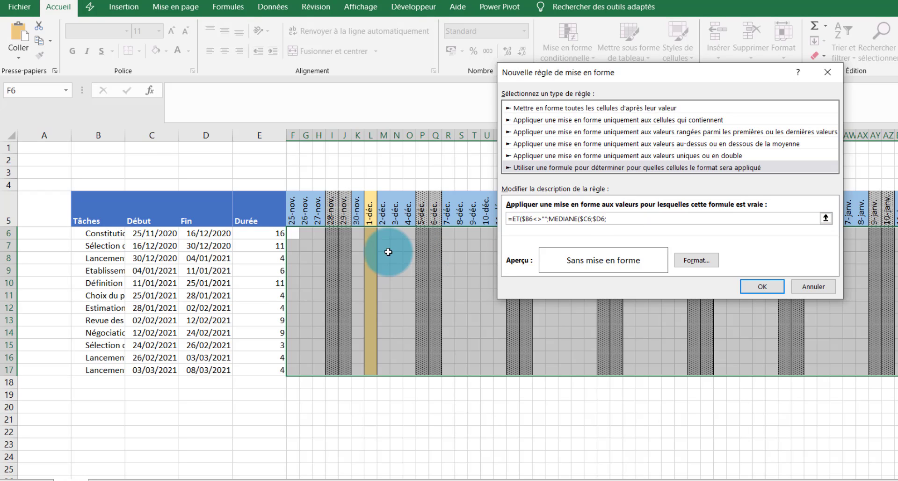
pyautogui.click(612, 219)
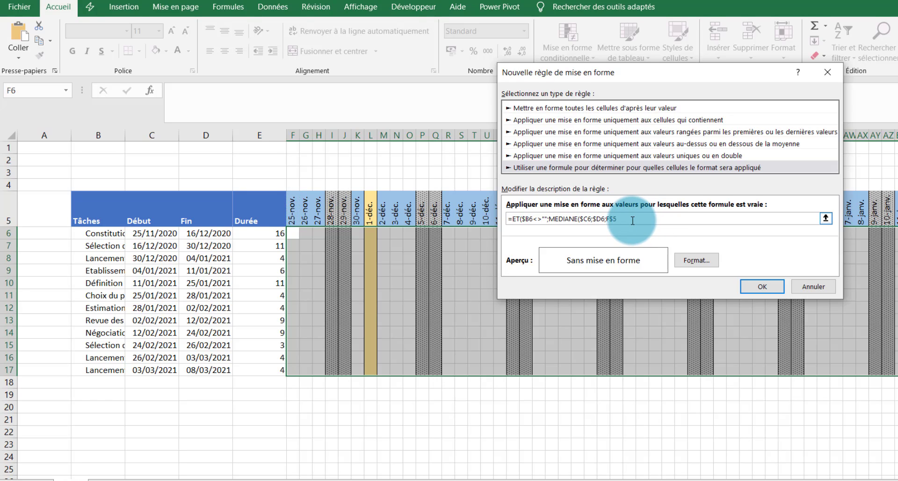
pyautogui.click(629, 221)
pyautogui.write(')=$')
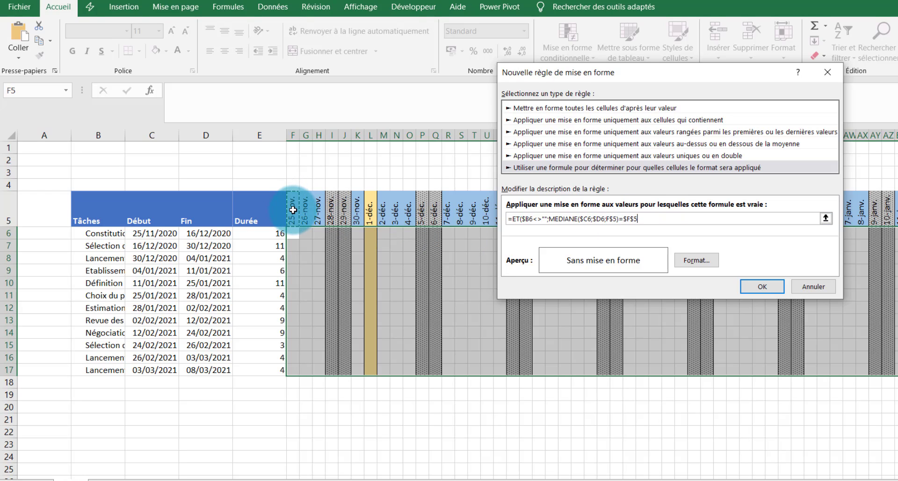
pyautogui.click(614, 225)
pyautogui.click(628, 217)
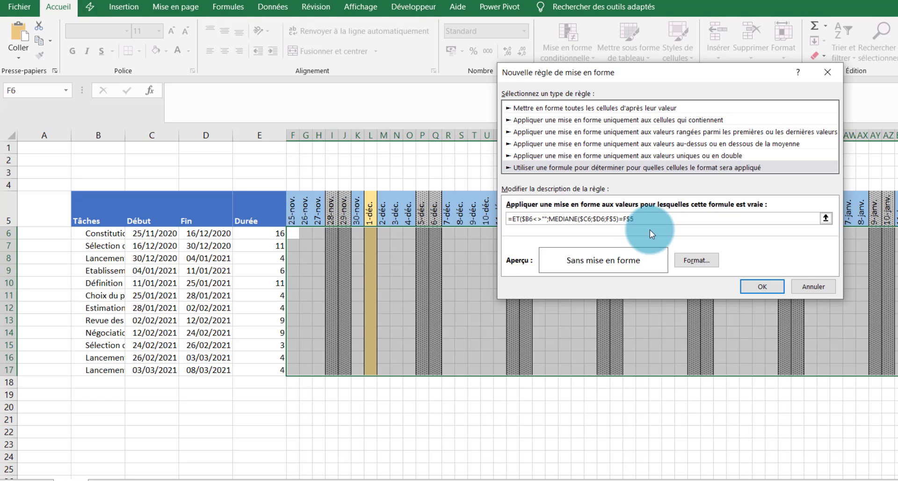
pyautogui.click(637, 218)
pyautogui.write(')')
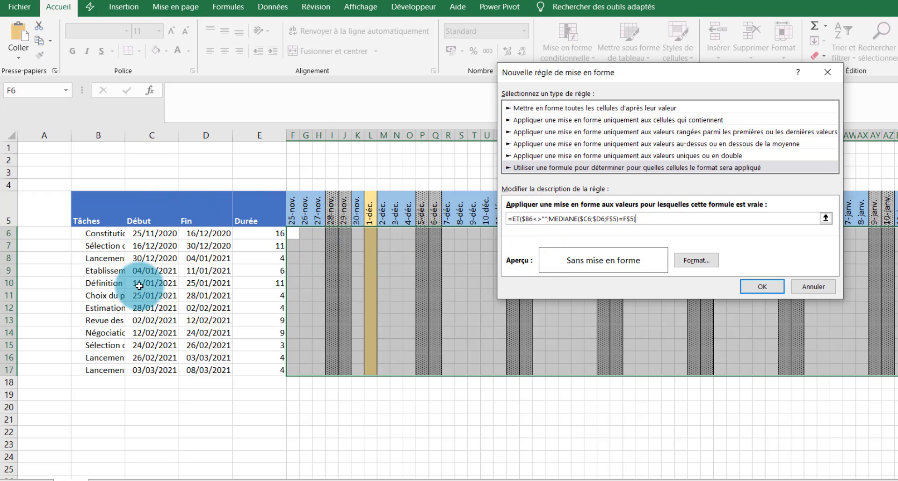
# Give the task-span rule an orange fill, save it, and apply it to draw the bars.
pyautogui.click(694, 262)
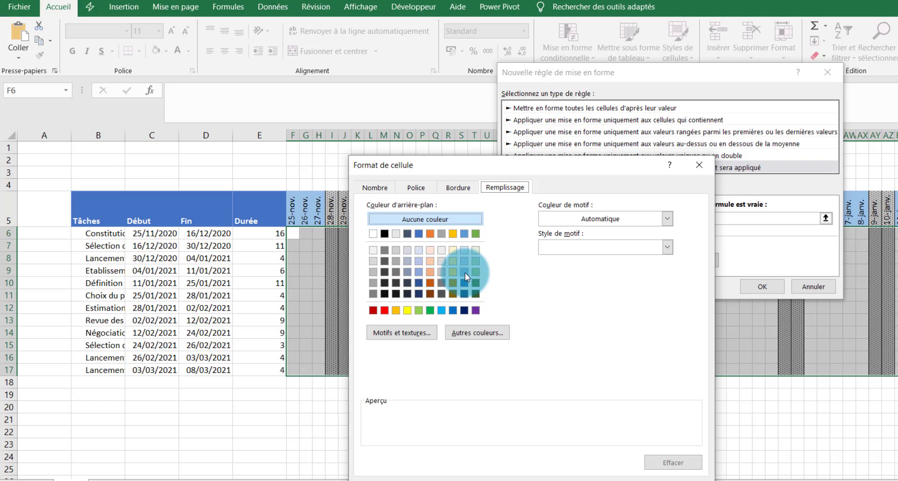
pyautogui.click(430, 273)
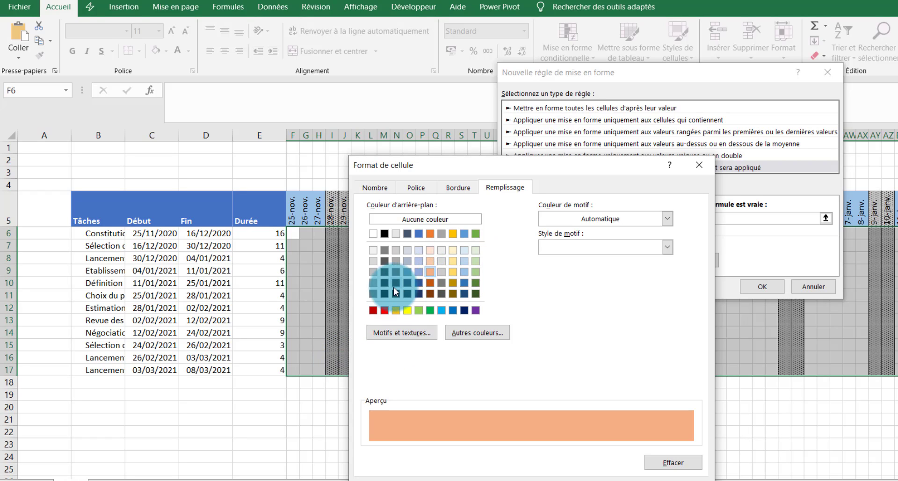
pyautogui.click(603, 476)
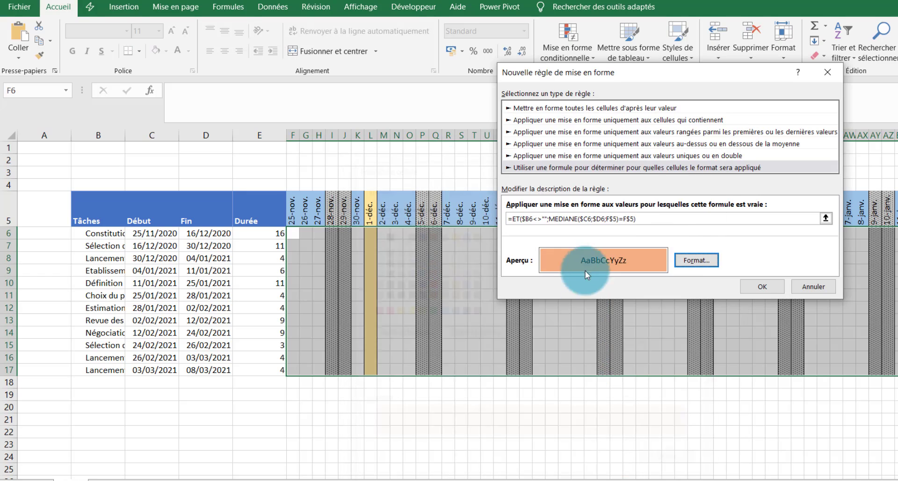
pyautogui.click(772, 285)
pyautogui.click(785, 446)
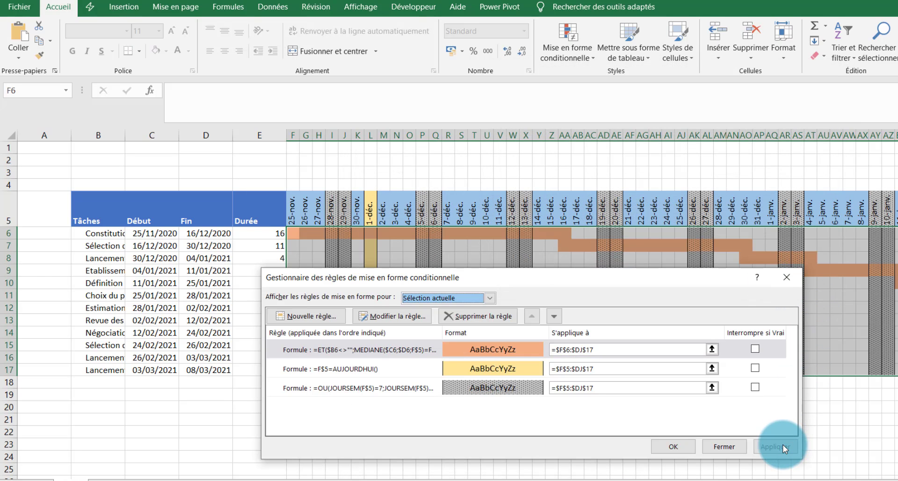
pyautogui.click(673, 447)
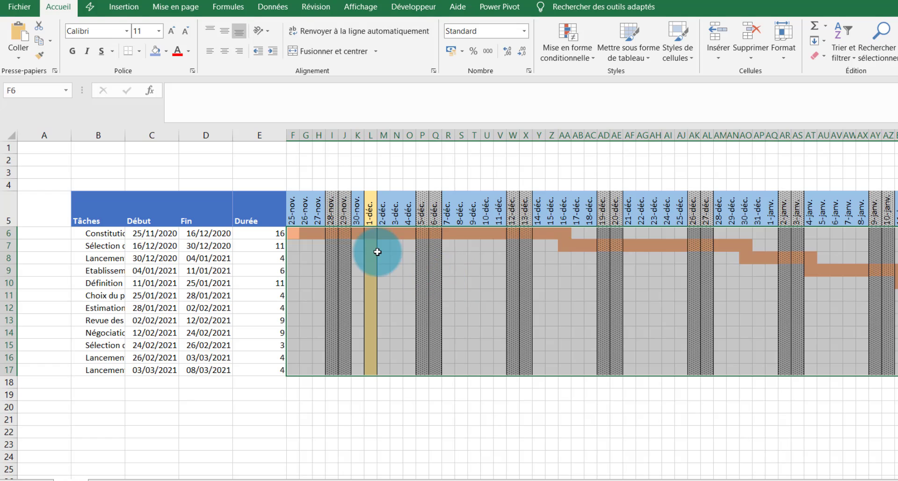
pyautogui.click(305, 234)
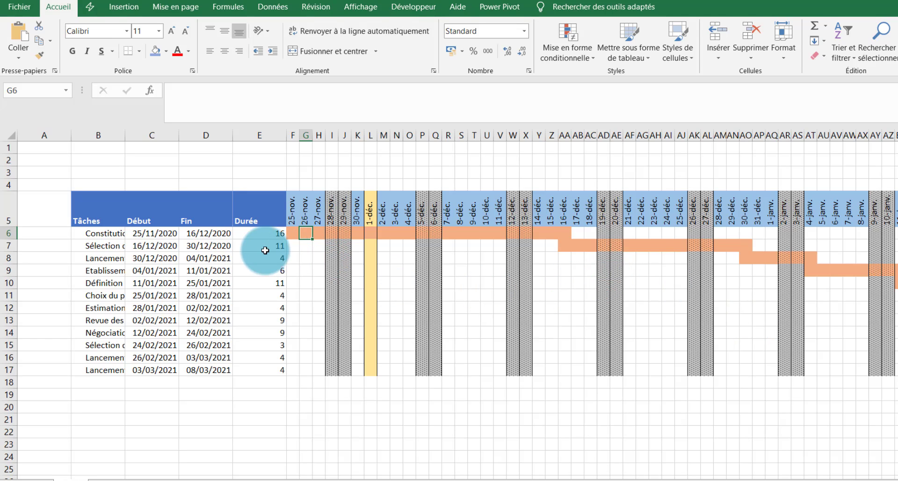
pyautogui.click(280, 263)
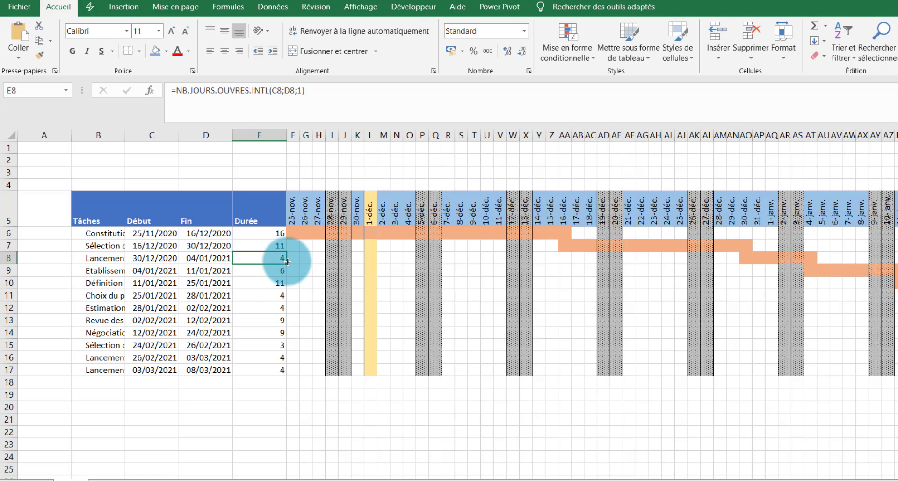
pyautogui.click(746, 258)
pyautogui.click(758, 257)
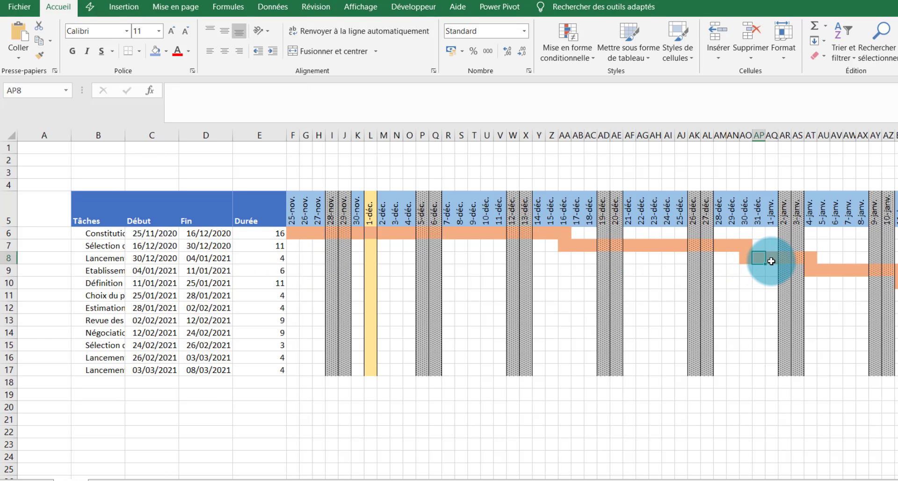
pyautogui.click(812, 258)
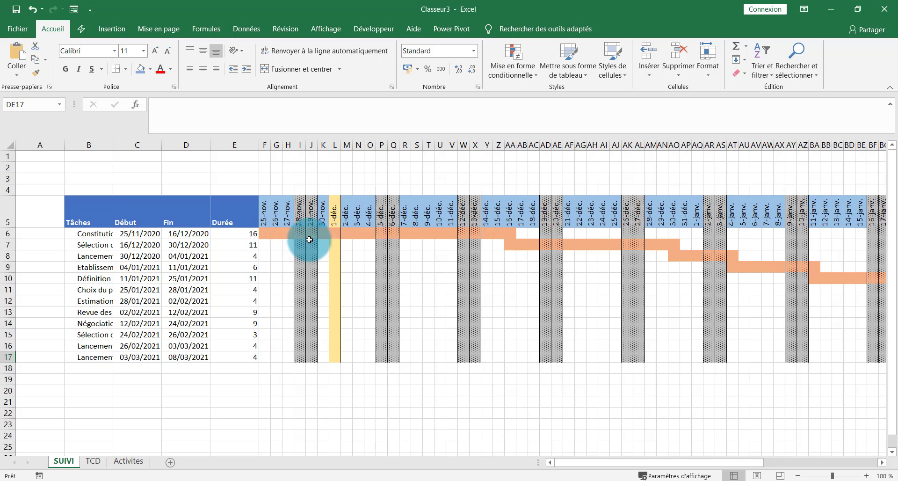
pyautogui.click(236, 301)
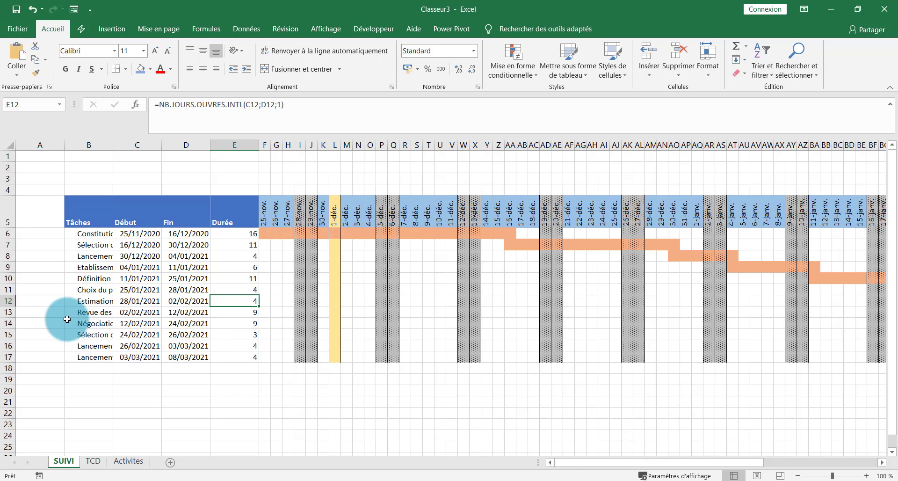
pyautogui.click(6, 301)
pyautogui.moveTo(644, 461); pyautogui.dragTo(782, 452)
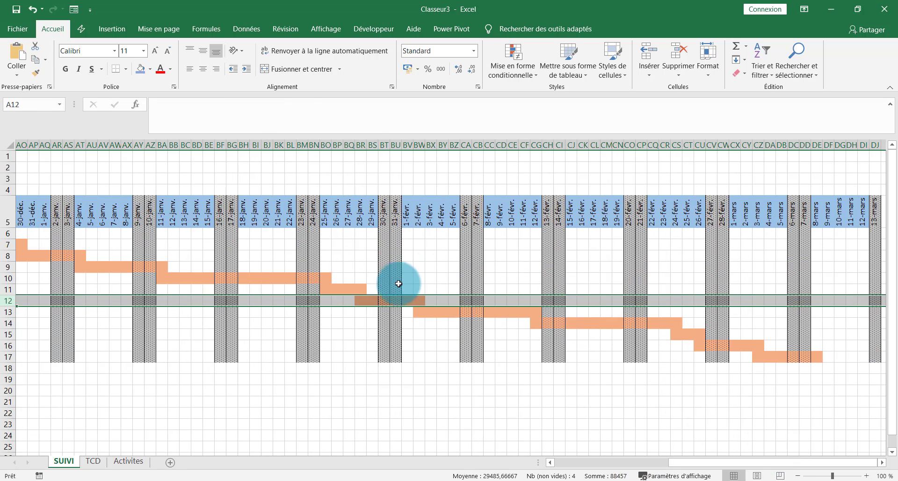
pyautogui.click(355, 309)
pyautogui.click(358, 301)
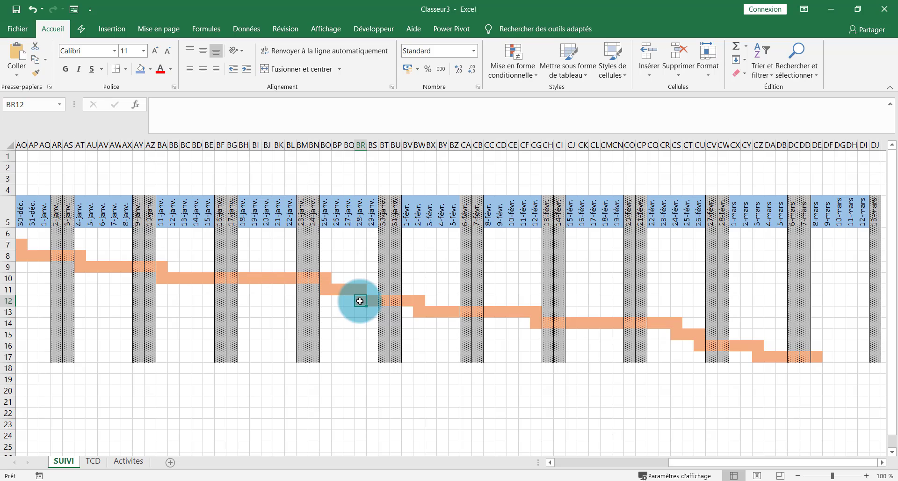
pyautogui.moveTo(369, 301); pyautogui.dragTo(416, 300)
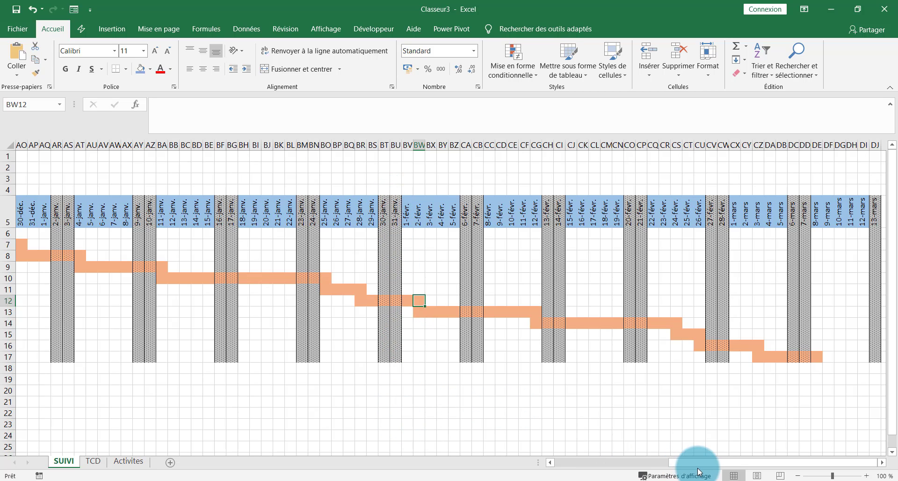
pyautogui.moveTo(701, 464); pyautogui.dragTo(587, 465)
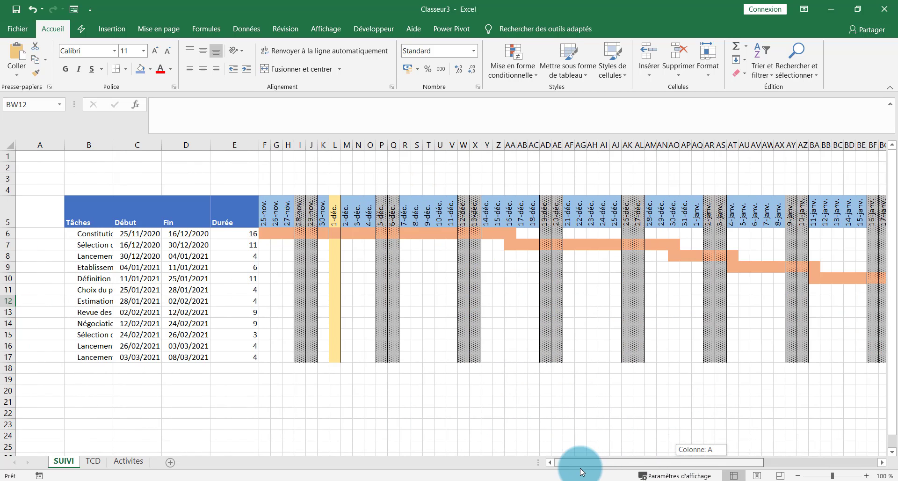
pyautogui.click(240, 234)
# Add solid blue data bars to the Durée cells E6:E17.
pyautogui.moveTo(241, 258); pyautogui.dragTo(258, 370)
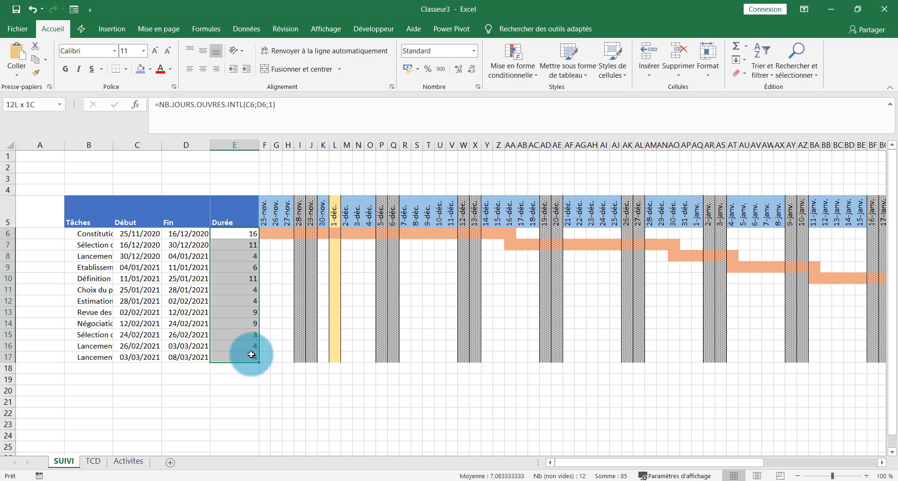
pyautogui.click(514, 66)
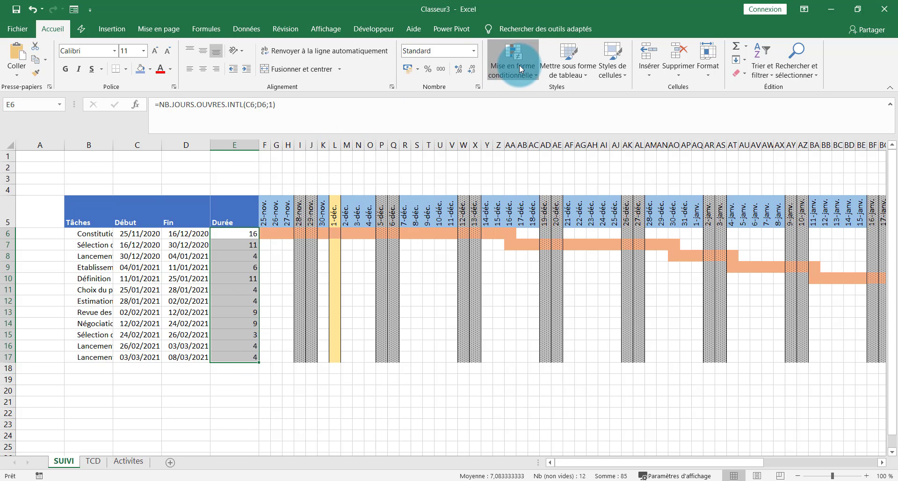
pyautogui.moveTo(600, 156)
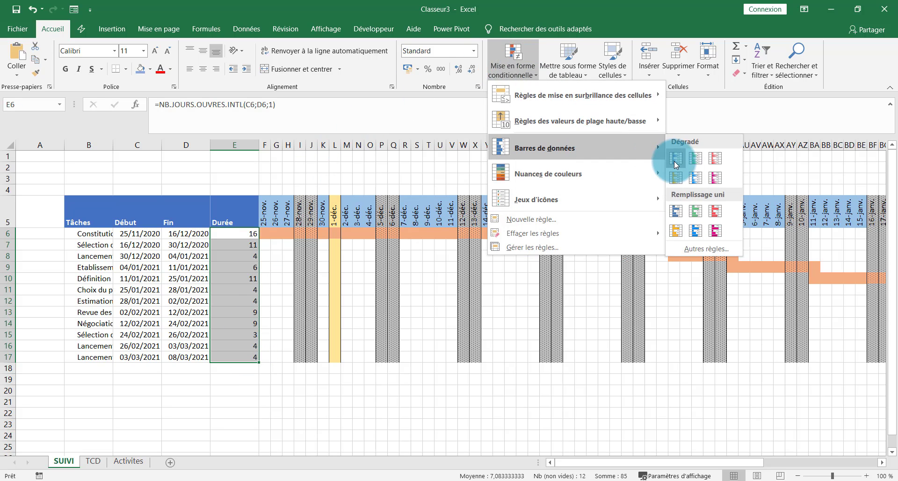
pyautogui.click(674, 213)
# Reselect the Durée values, then select the today column from 1-déc. down to row 17.
pyautogui.click(233, 334)
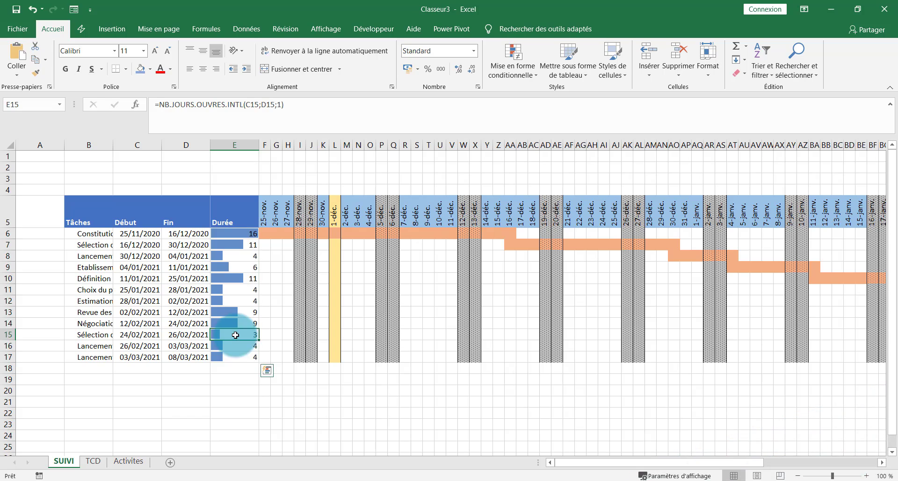
pyautogui.moveTo(233, 235); pyautogui.dragTo(240, 358)
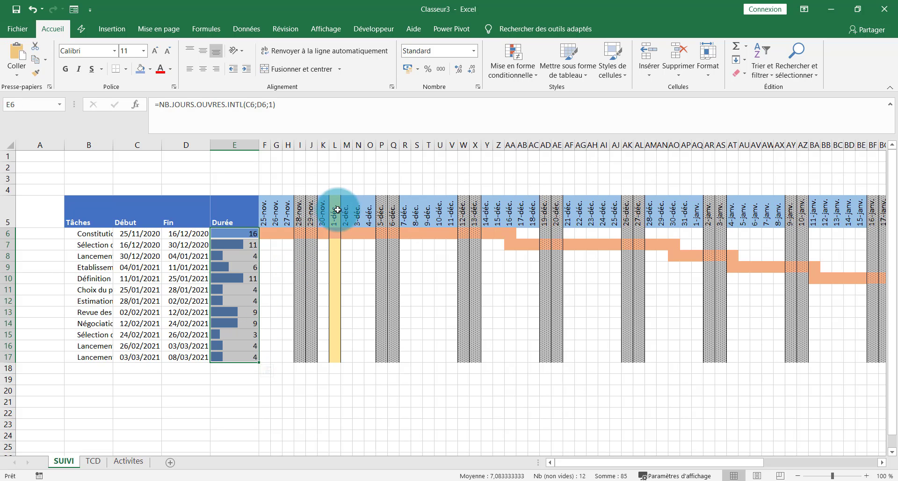
pyautogui.moveTo(334, 201); pyautogui.dragTo(338, 356)
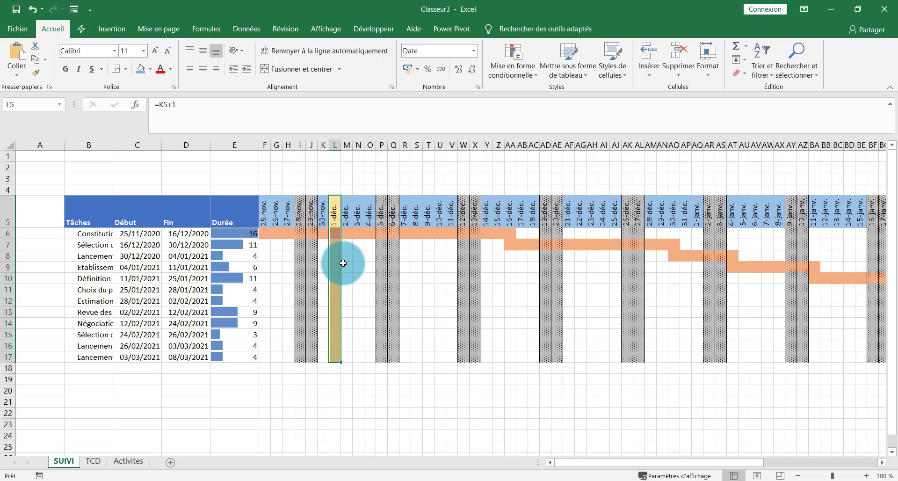
# Turn off the sheet gridlines from the View tab.
pyautogui.click(265, 234)
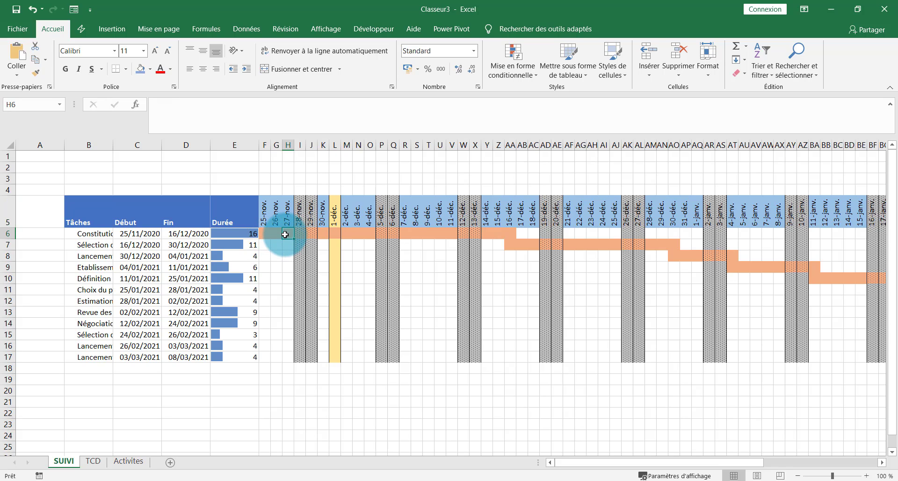
pyautogui.click(324, 233)
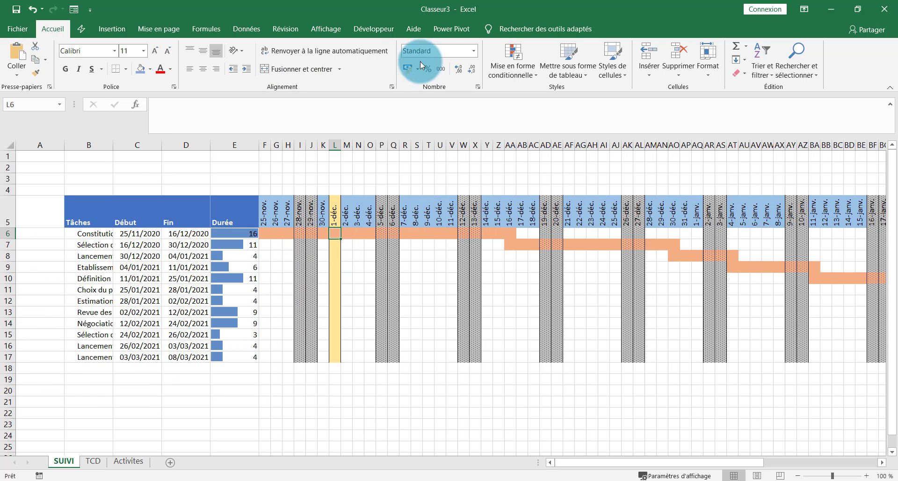
pyautogui.click(326, 29)
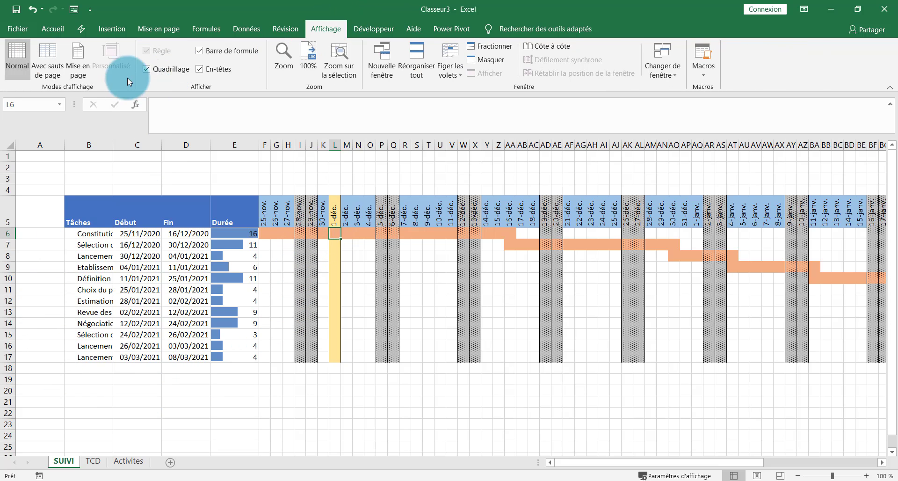
pyautogui.click(153, 69)
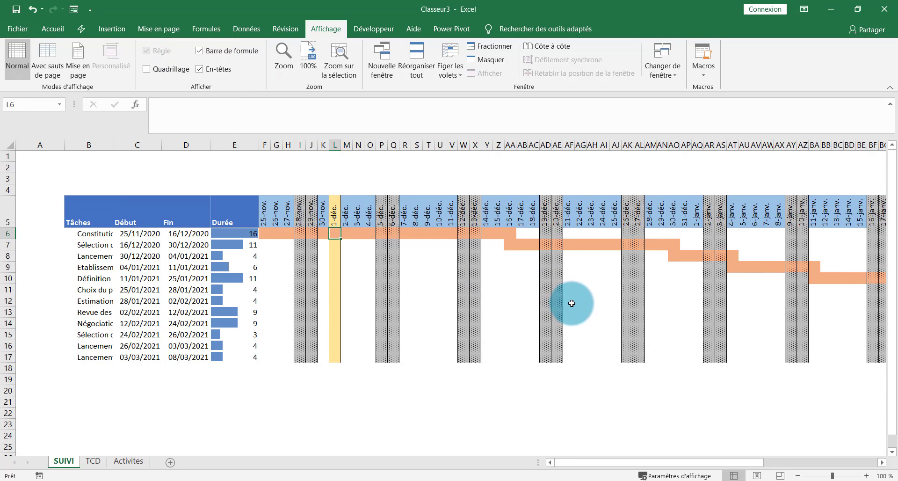
# Select from task name B6 across the whole timeline down to row 17.
pyautogui.click(73, 236)
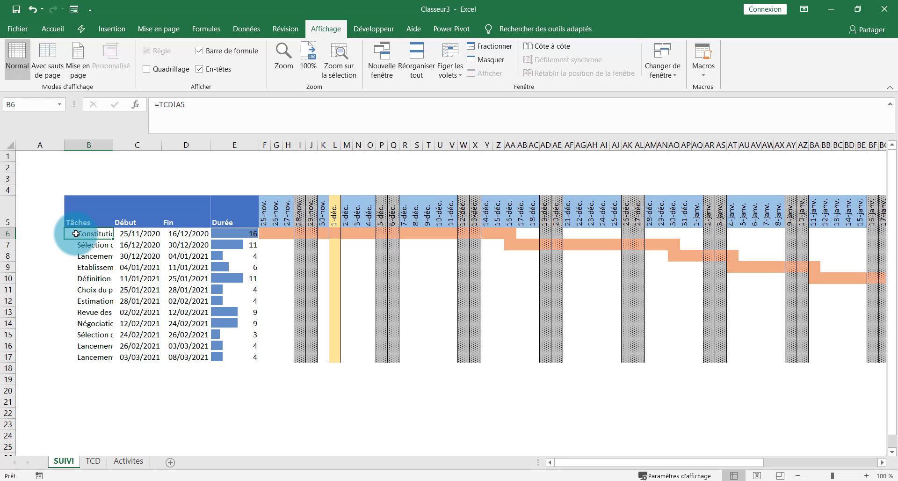
pyautogui.moveTo(76, 234); pyautogui.dragTo(895, 351)
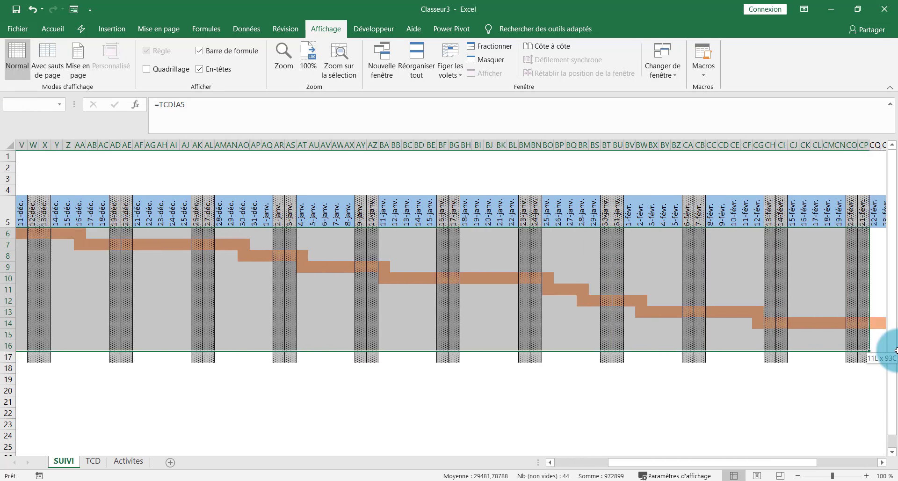
pyautogui.moveTo(894, 351)
pyautogui.mouseDown()
pyautogui.moveTo(844, 371)
pyautogui.moveTo(828, 360)
pyautogui.mouseUp()
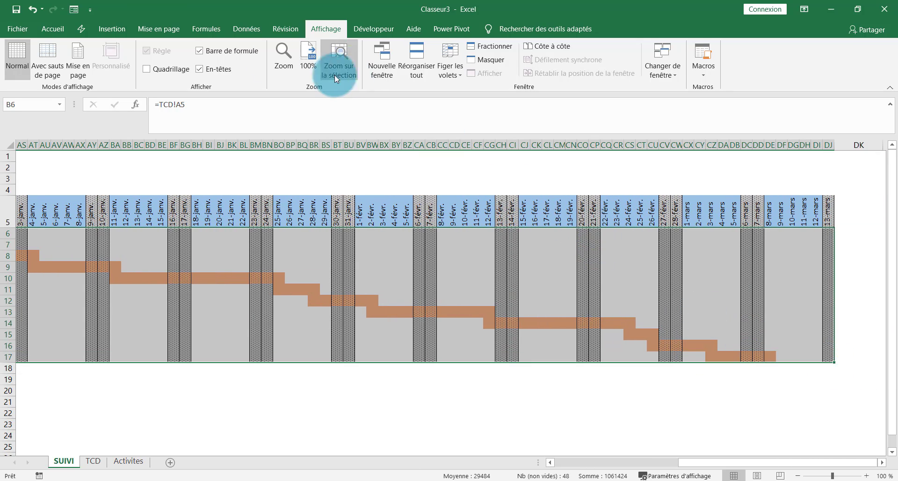
# From Home, open Manage Rules and start a new 'Use a formula' rule, ready for its formula.
pyautogui.click(46, 29)
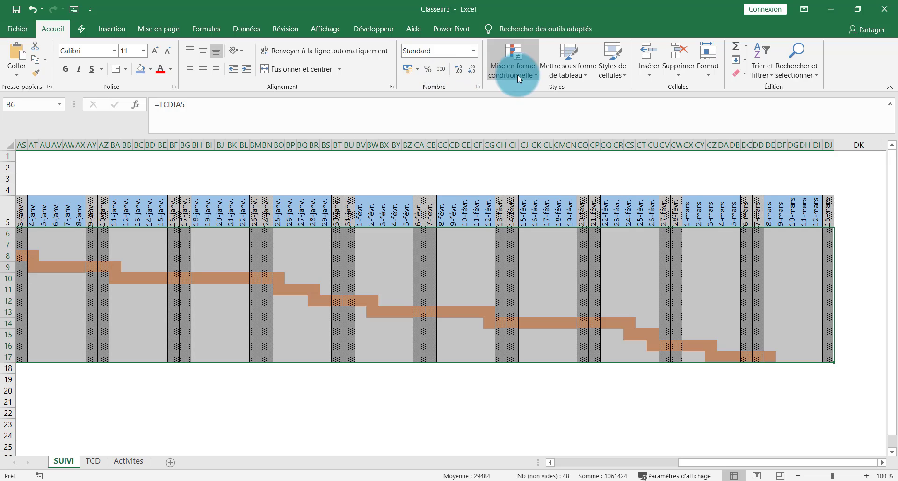
pyautogui.click(520, 72)
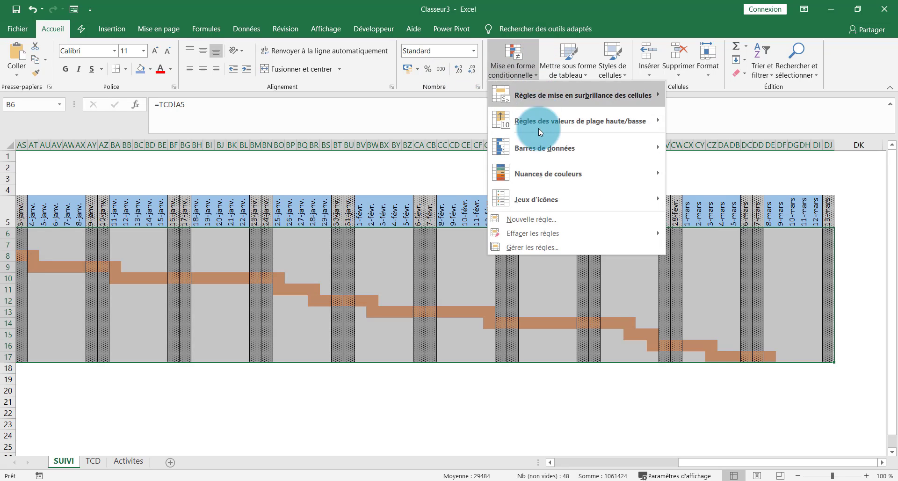
pyautogui.click(546, 246)
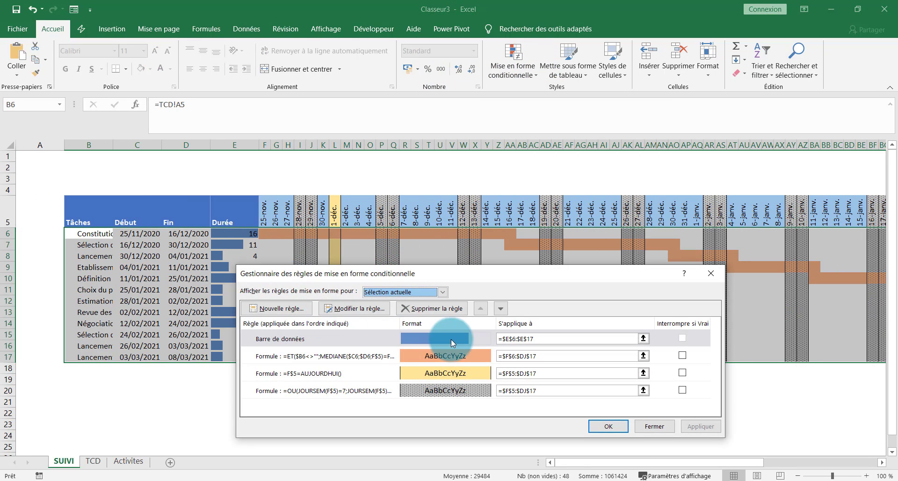
pyautogui.click(277, 308)
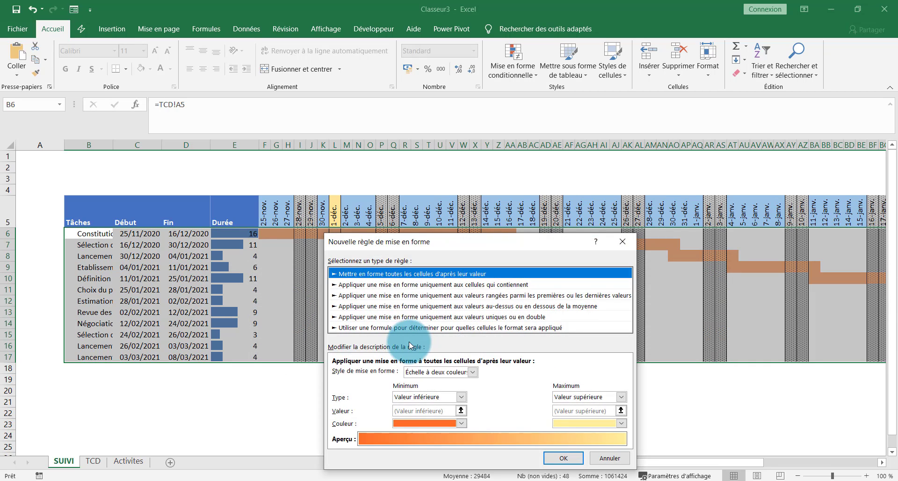
pyautogui.click(394, 328)
pyautogui.click(354, 373)
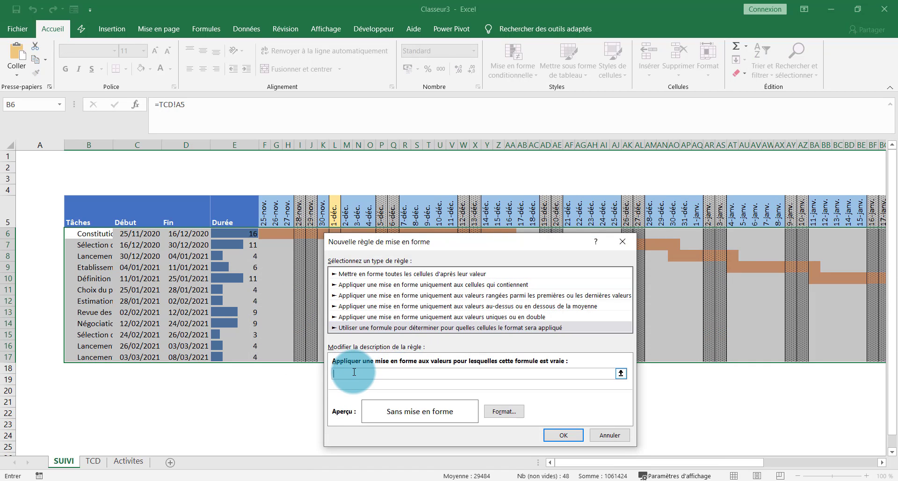
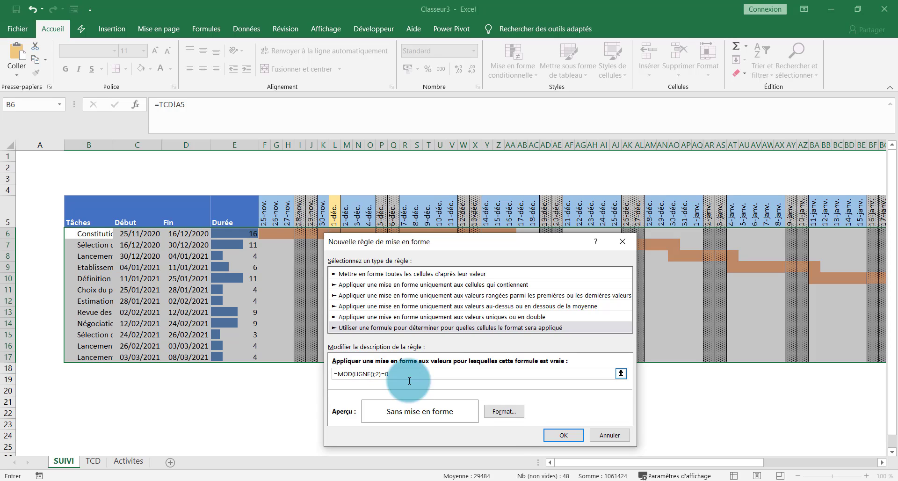
# Give the =MOD(LIGNE();2)=0 banding rule a light grey fill and apply it to B6:DJ17.
pyautogui.click(509, 411)
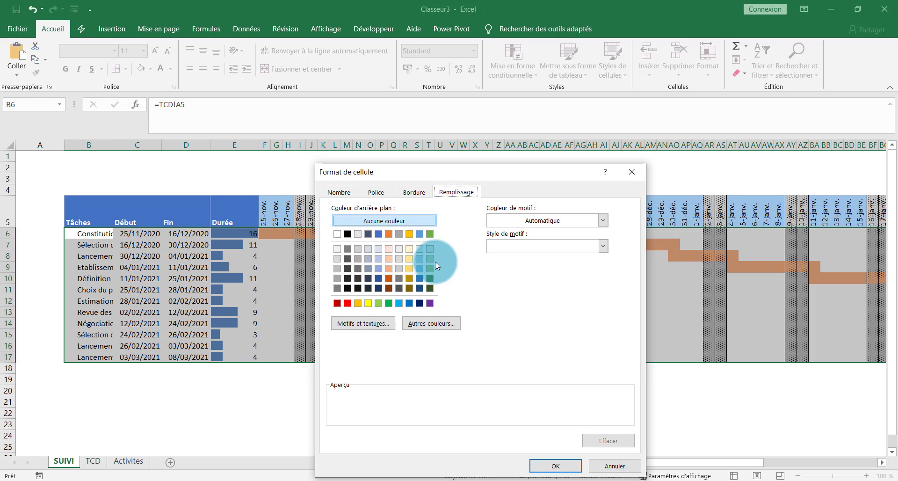
pyautogui.click(337, 258)
pyautogui.click(580, 466)
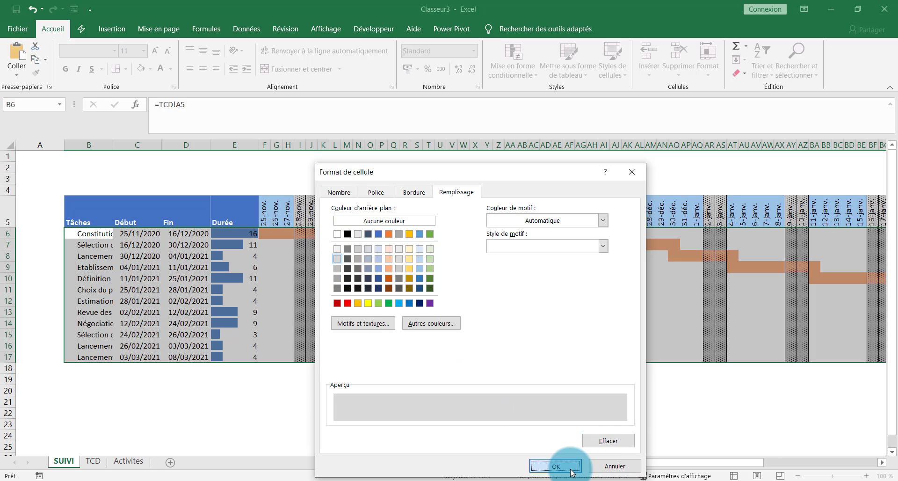
pyautogui.click(565, 434)
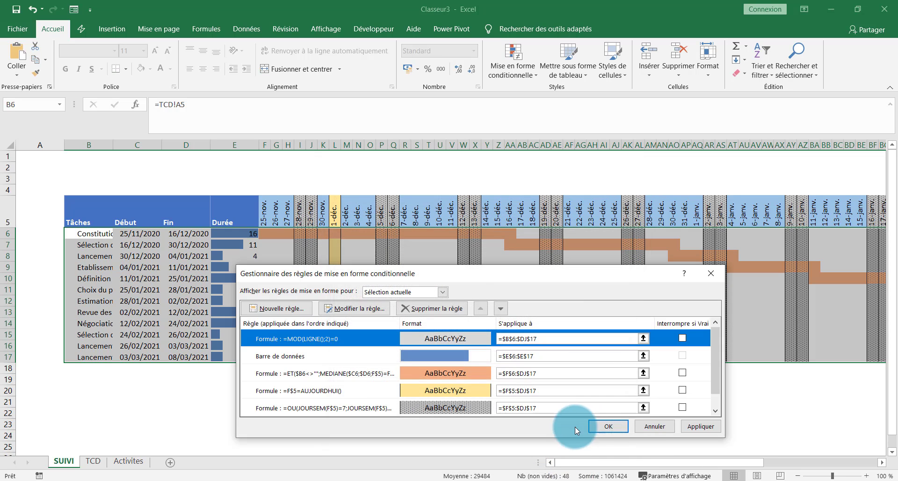
pyautogui.click(703, 429)
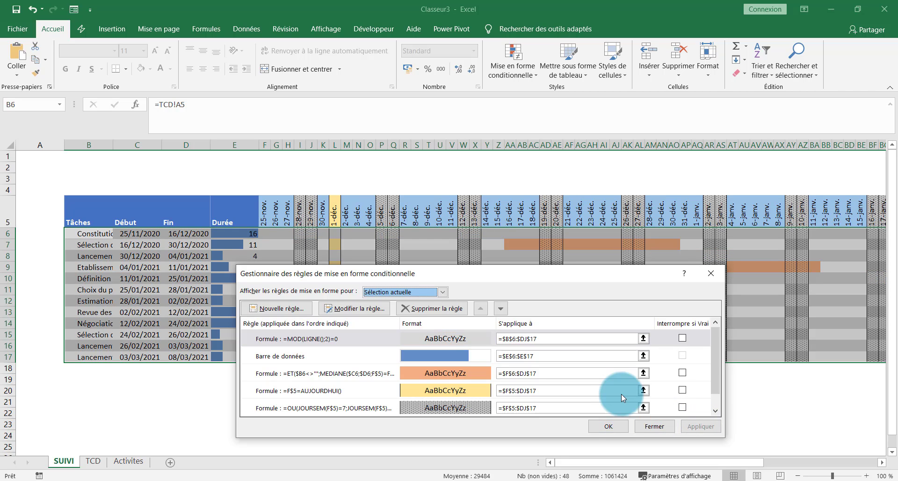
pyautogui.click(620, 427)
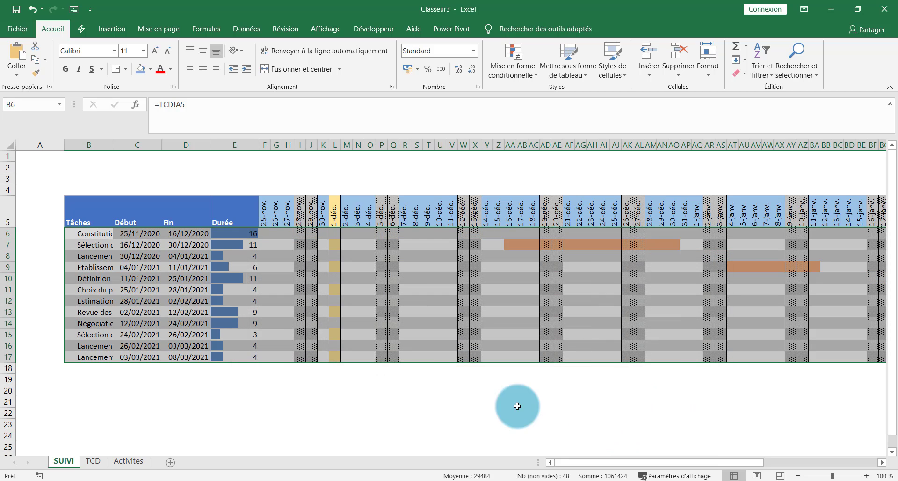
pyautogui.click(281, 390)
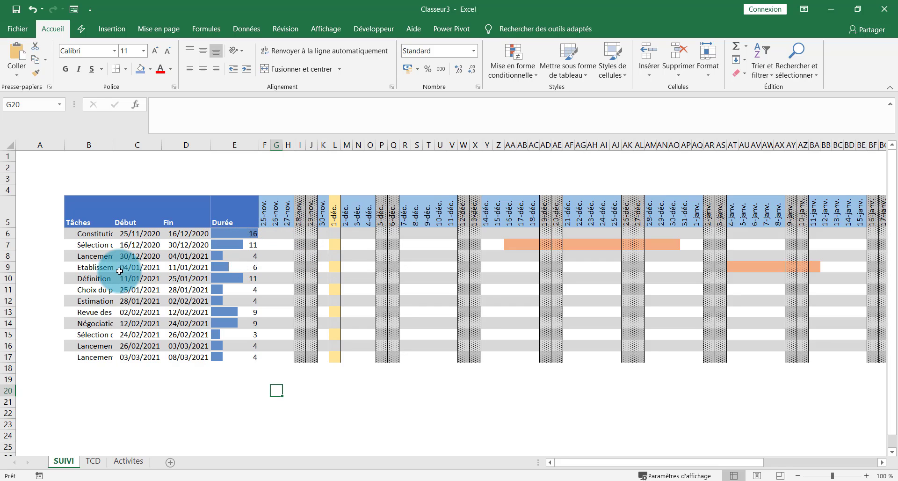
# Put an outside border around the task table B6:E17.
pyautogui.click(83, 245)
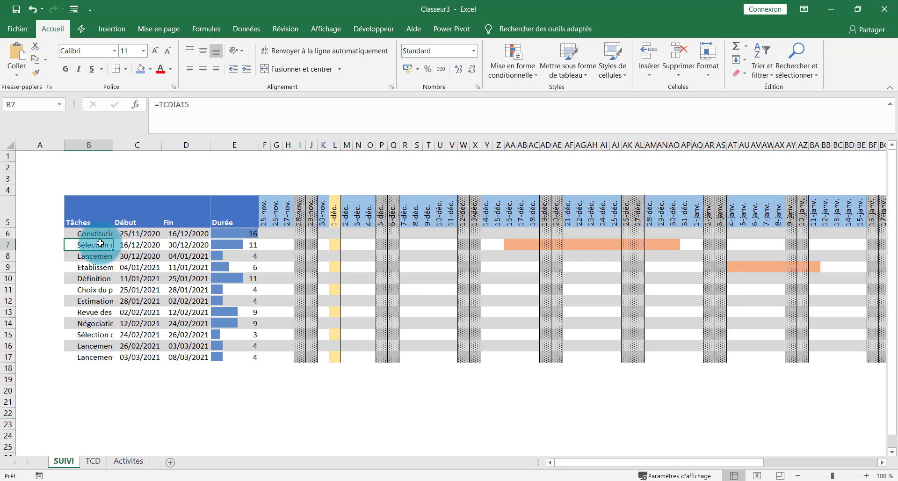
pyautogui.moveTo(73, 245); pyautogui.dragTo(251, 357)
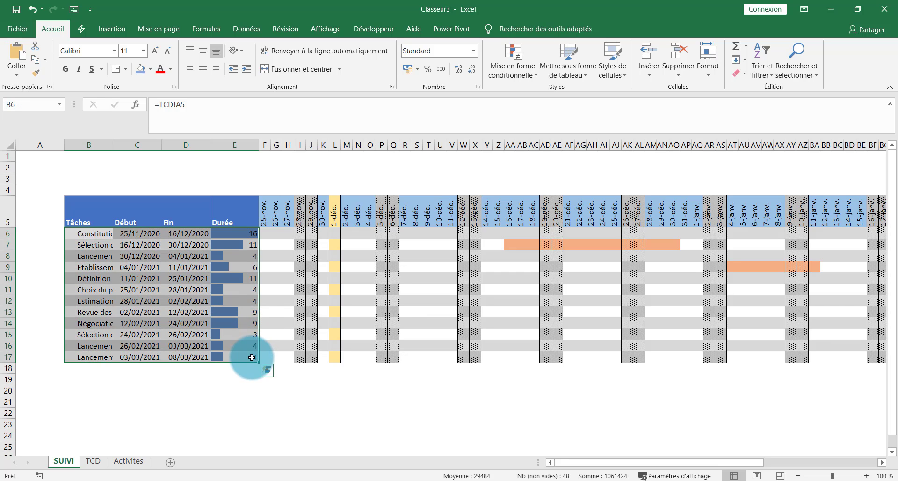
pyautogui.click(126, 70)
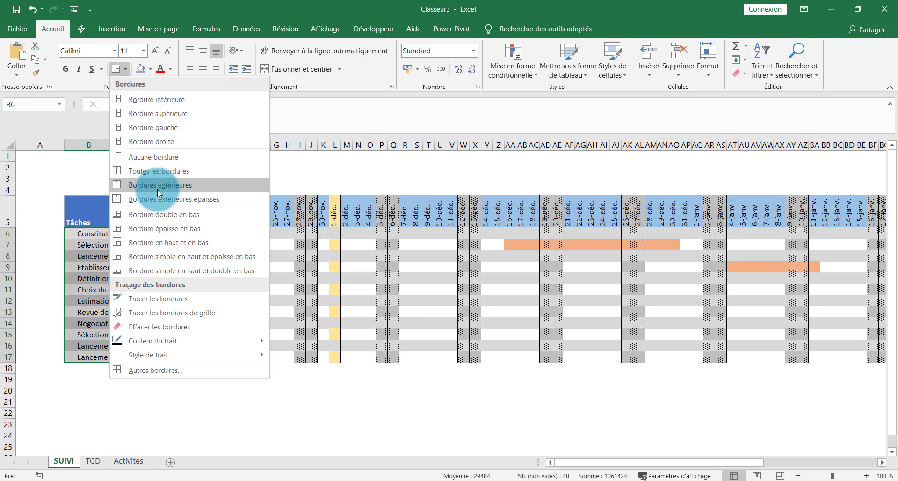
pyautogui.click(147, 171)
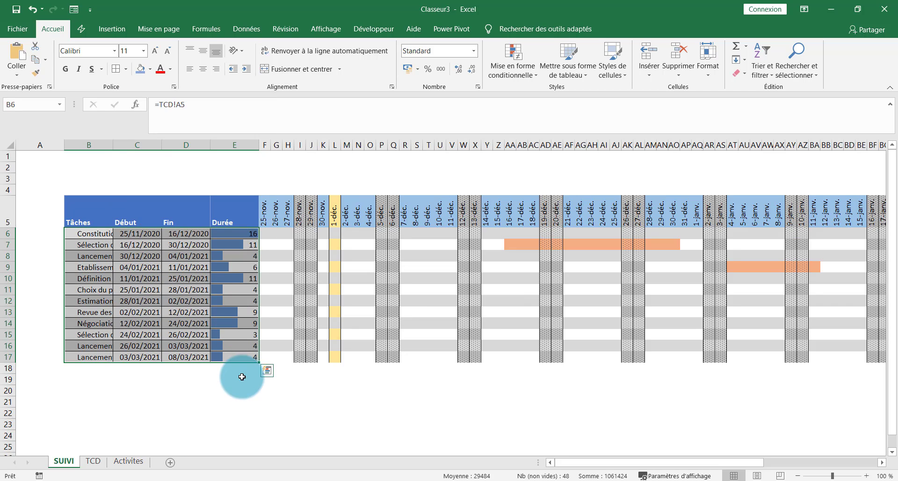
pyautogui.click(241, 399)
pyautogui.moveTo(84, 233); pyautogui.dragTo(241, 357)
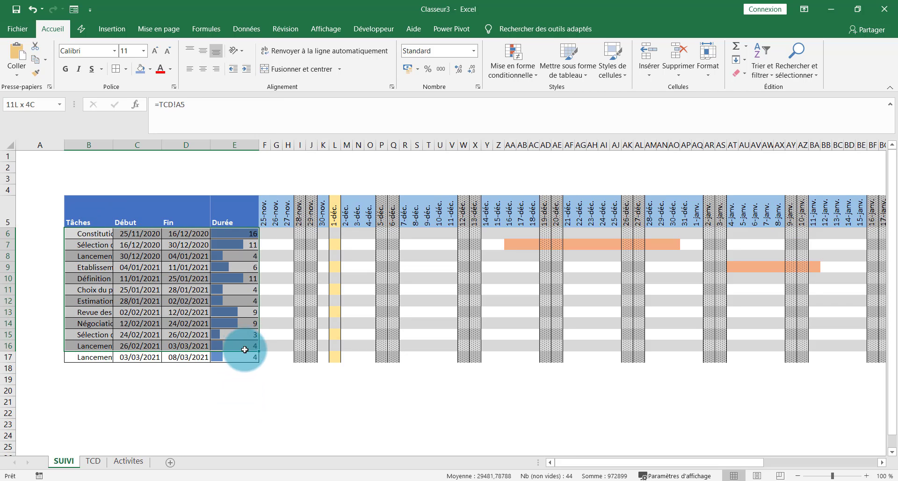
pyautogui.click(126, 68)
pyautogui.click(161, 158)
pyautogui.click(128, 67)
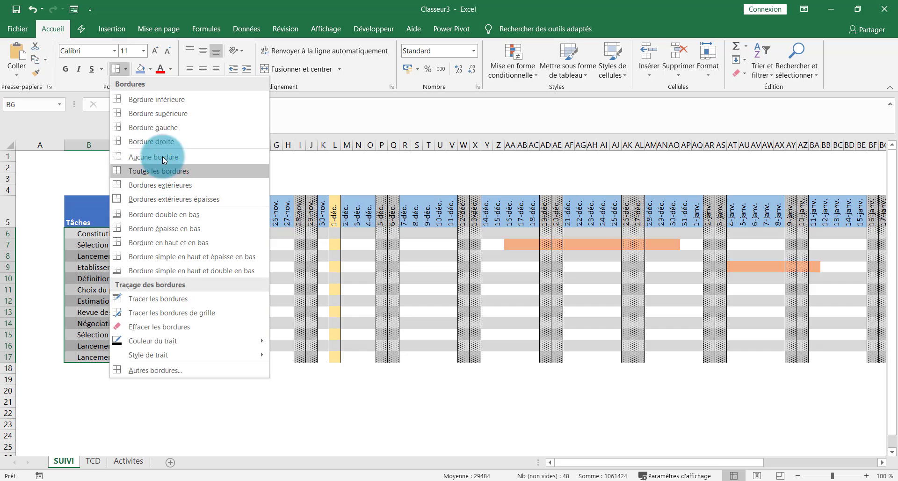
pyautogui.click(187, 200)
pyautogui.click(246, 362)
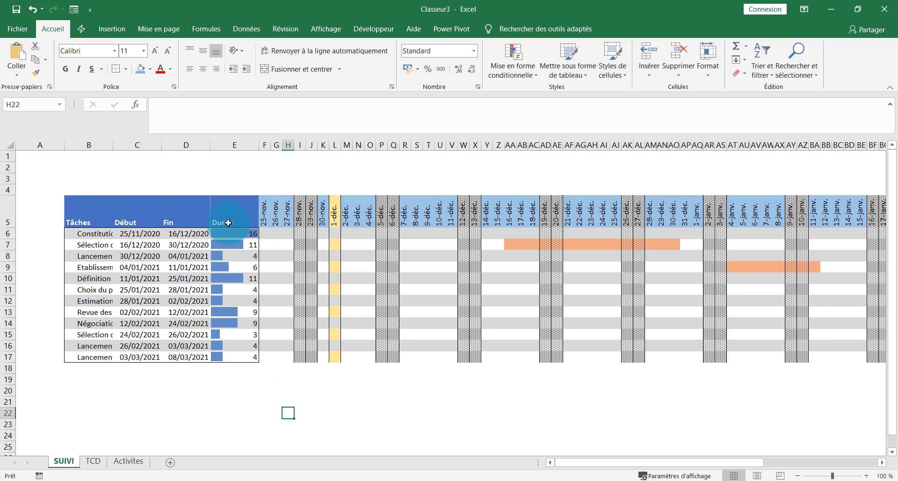
# Apply a border to the timeline grid F6:DJ17.
pyautogui.moveTo(267, 233)
pyautogui.mouseDown()
pyautogui.moveTo(896, 385)
pyautogui.moveTo(823, 357)
pyautogui.mouseUp()
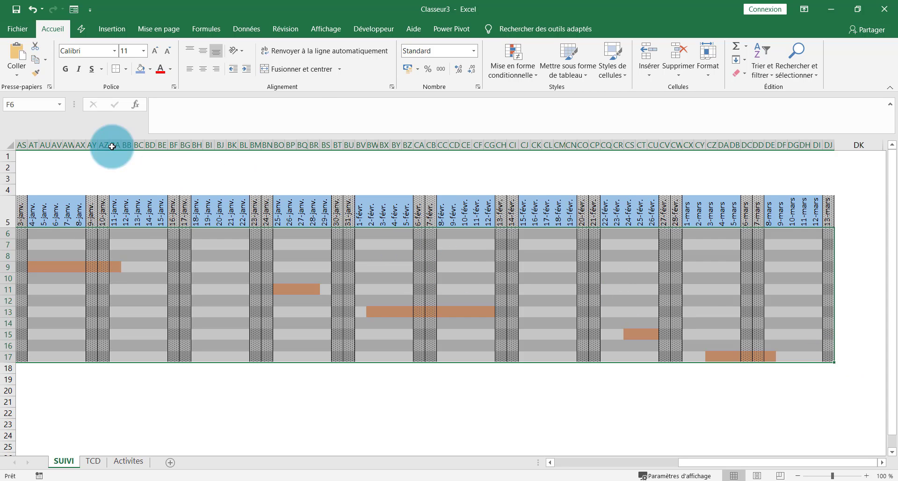
pyautogui.click(125, 69)
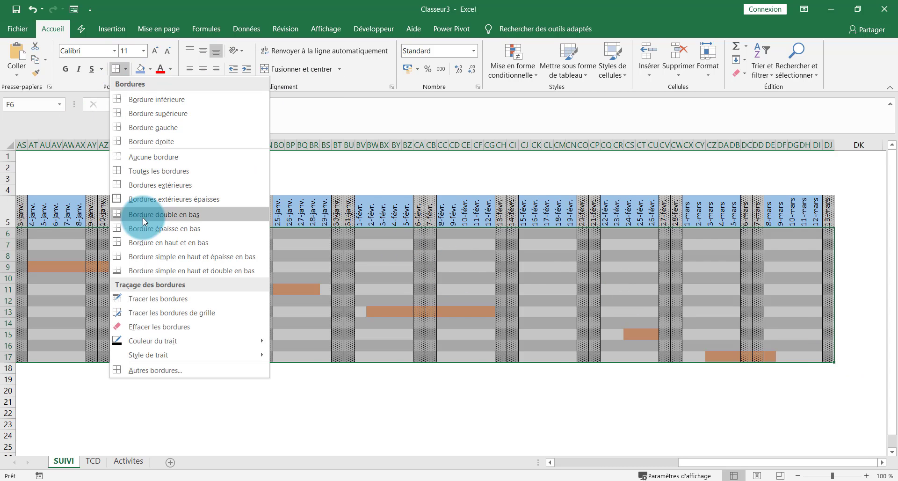
pyautogui.click(140, 185)
pyautogui.click(405, 413)
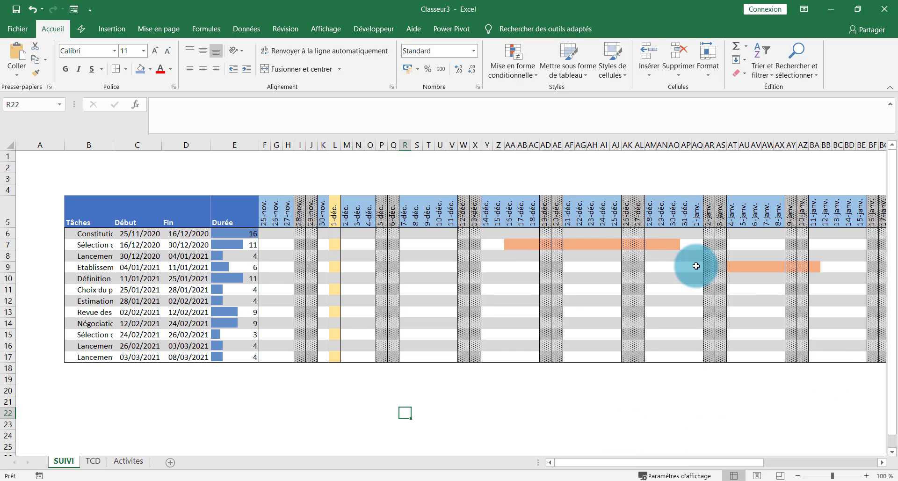
# Move the MOD(LIGNE) row-banding rule to the bottom of the conditional formatting rules.
pyautogui.click(369, 244)
pyautogui.click(276, 233)
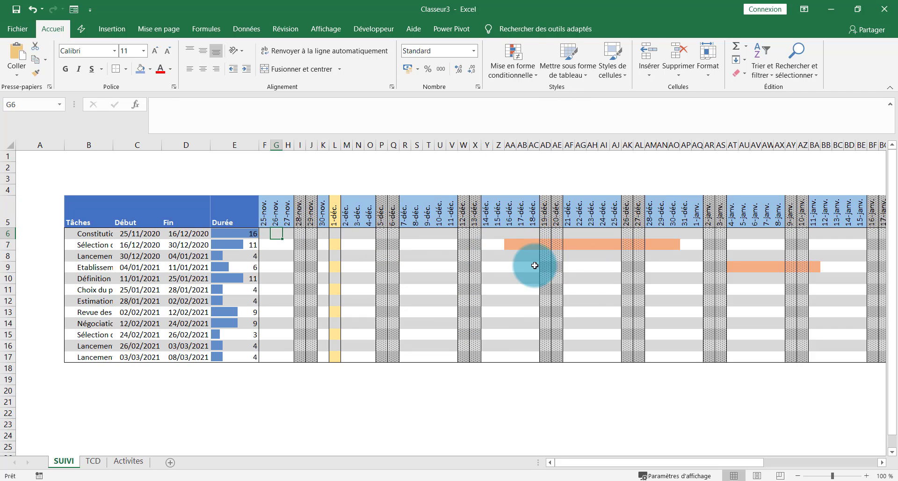
pyautogui.click(513, 63)
pyautogui.click(541, 247)
pyautogui.click(501, 308)
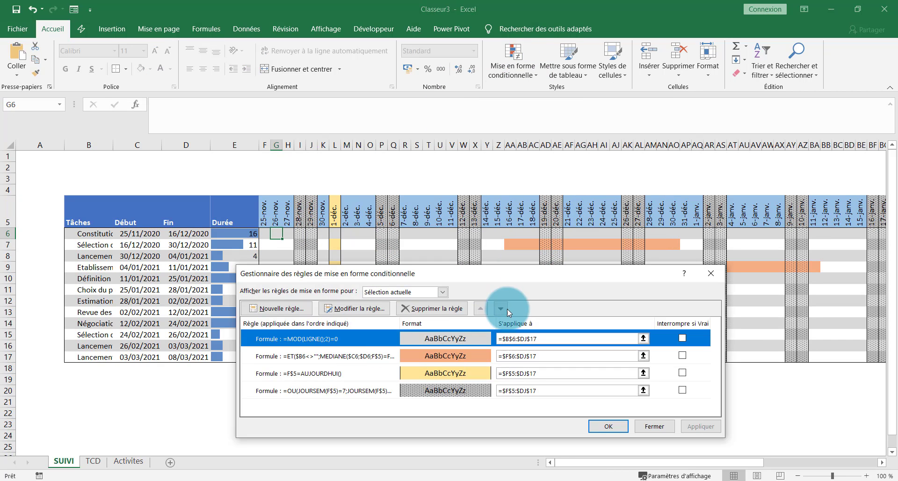
pyautogui.click(501, 308)
pyautogui.click(500, 308)
pyautogui.click(608, 426)
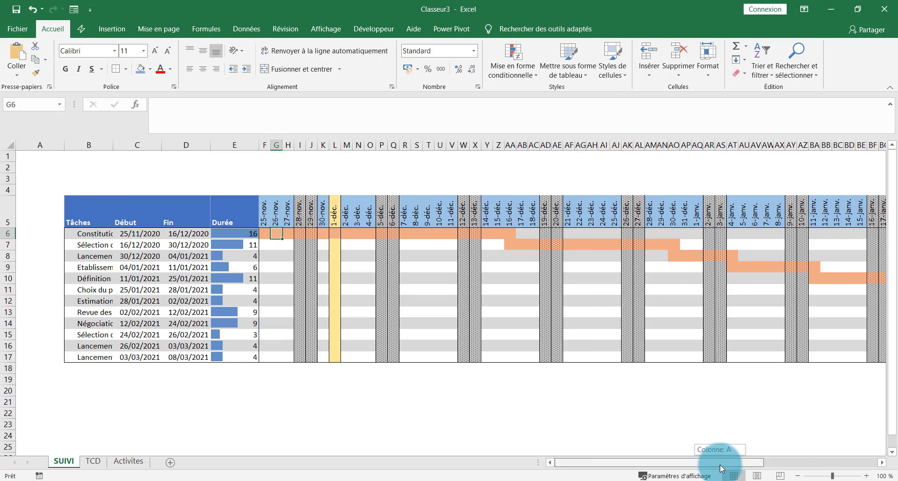
# Reorder the ET/MEDIANE task-bar rule so orange bars show over the banding, and apply.
pyautogui.click(528, 80)
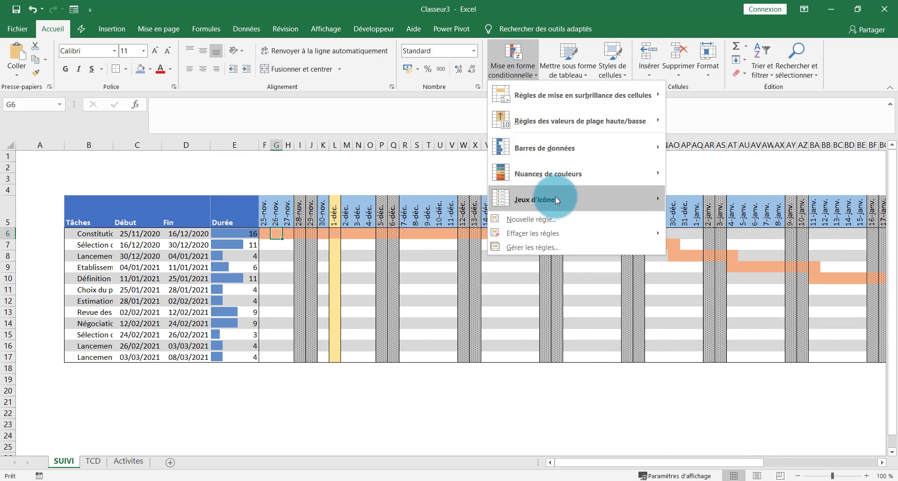
pyautogui.click(538, 248)
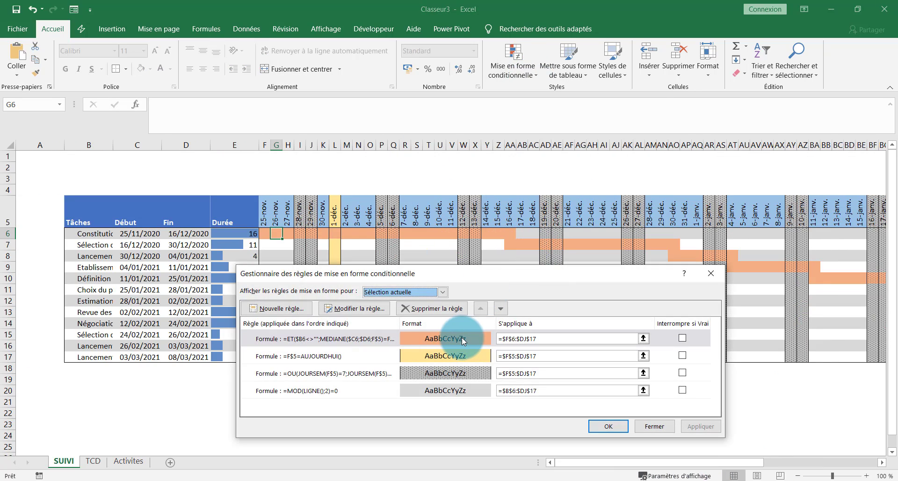
pyautogui.click(463, 339)
pyautogui.click(501, 309)
pyautogui.click(500, 308)
pyautogui.click(501, 308)
pyautogui.click(480, 308)
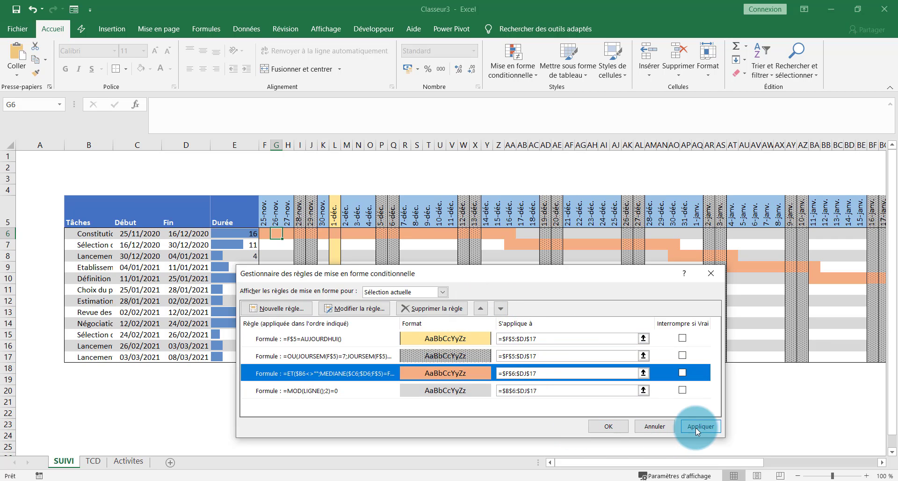
pyautogui.click(695, 428)
pyautogui.click(607, 428)
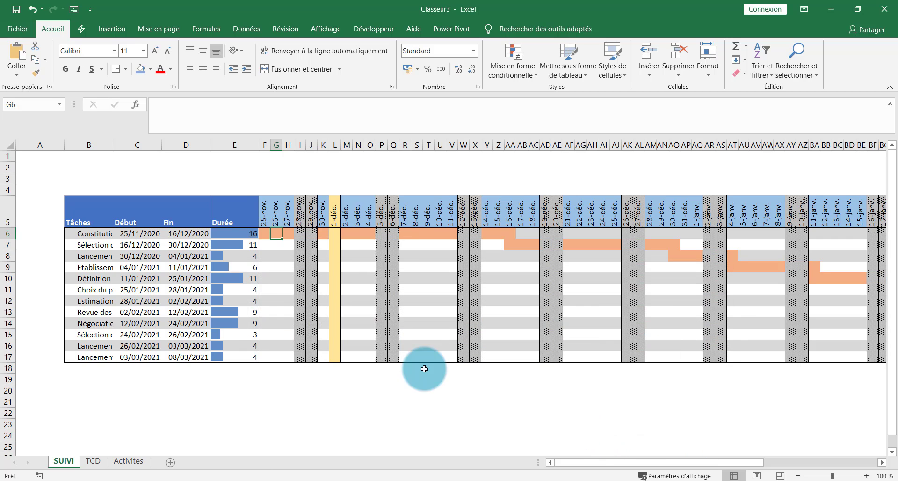
pyautogui.click(265, 233)
pyautogui.moveTo(720, 465)
pyautogui.mouseDown()
pyautogui.moveTo(812, 455)
pyautogui.moveTo(596, 464)
pyautogui.mouseUp()
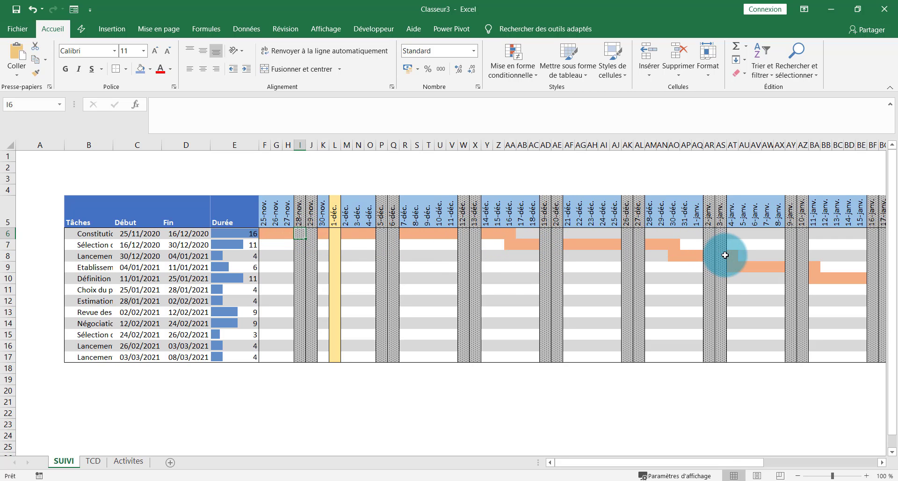
# Fill the missing day cells in rows 16–17 orange with F4, then scroll back to column A.
pyautogui.moveTo(695, 459); pyautogui.dragTo(842, 471)
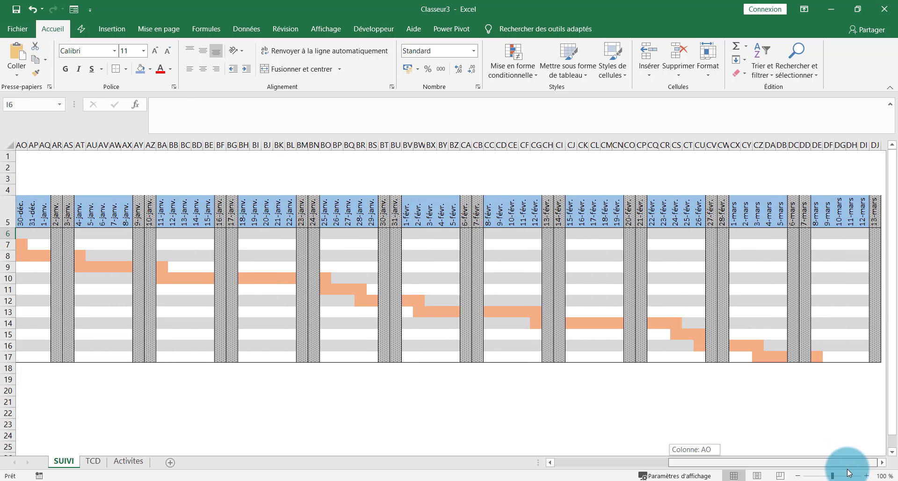
pyautogui.moveTo(849, 474); pyautogui.dragTo(581, 471)
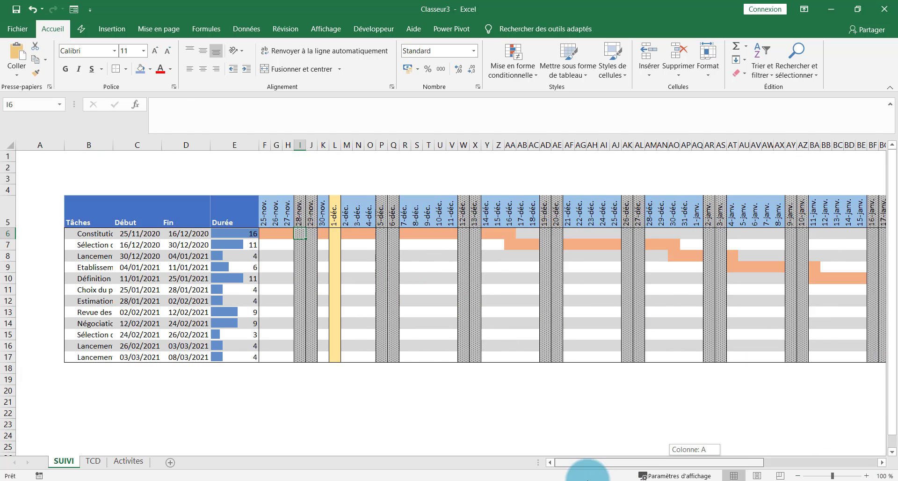
pyautogui.click(240, 357)
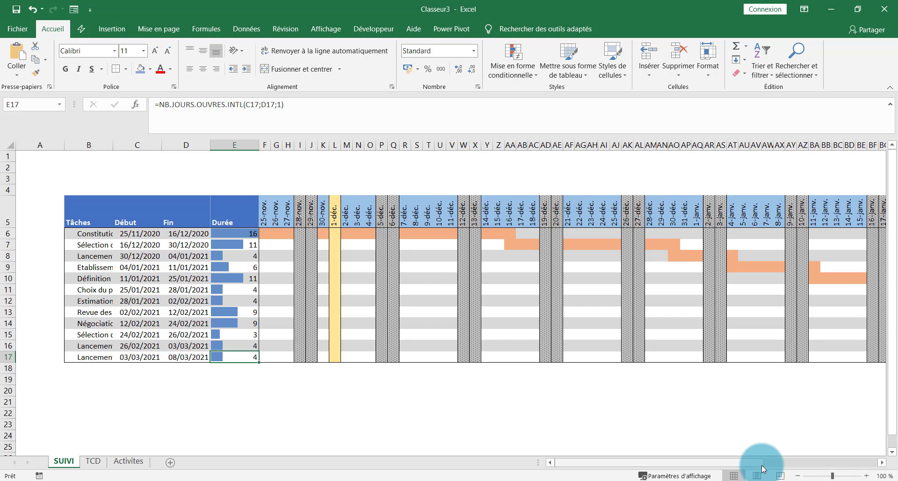
pyautogui.moveTo(858, 443); pyautogui.dragTo(890, 437)
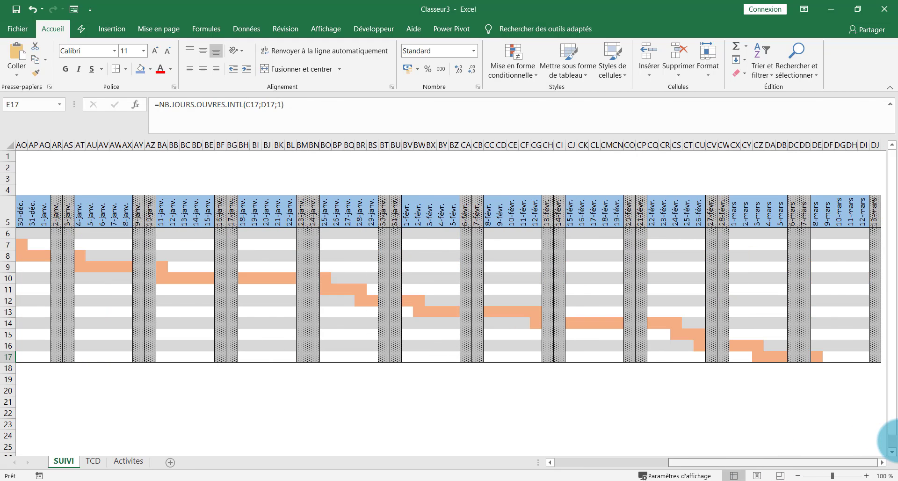
pyautogui.click(759, 357)
pyautogui.click(782, 357)
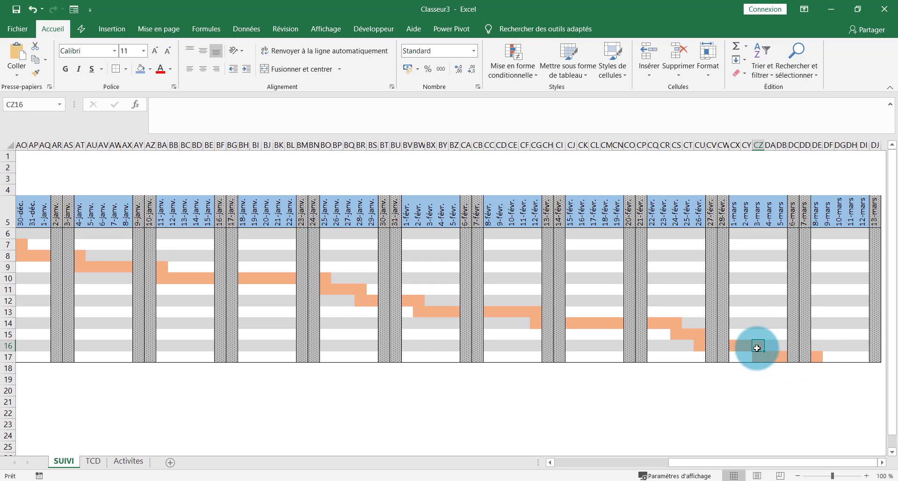
pyautogui.click(700, 344)
pyautogui.press('F4')
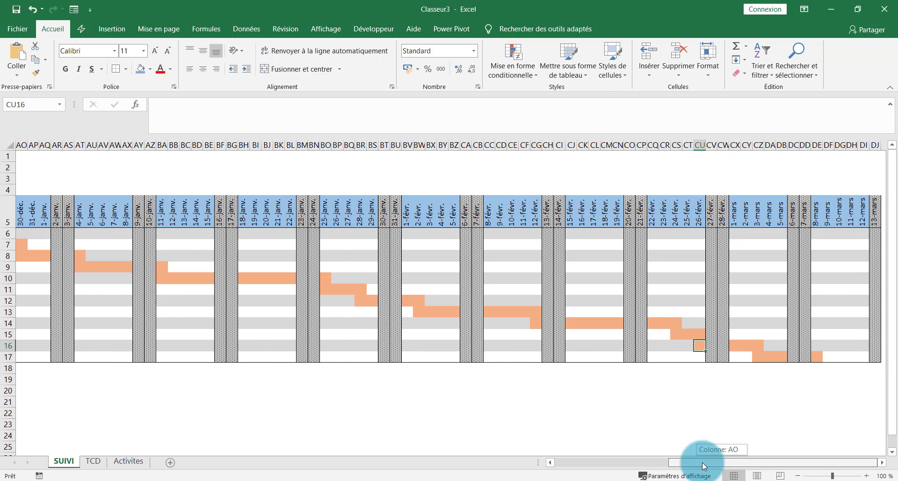
pyautogui.moveTo(722, 462); pyautogui.dragTo(311, 269)
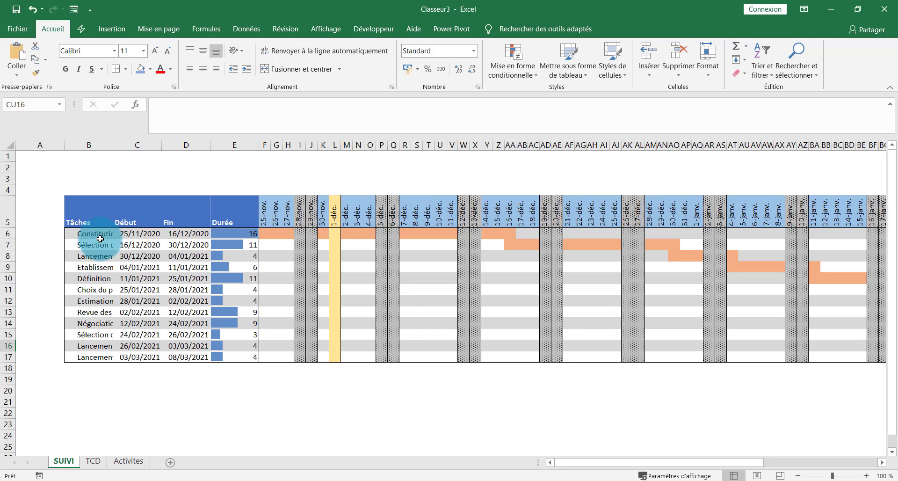
# Make row 1 taller to hold a title banner.
pyautogui.click(180, 157)
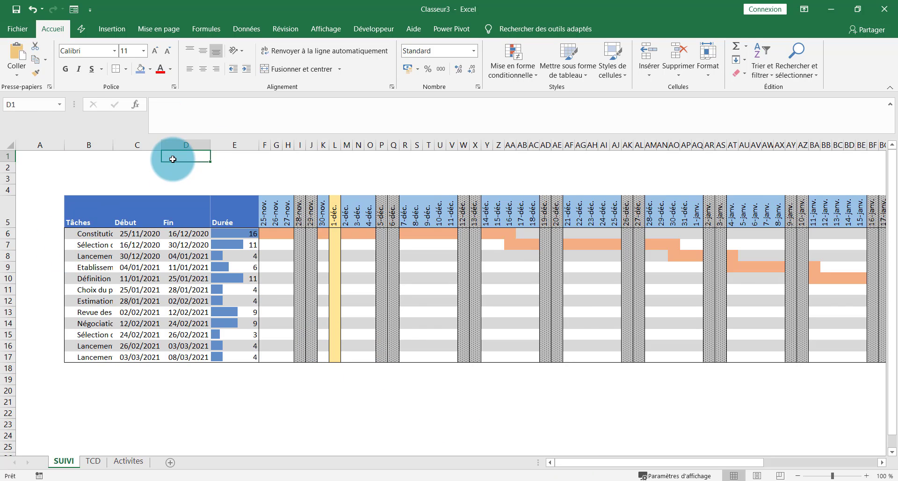
pyautogui.click(75, 158)
pyautogui.click(28, 158)
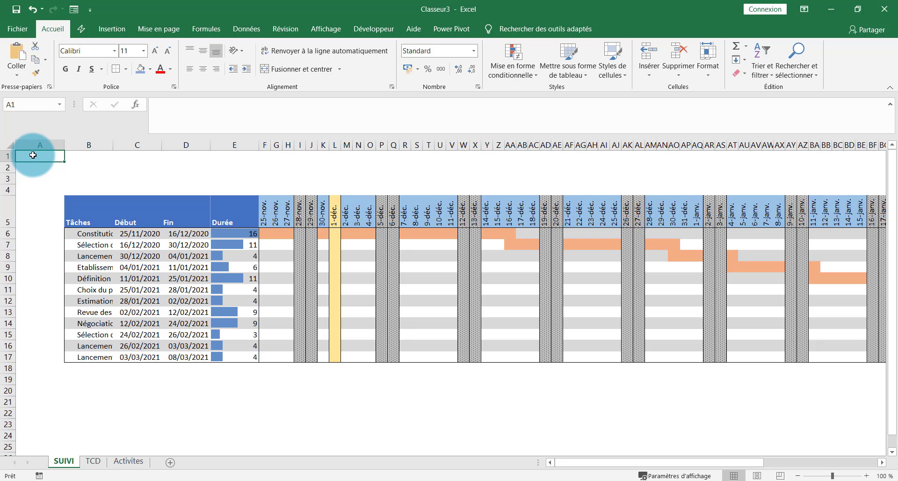
pyautogui.moveTo(8, 162); pyautogui.dragTo(7, 175)
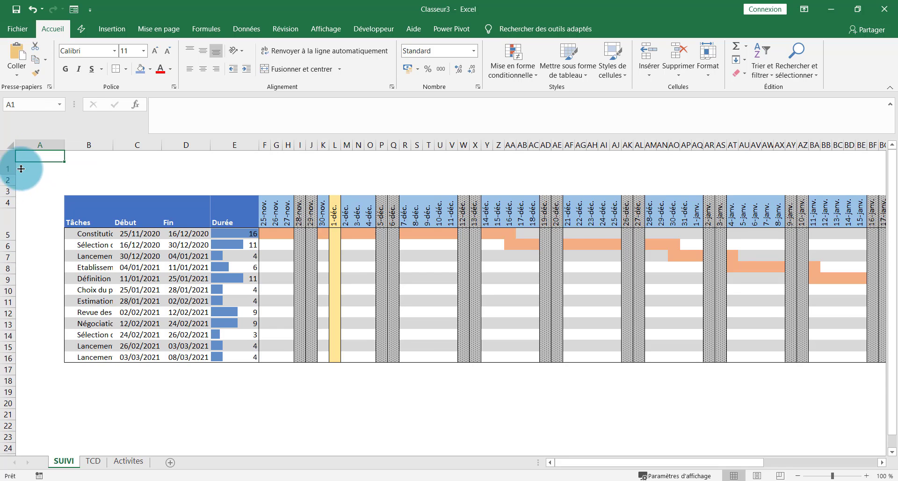
# Fill row 1 light yellow across the full width of the chart.
pyautogui.moveTo(62, 143)
pyautogui.mouseDown()
pyautogui.moveTo(866, 159)
pyautogui.moveTo(655, 157)
pyautogui.mouseUp()
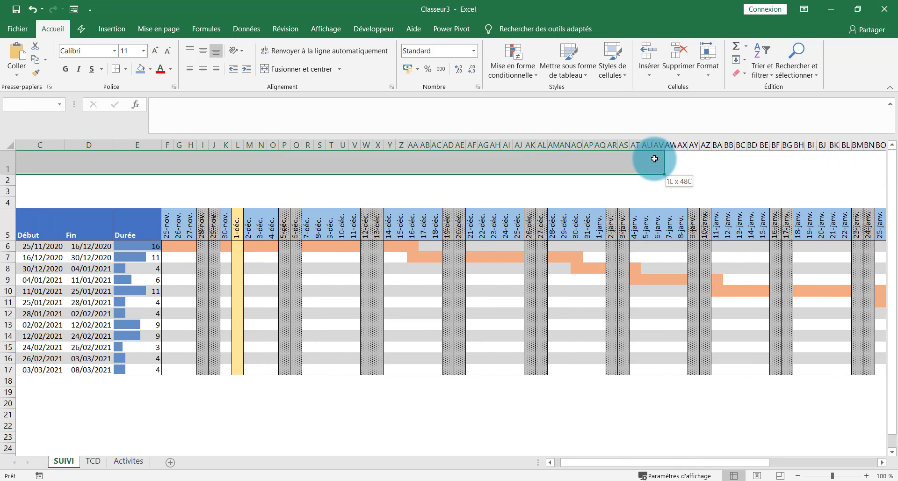
pyautogui.moveTo(637, 464); pyautogui.dragTo(632, 464)
pyautogui.moveTo(30, 160); pyautogui.dragTo(813, 159)
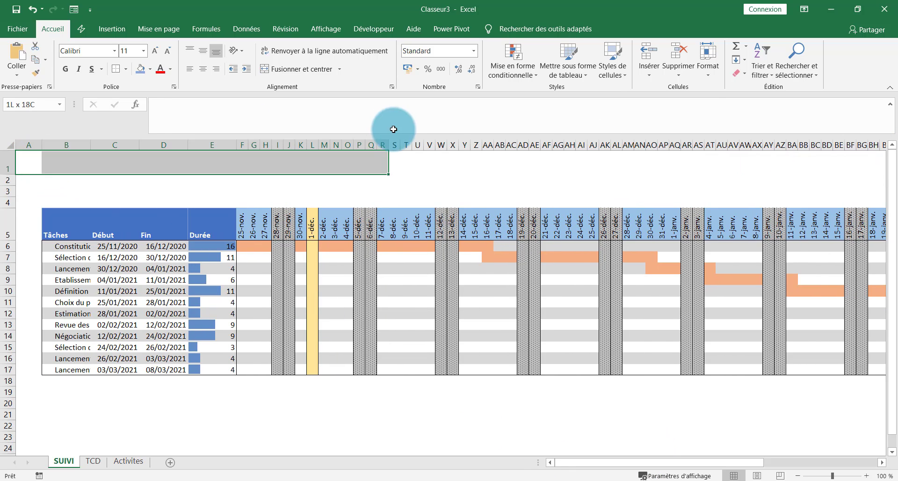
pyautogui.moveTo(690, 465); pyautogui.dragTo(635, 464)
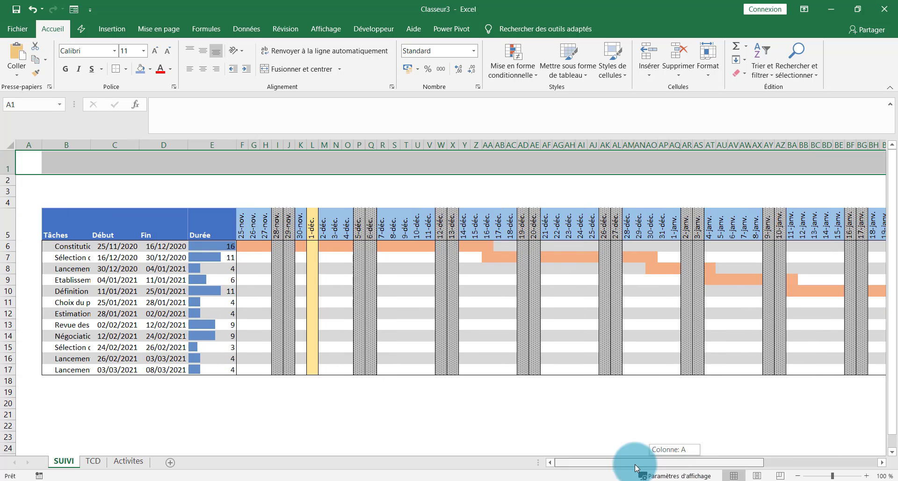
pyautogui.click(150, 69)
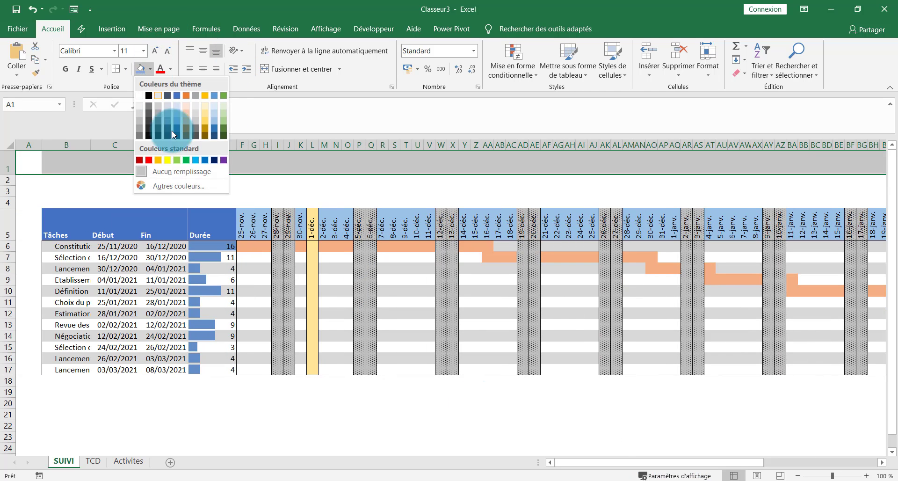
pyautogui.click(206, 109)
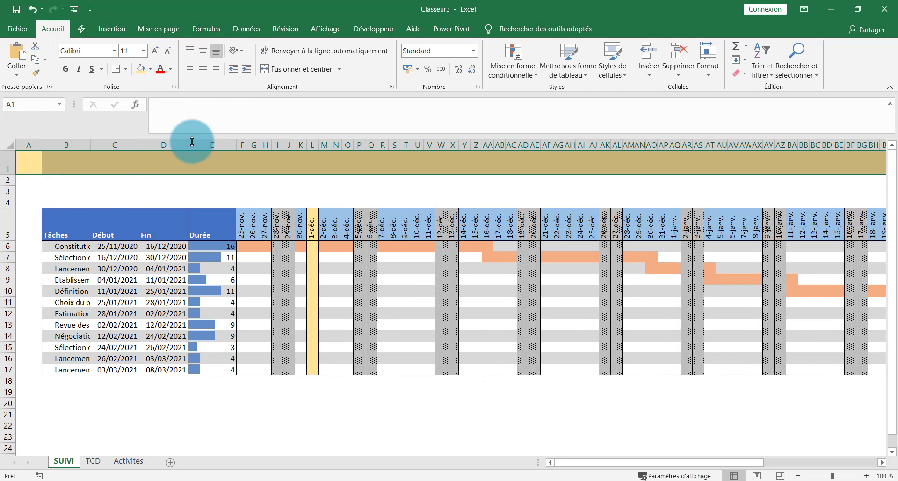
pyautogui.click(24, 160)
pyautogui.click(148, 70)
pyautogui.click(205, 121)
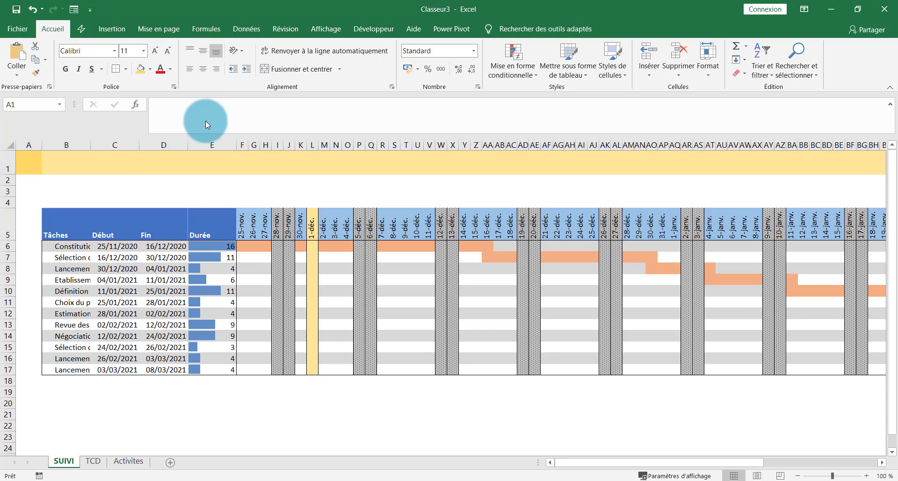
pyautogui.click(82, 163)
# Enter the title 'SUIVI DES ACTIVITES' in cell B1.
pyautogui.doubleClick(79, 164)
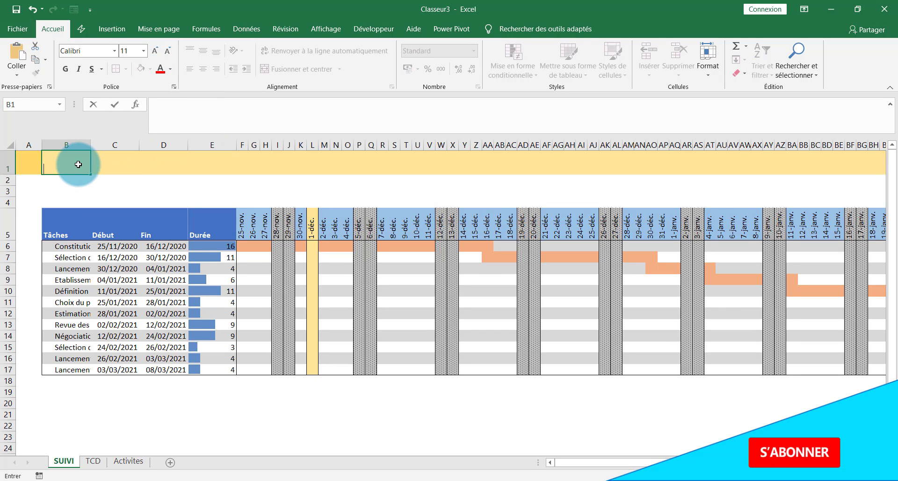
pyautogui.write('SUIVIDES ACTI')
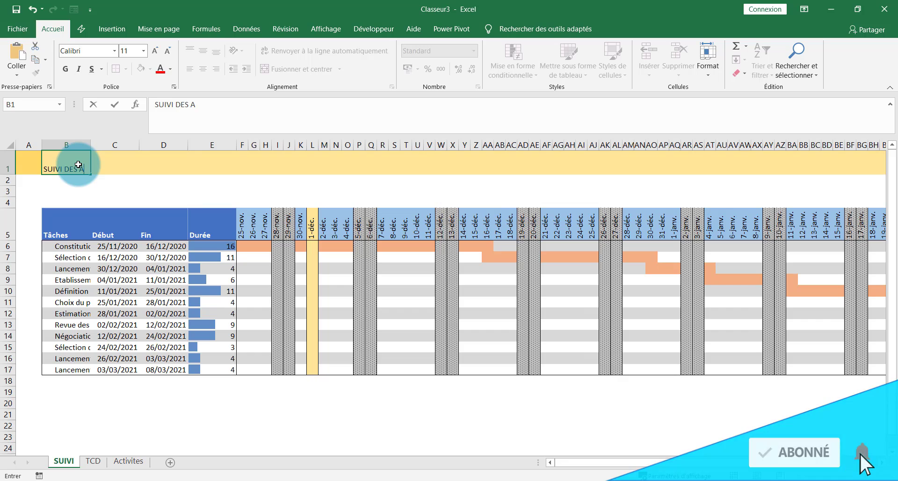
pyautogui.write('VITES')
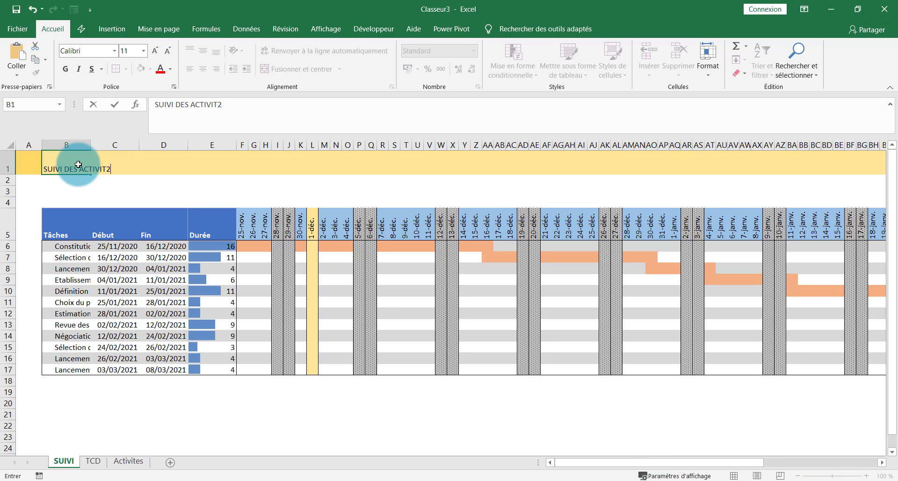
pyautogui.press('Return')
pyautogui.click(65, 168)
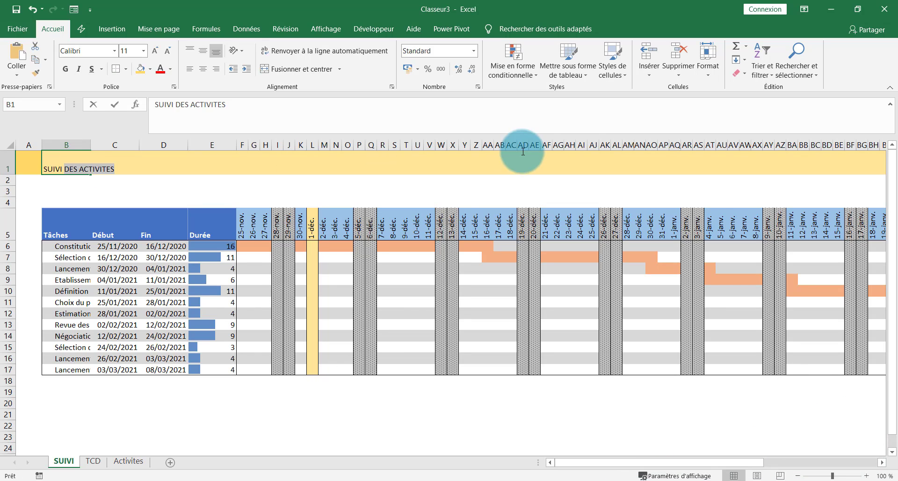
pyautogui.click(254, 144)
pyautogui.click(100, 164)
pyautogui.click(60, 163)
# Centre the title across the row 1 columns and vertically within the row.
pyautogui.moveTo(60, 163); pyautogui.dragTo(876, 160)
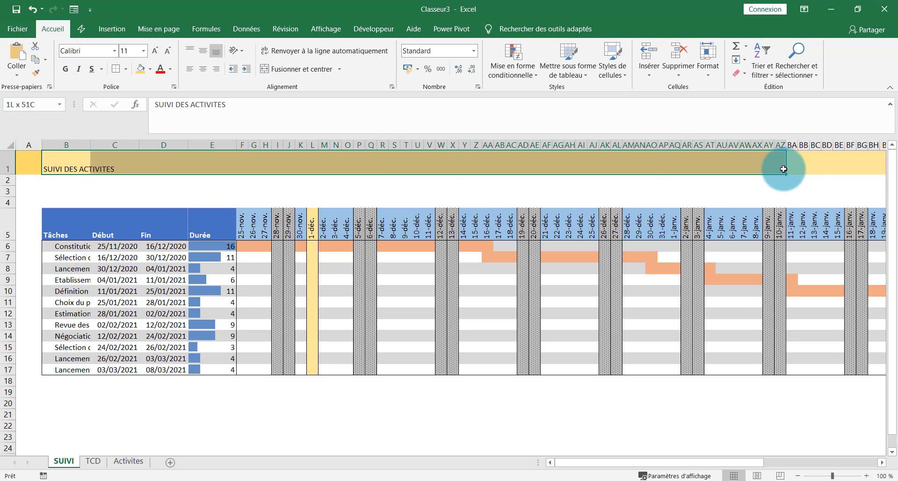
pyautogui.rightClick(212, 160)
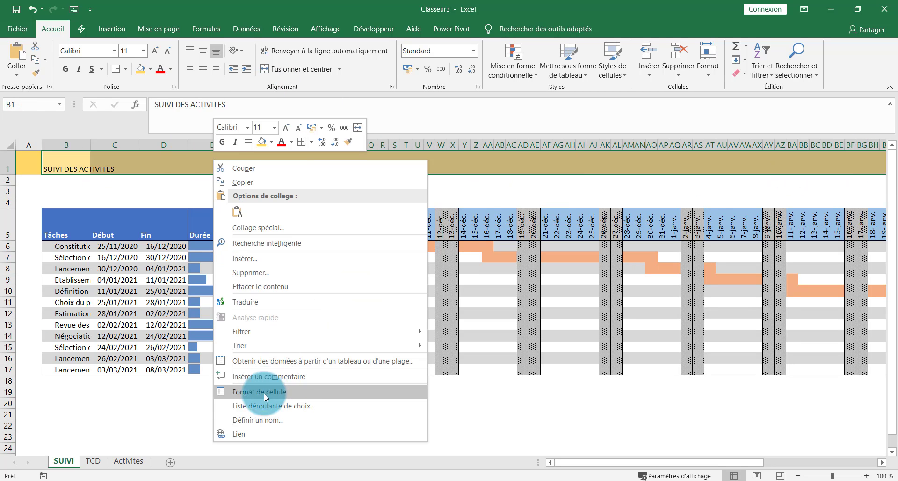
pyautogui.click(280, 392)
pyautogui.click(181, 213)
pyautogui.click(203, 253)
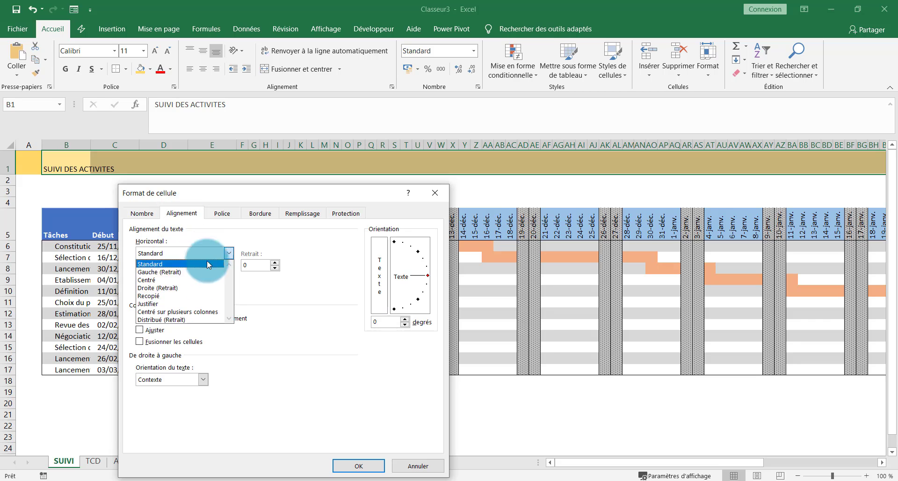
pyautogui.click(181, 311)
pyautogui.click(174, 277)
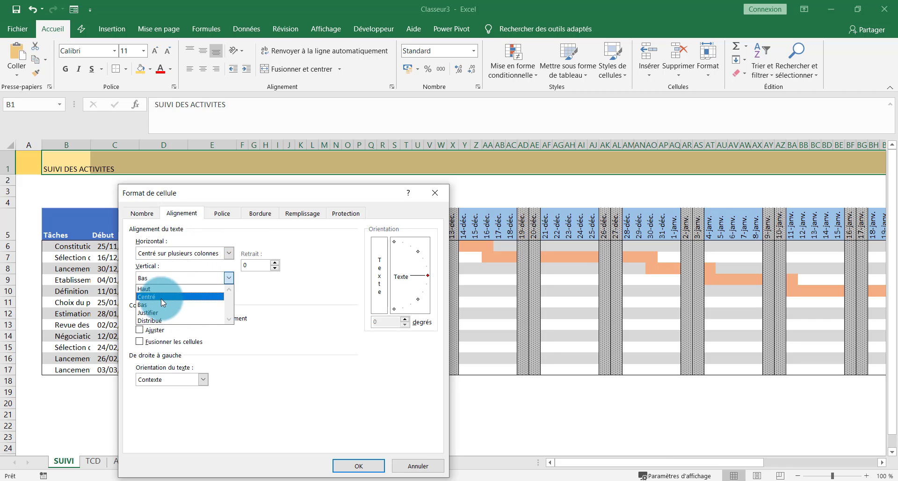
pyautogui.click(161, 297)
pyautogui.click(359, 466)
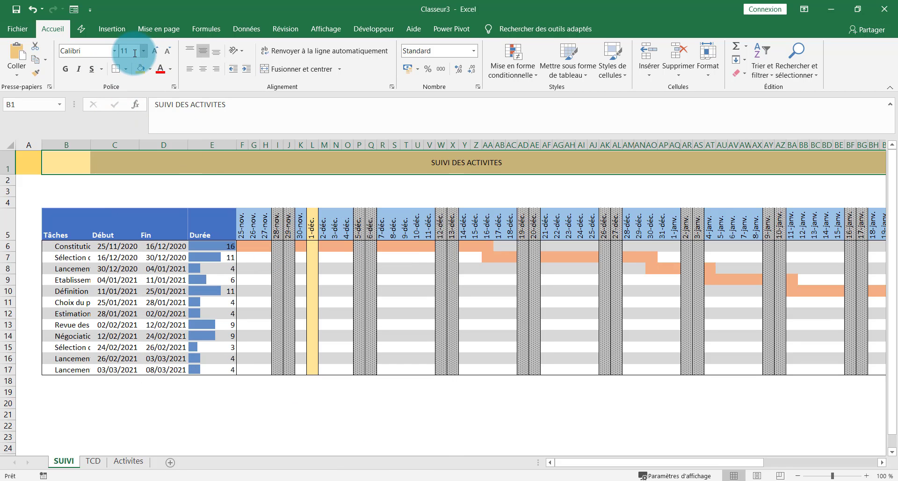
# Format the title in bold 20-point Agency FB.
pyautogui.write('20')
pyautogui.press('Return')
pyautogui.hotkey('ctrl', 'g')
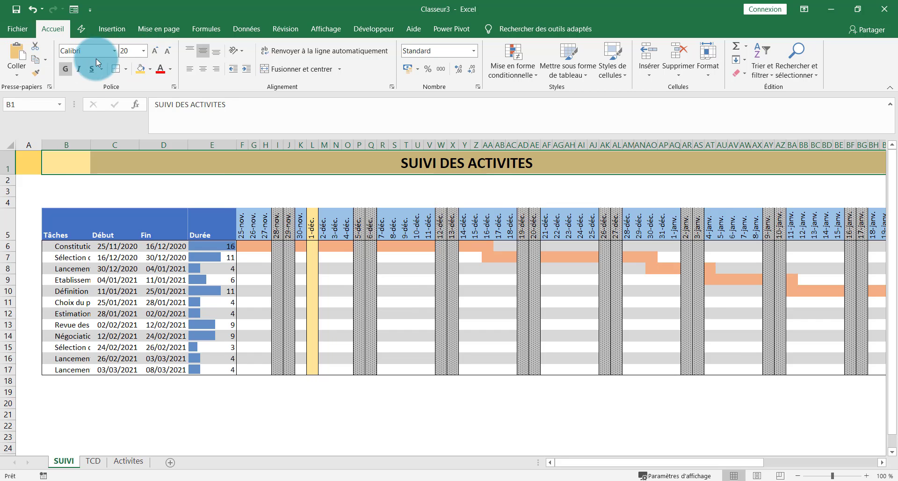
pyautogui.click(113, 53)
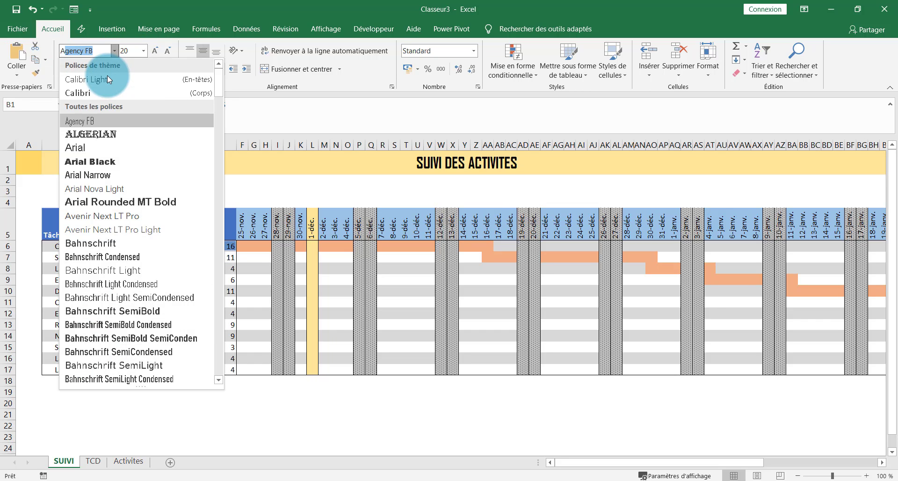
pyautogui.press('Return')
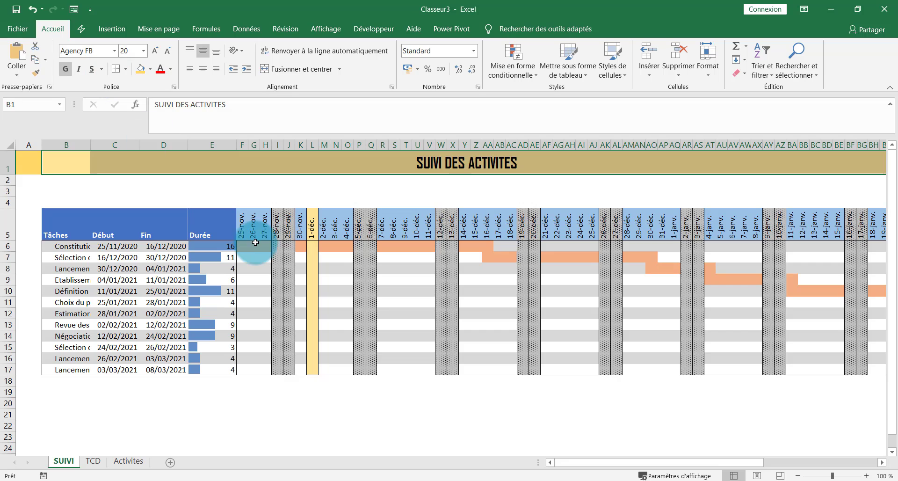
pyautogui.click(344, 206)
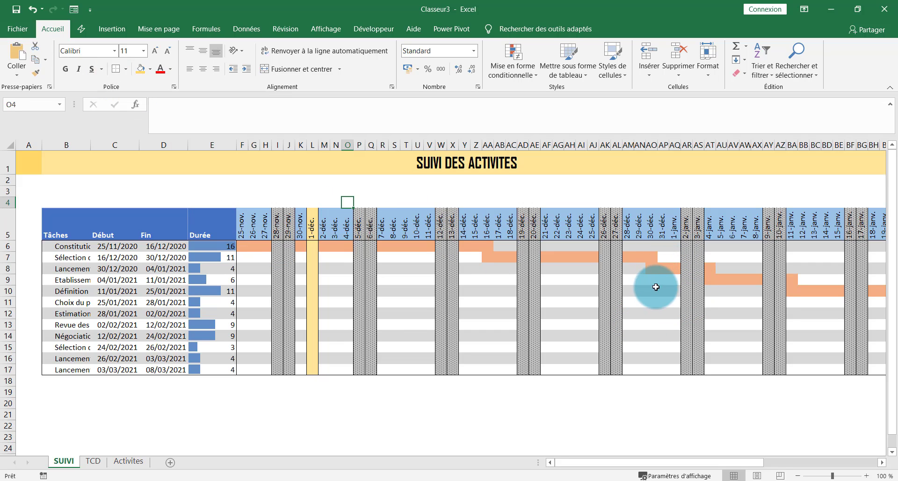
pyautogui.click(384, 201)
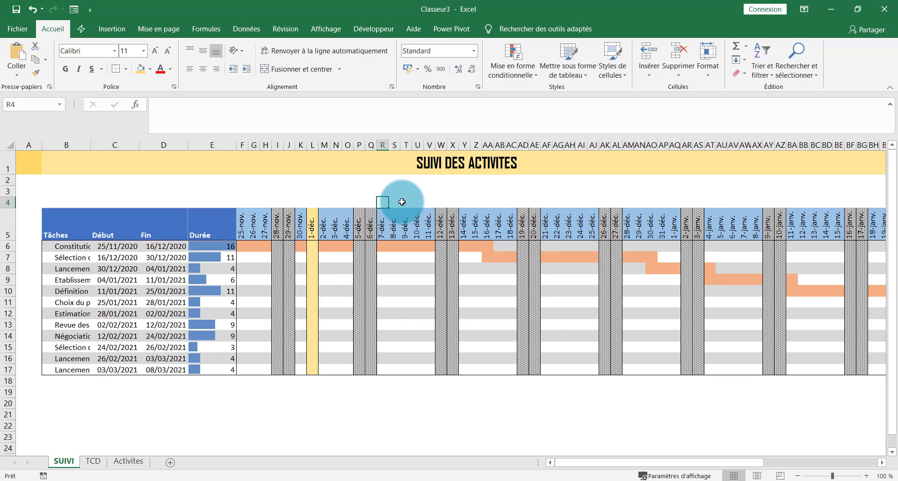
pyautogui.click(402, 201)
pyautogui.click(420, 202)
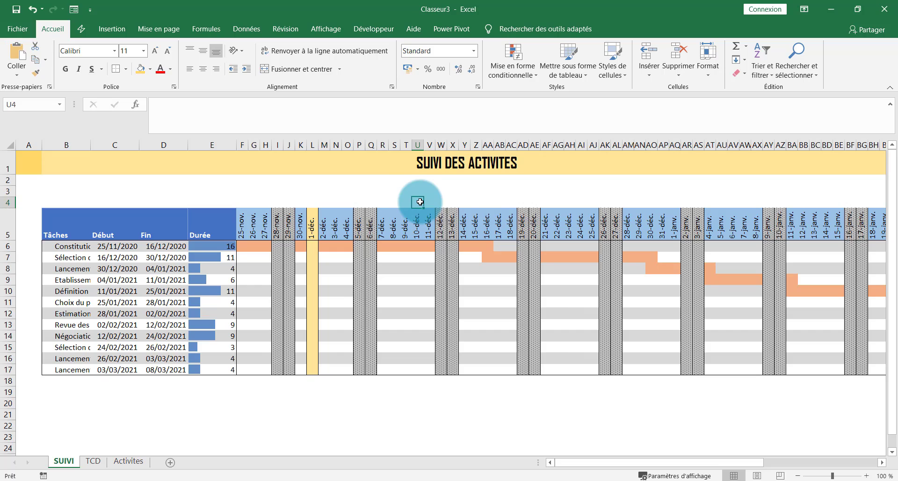